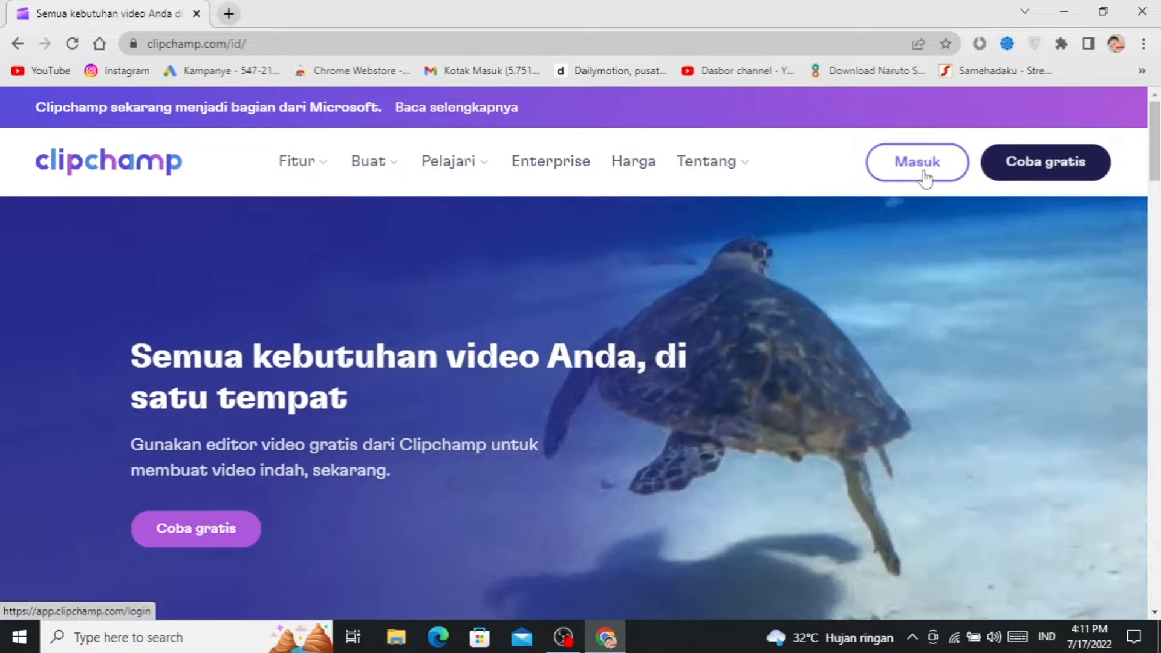
Sign in to the video editor account and look over the home page.
left_click(921, 176)
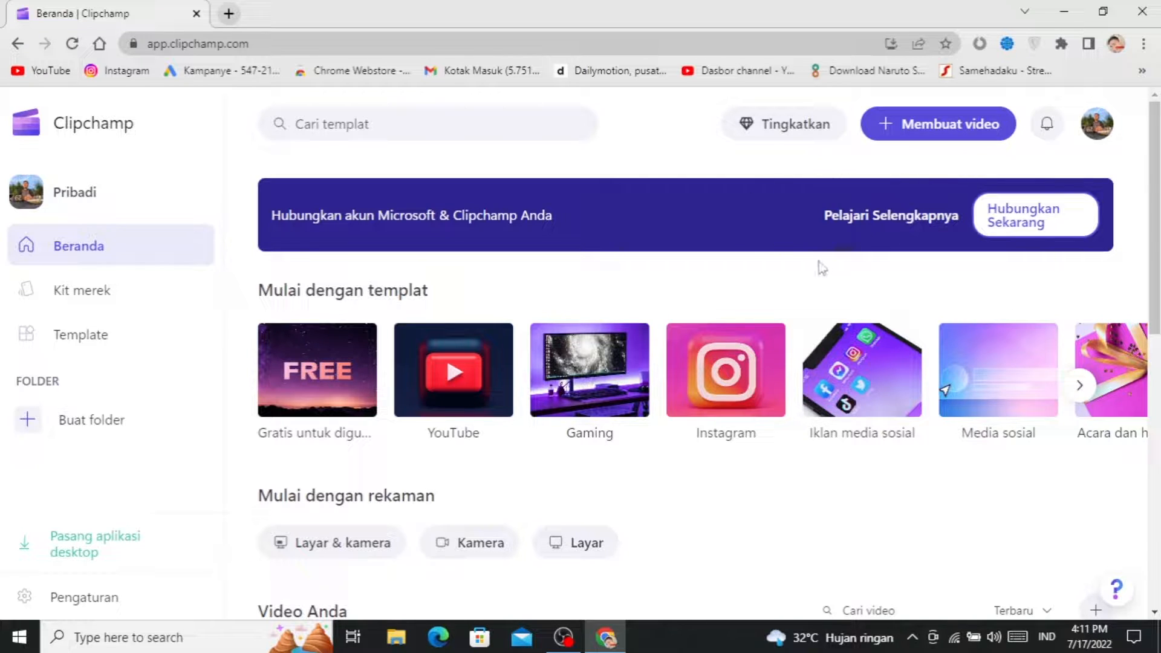
scroll(782, 206, "down", 4)
scroll(784, 224, "up", 4)
left_click(1095, 140)
Browse the YouTube templates and start a project from the "Outro gaming YouTube yang glitchy" template.
left_click(460, 370)
scroll(716, 401, "down", 2)
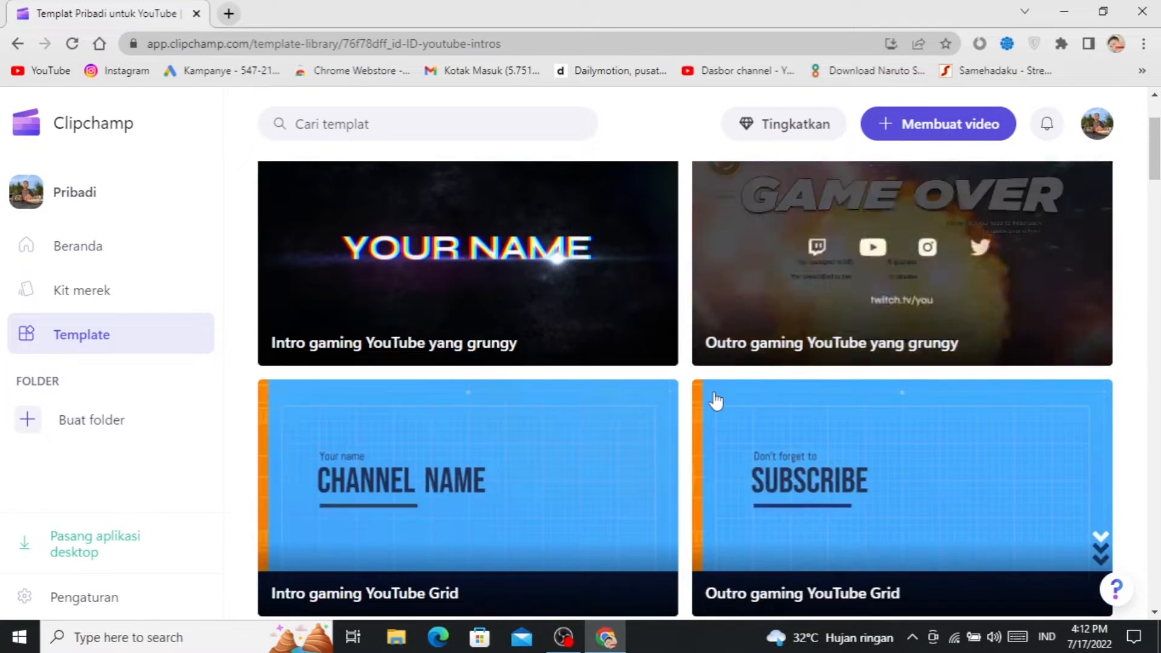
scroll(716, 400, "down", 8)
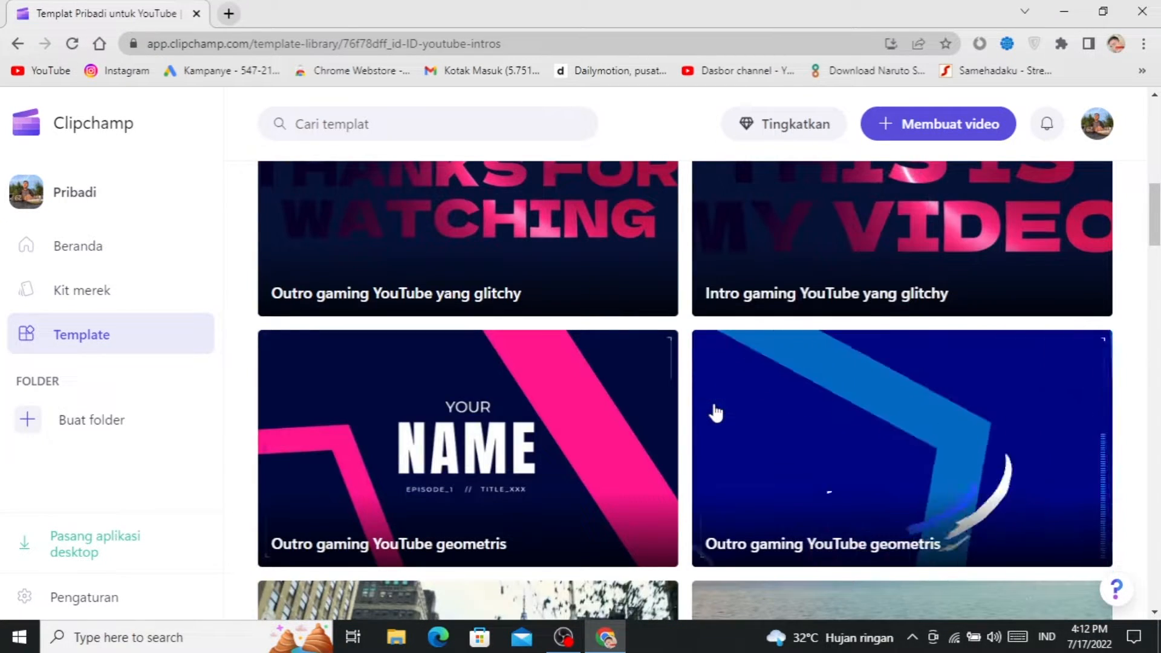
scroll(742, 448, "up", 4)
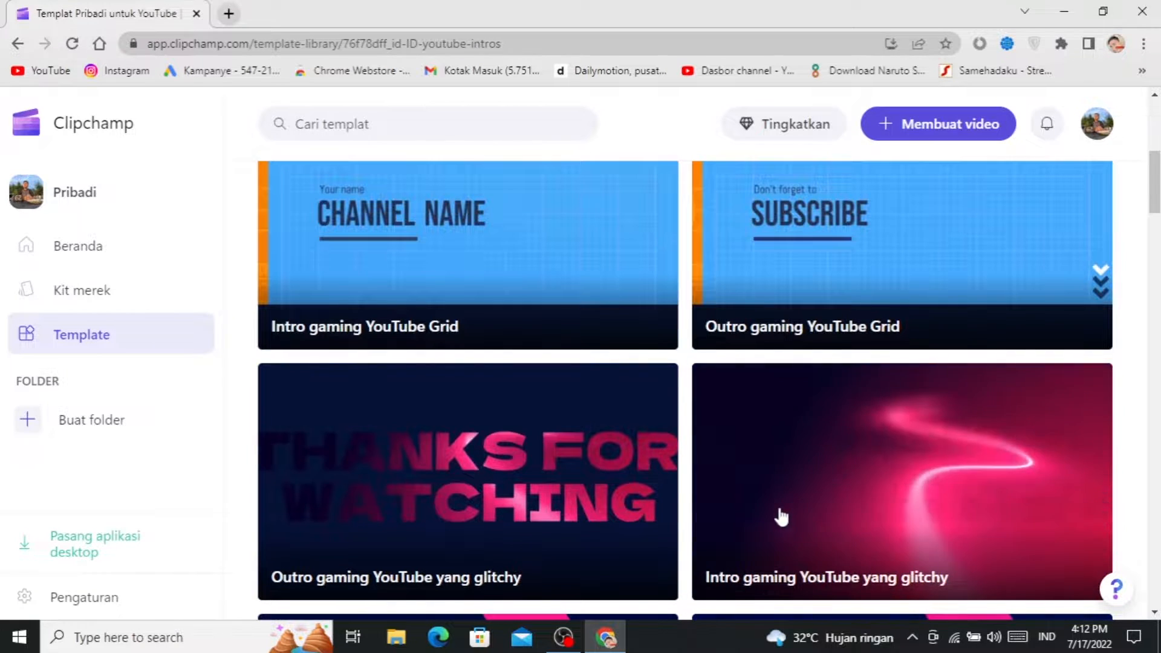
left_click(523, 456)
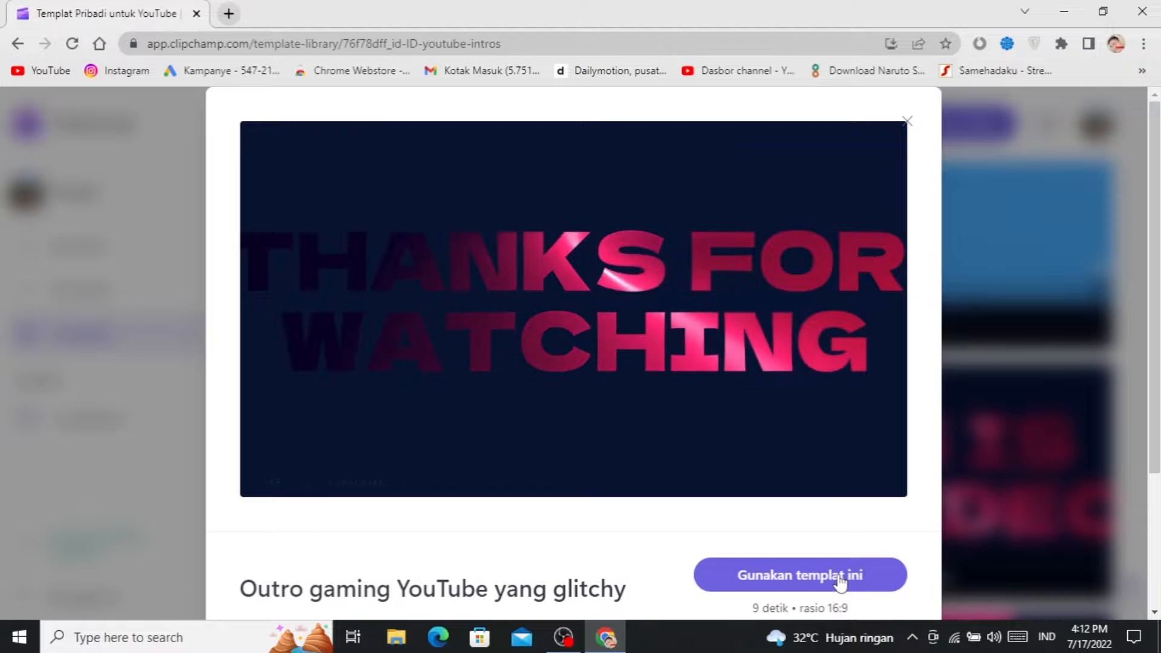
left_click(841, 581)
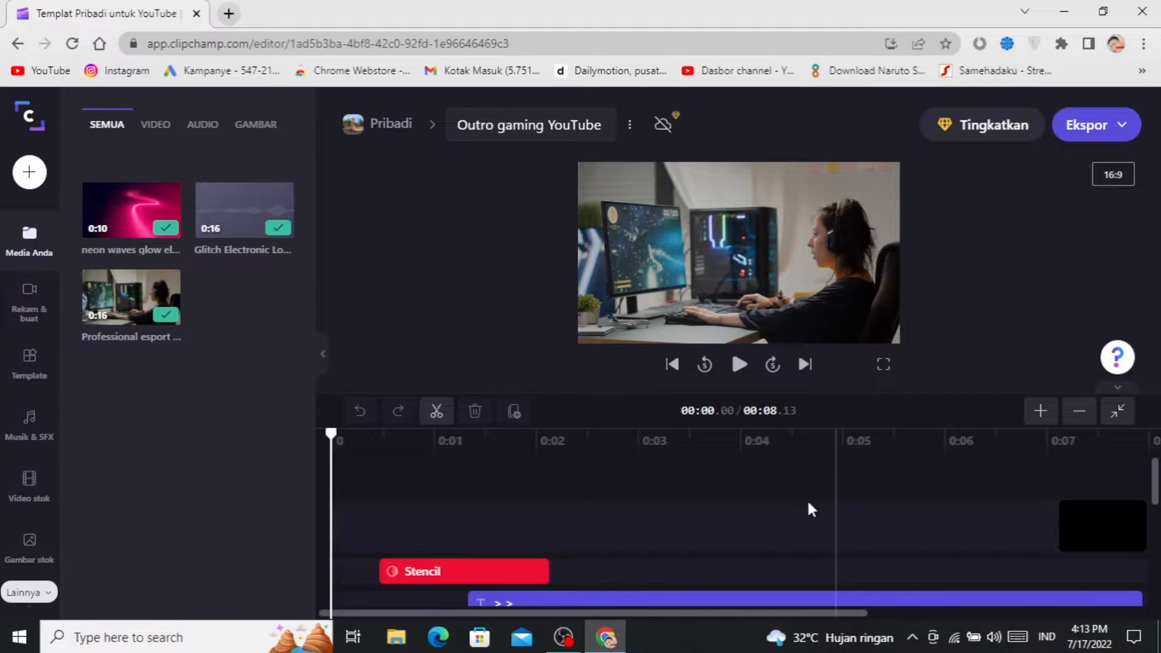
Preview the outro, pause it, and move the playhead back to about 4.85 seconds where the title shows.
left_click(743, 371)
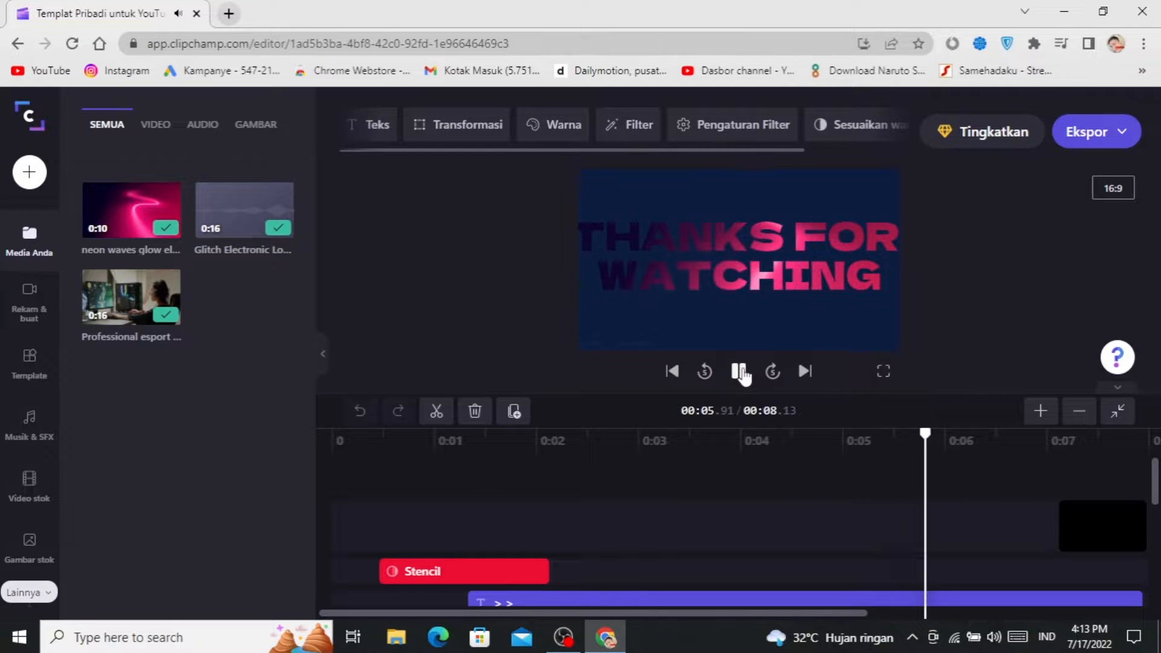
left_click(740, 371)
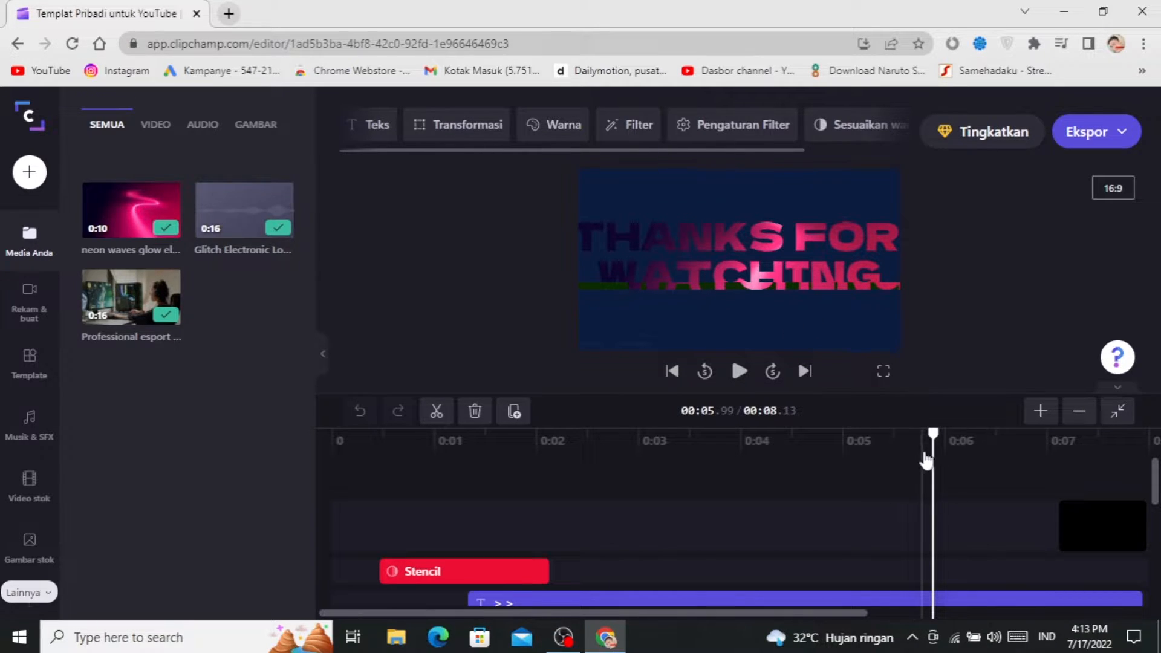
left_click_drag(932, 454, 819, 453)
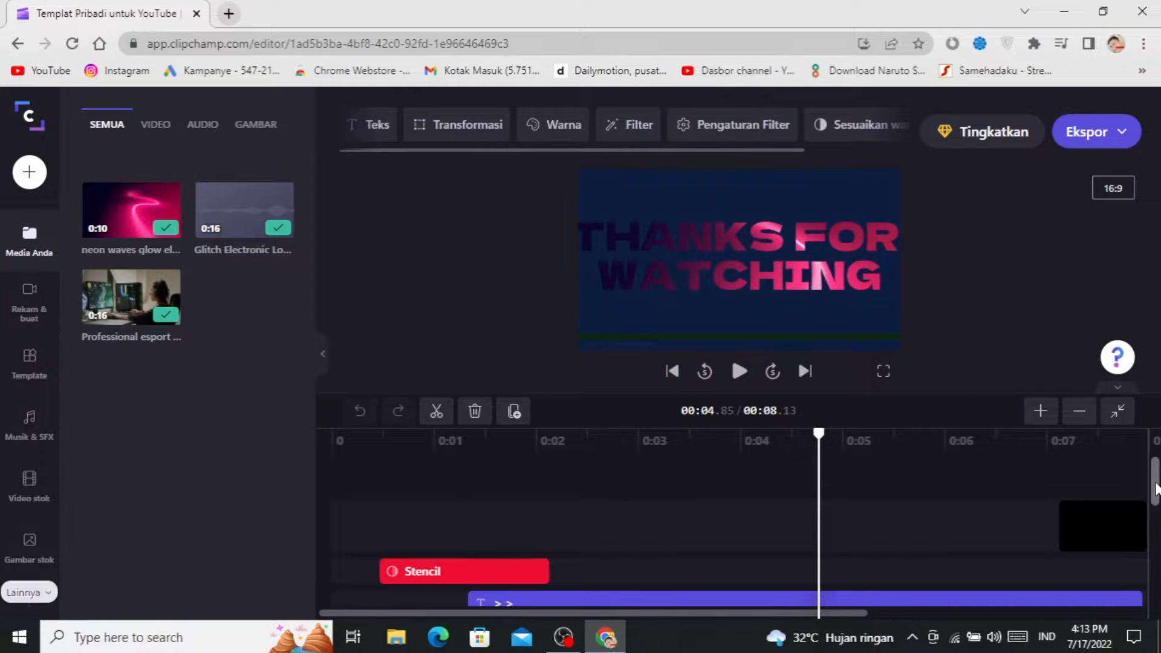
Replace the "THANKS FOR WATCHING" title text with "terimaksih".
left_click_drag(1155, 486, 1156, 528)
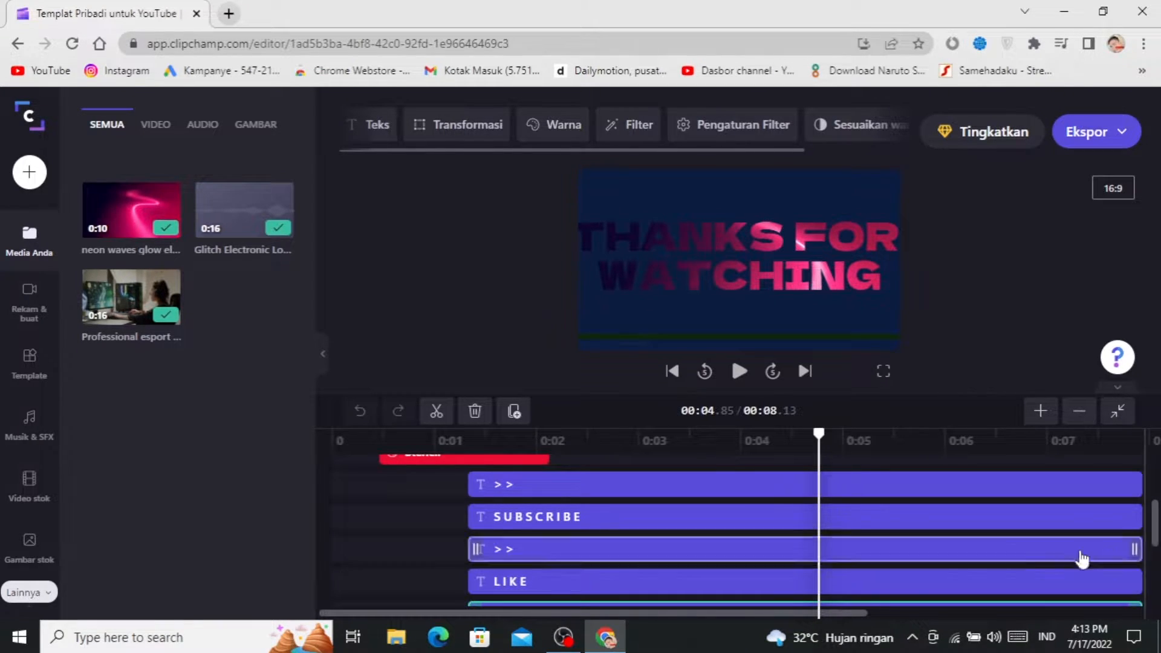
left_click(529, 592)
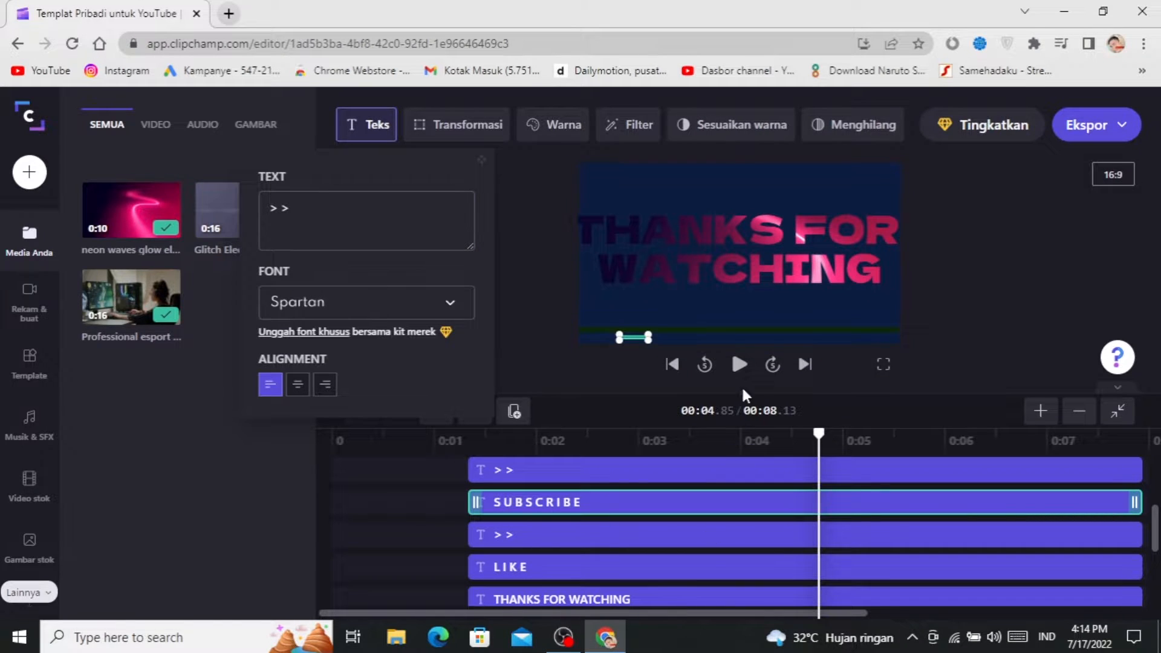
left_click(638, 600)
left_click(377, 125)
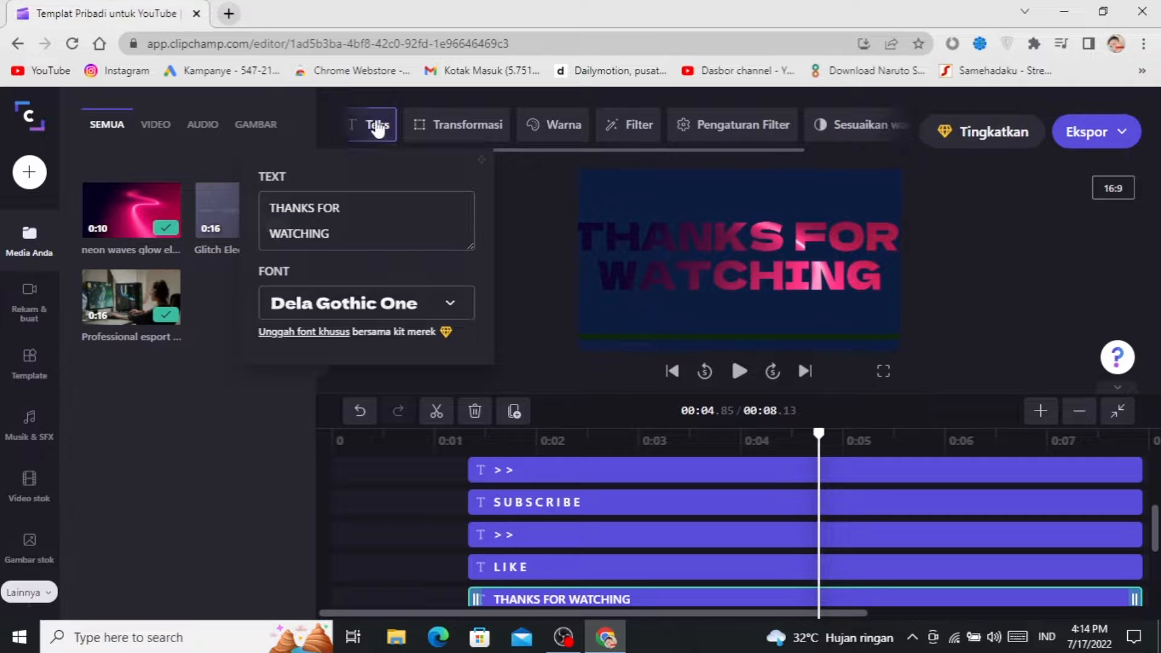
left_click(377, 126)
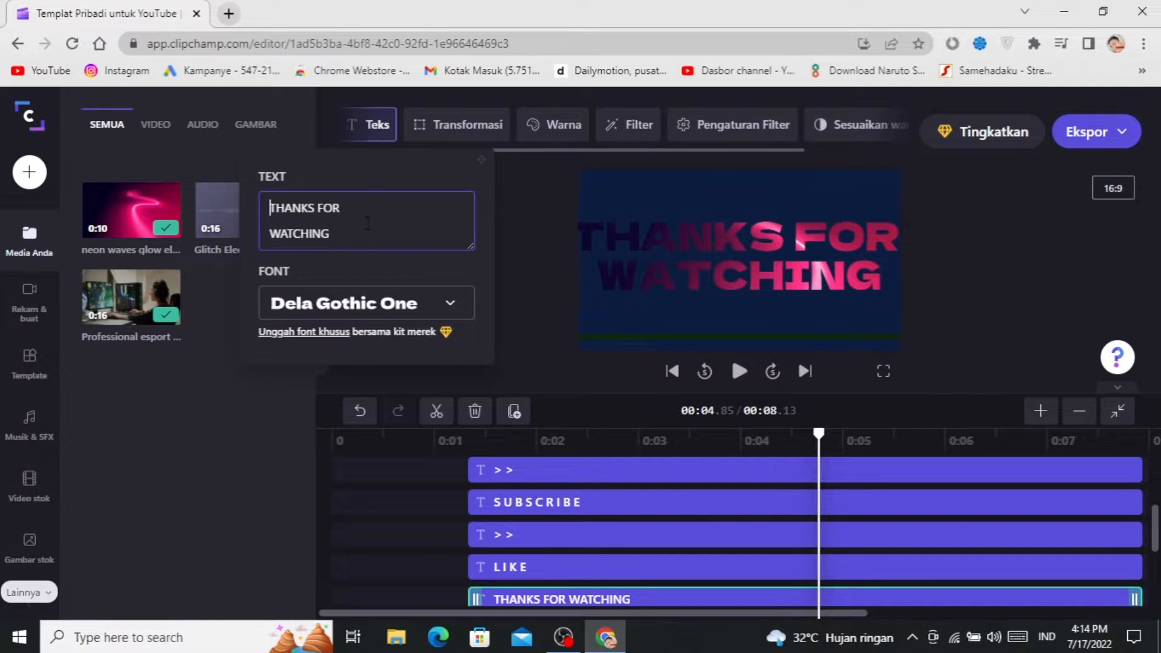
key("BackSpace")
key("BackSpace")
key("BackSpace")
key("BackSpace")
key("BackSpace")
key("BackSpace")
key("BackSpace")
key("BackSpace")
key("BackSpace")
key("BackSpace")
key("BackSpace")
key("BackSpace")
key("BackSpace")
key("BackSpace")
key("BackSpace")
key("BackSpace")
key("BackSpace")
key("BackSpace")
key("BackSpace")
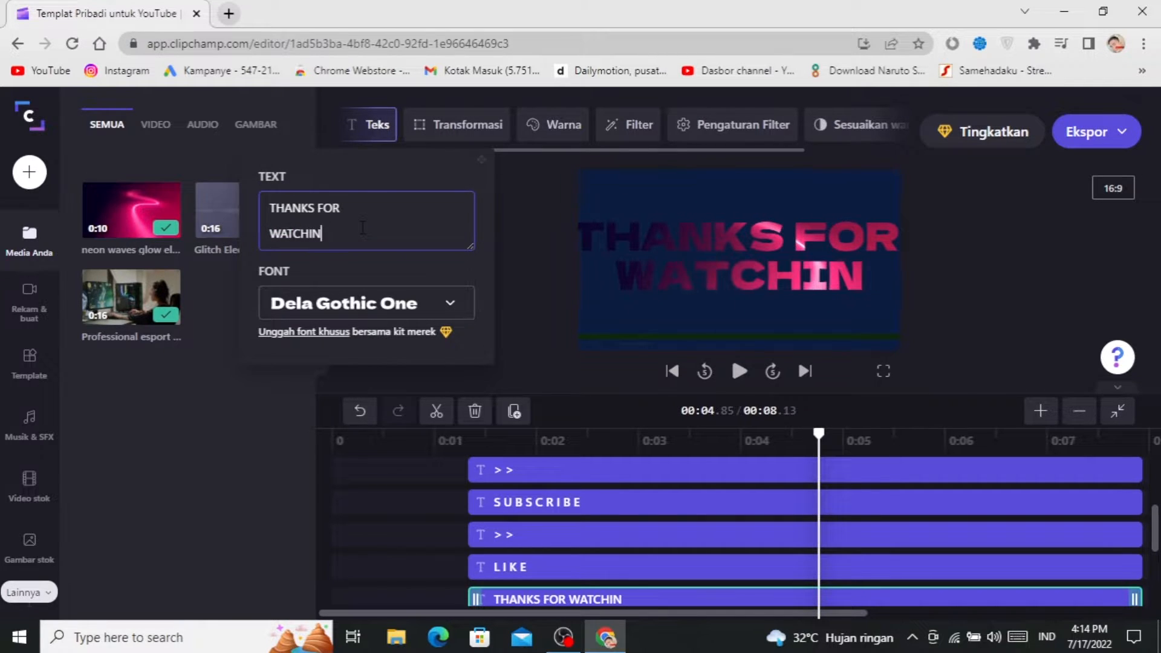
type("terimaksih")
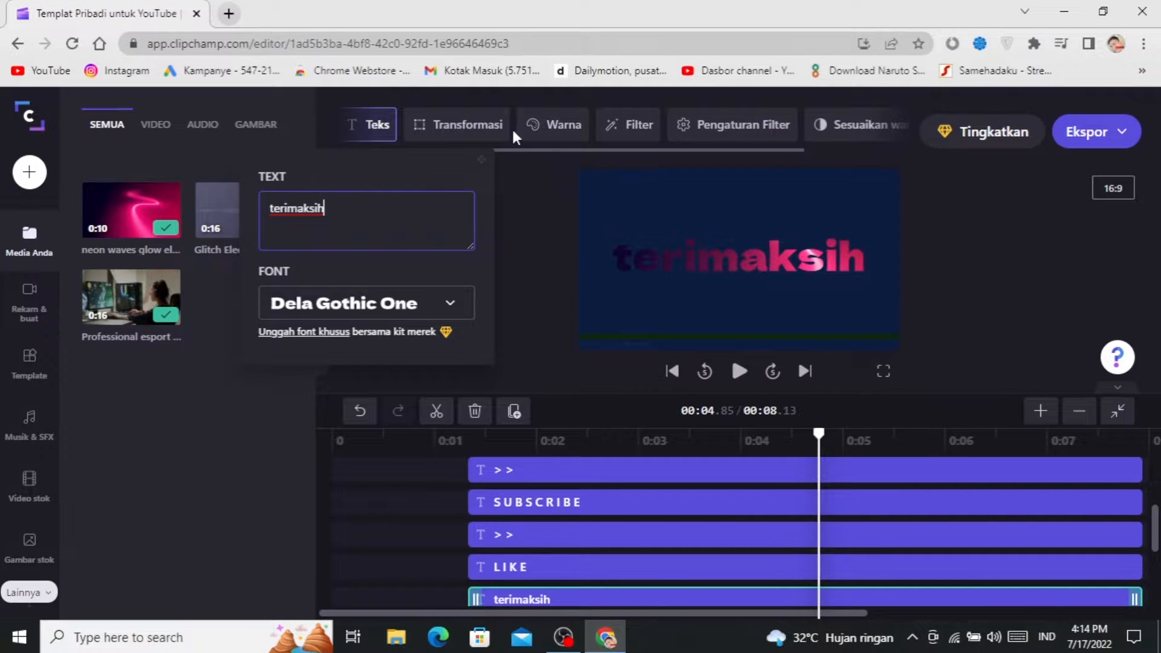
Make the "terimaksih" title slightly smaller and move the playhead to about 0.83 seconds.
left_click(483, 132)
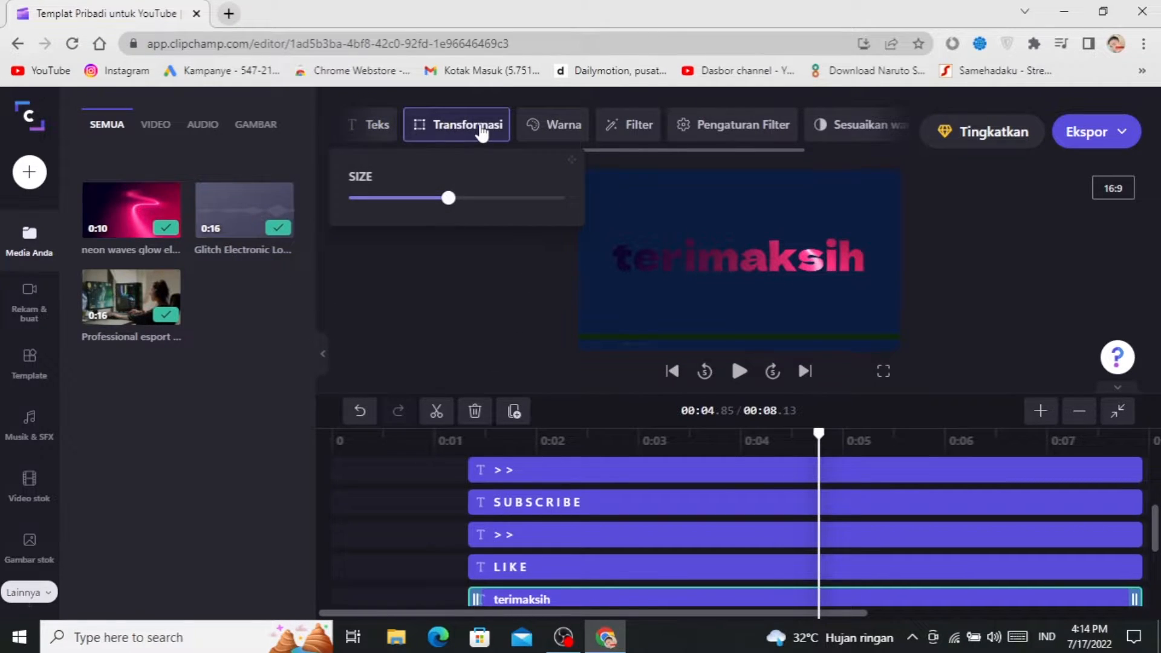
left_click_drag(448, 197, 484, 198)
left_click(434, 198)
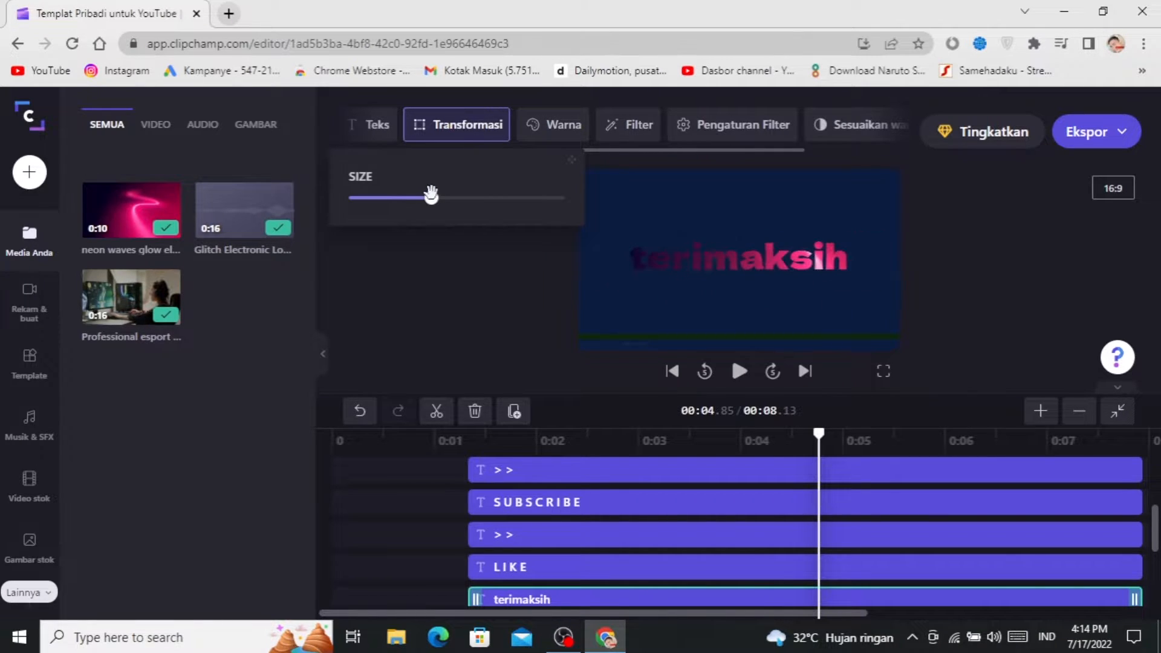
left_click(416, 494)
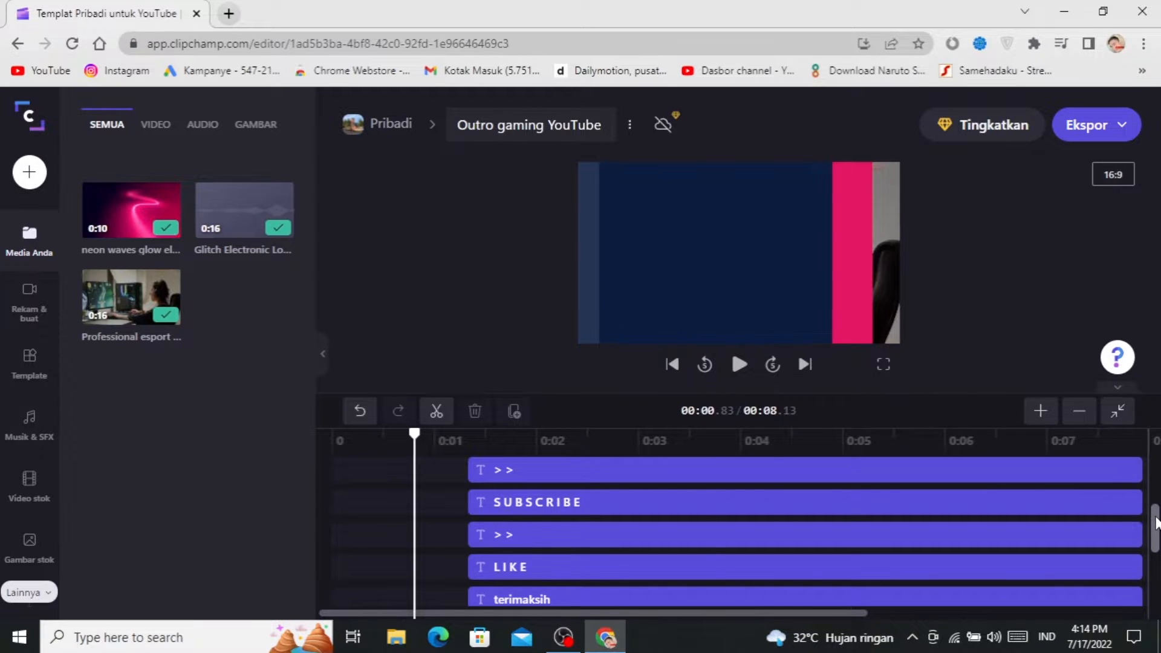
Examine the lower timeline tracks, checking the editing options of the Glitch Electronic Logo audio and the neon waves clip.
left_click_drag(1152, 517, 1152, 532)
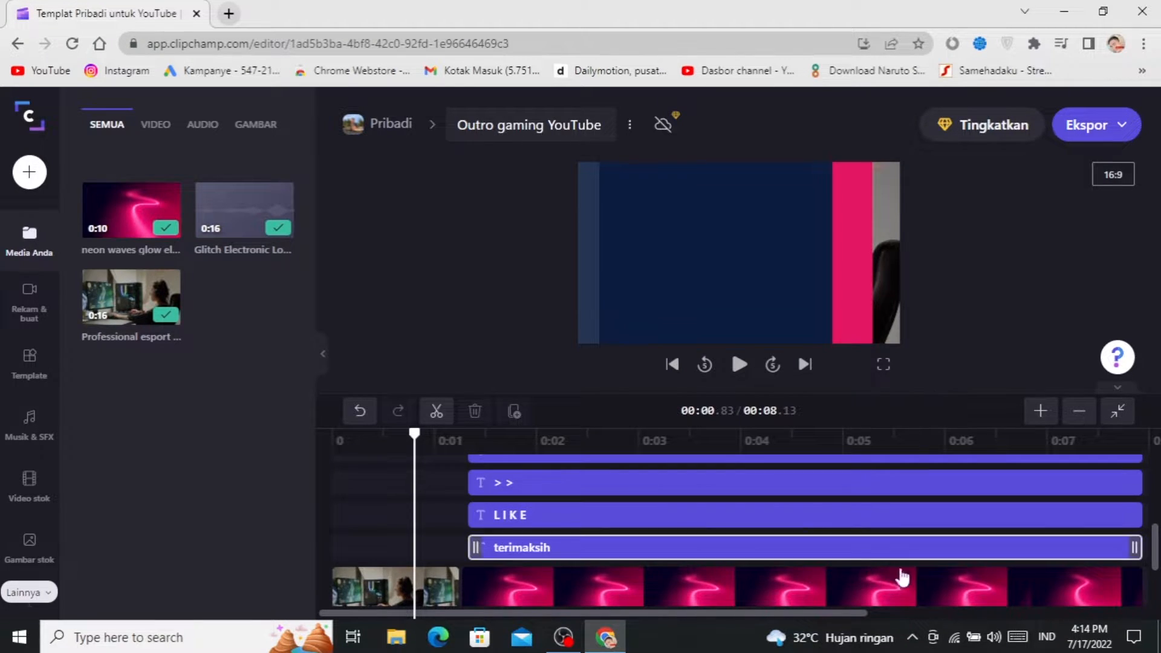
left_click_drag(1154, 569, 1153, 599)
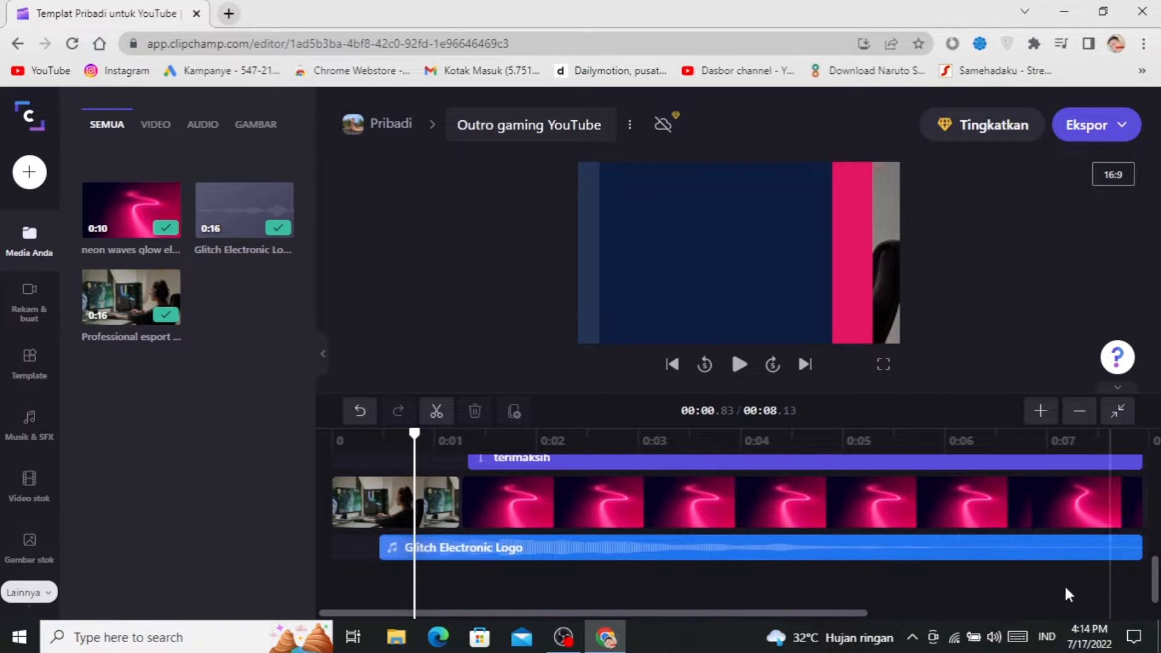
left_click(669, 546)
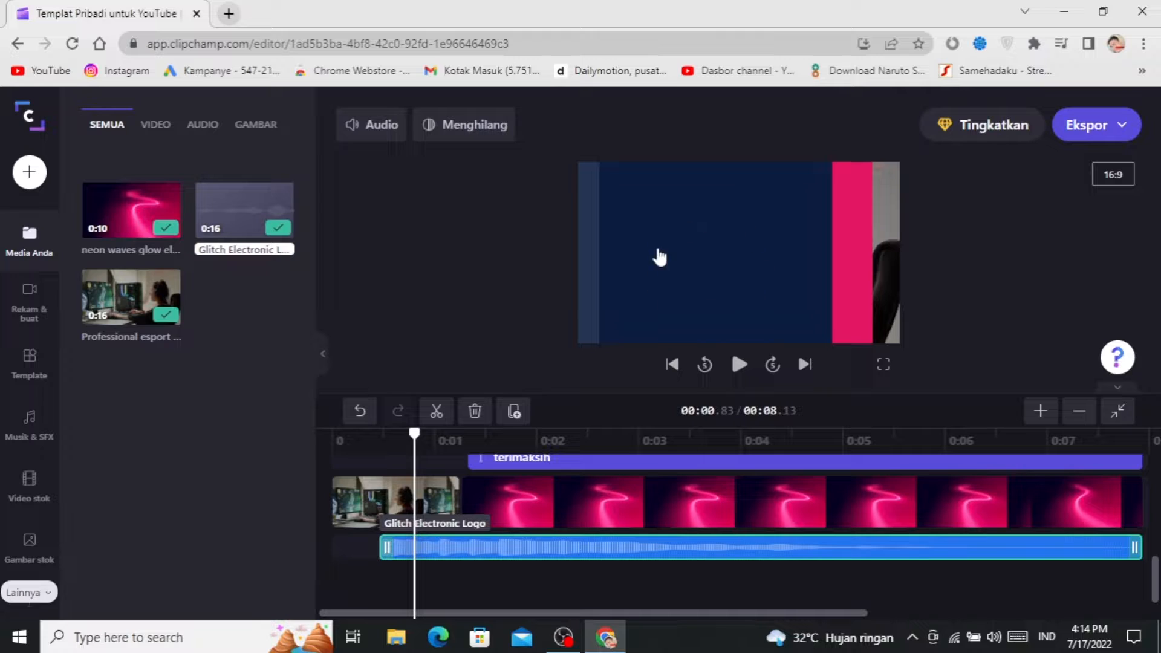
right_click(579, 554)
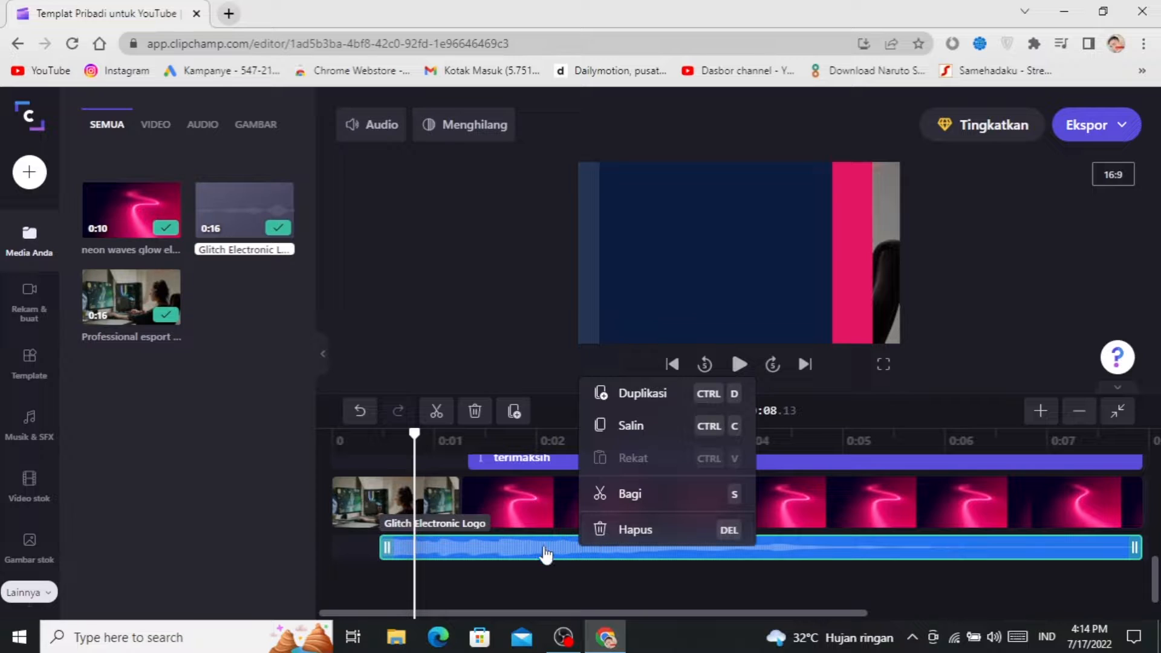
left_click(526, 511)
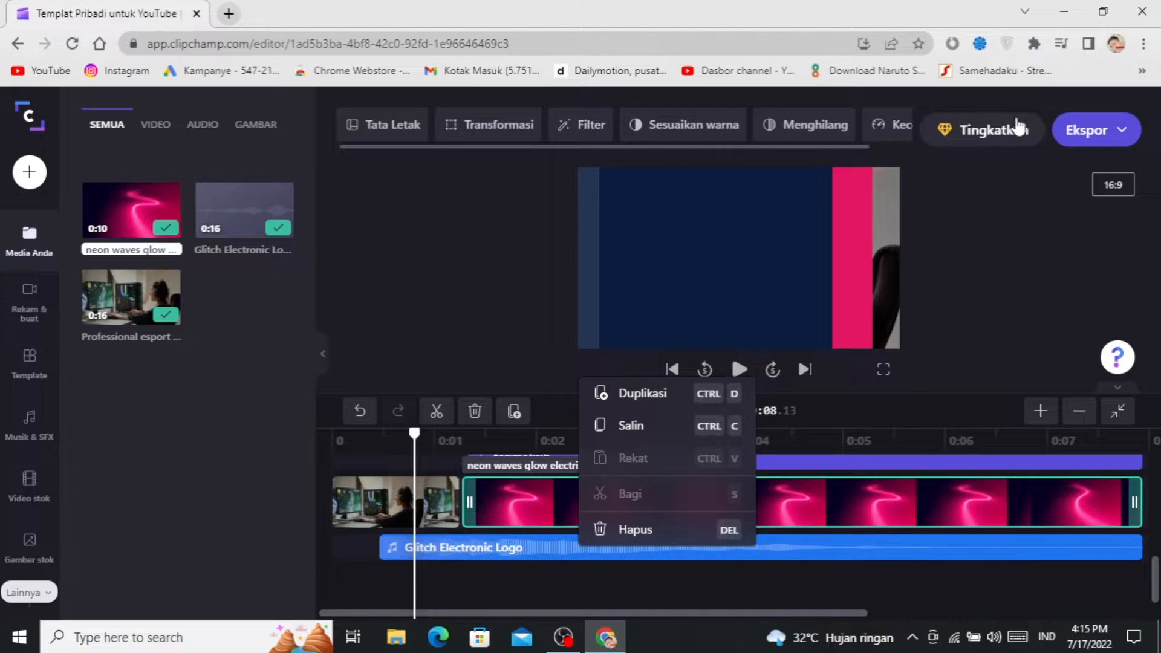
Review the upgrade plans with their monthly prices and features, and return to the editor.
left_click(1009, 136)
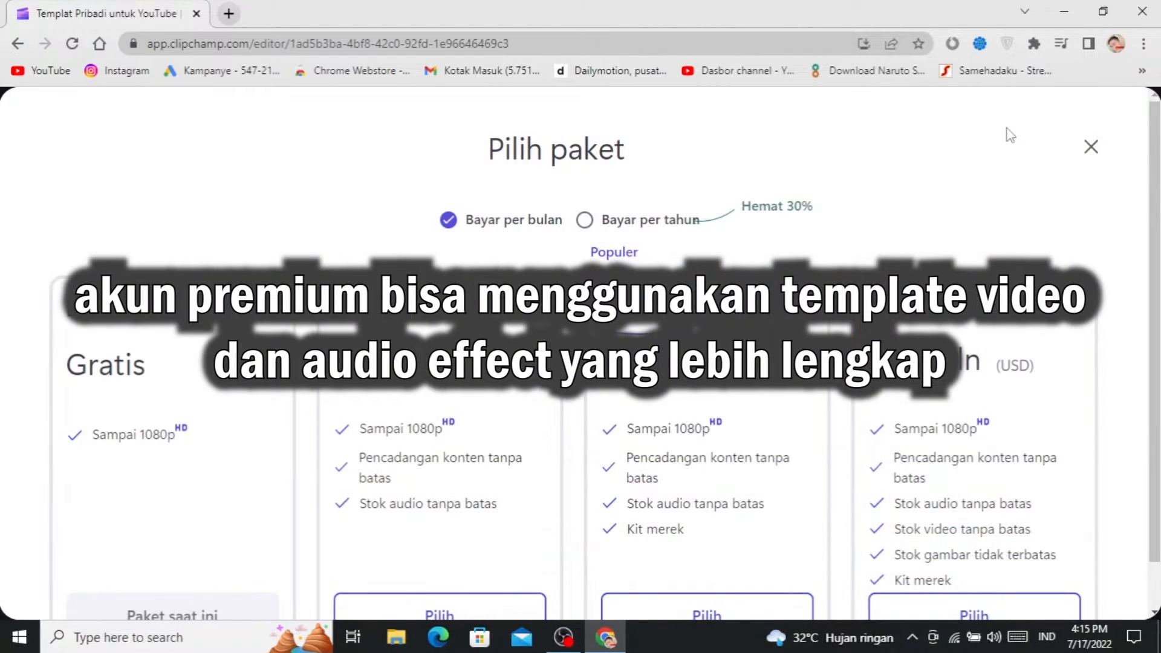
scroll(172, 387, "down", 1)
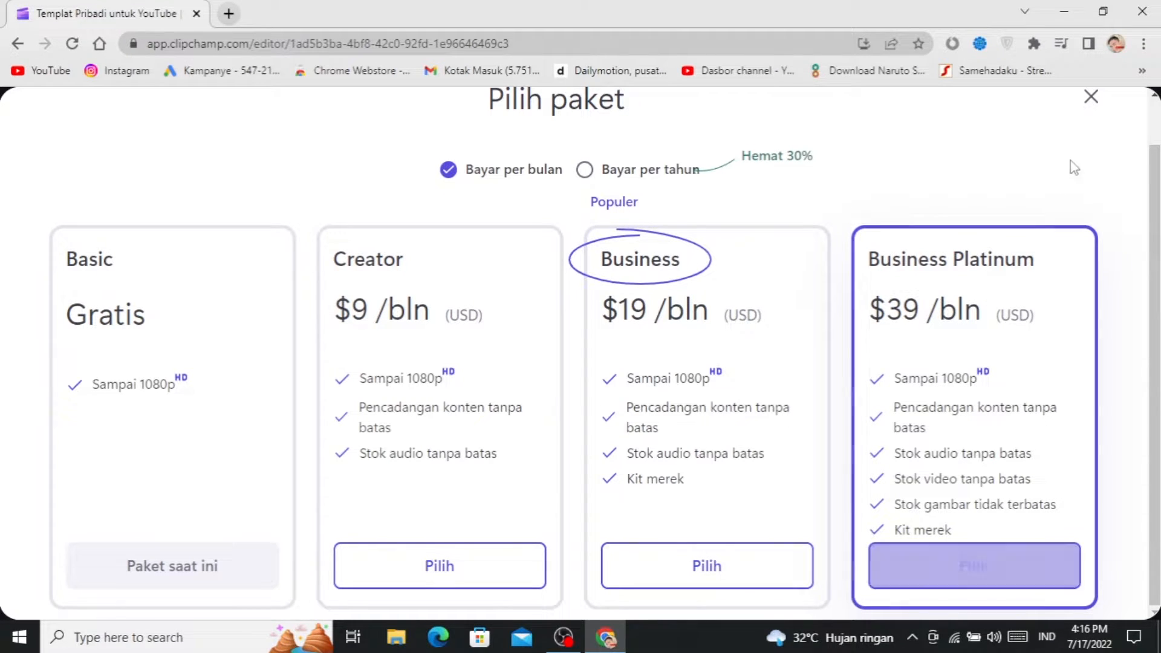
key("Escape")
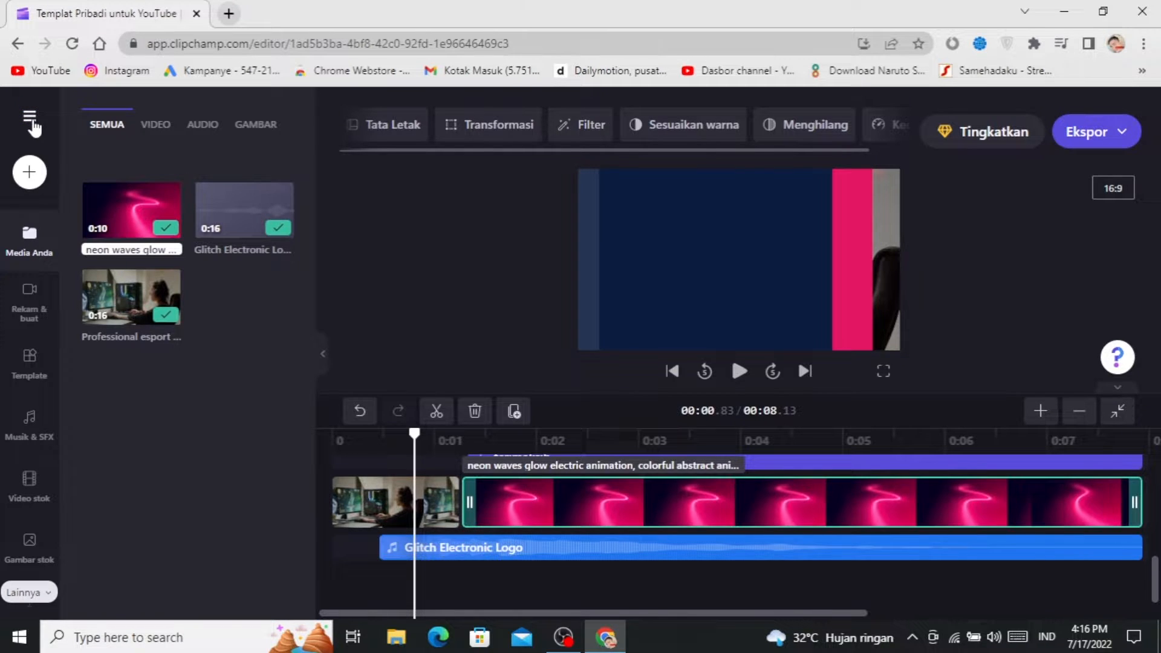
Go back to the home page and create a new folder named "editing youtube".
left_click(32, 122)
left_click(69, 188)
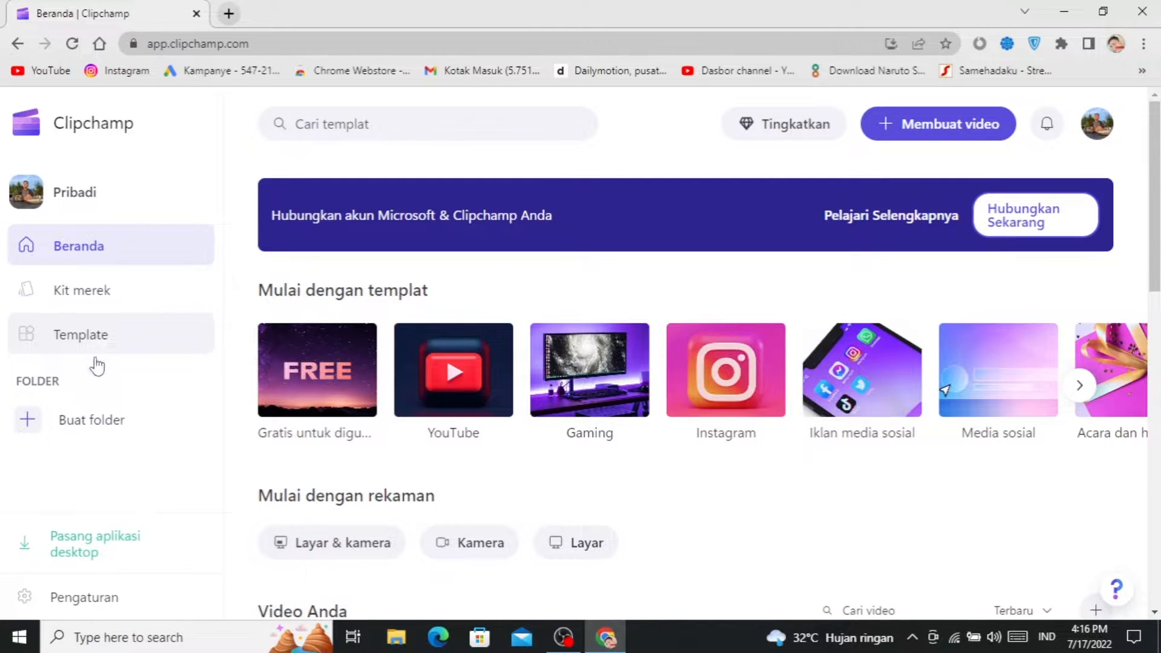
left_click(91, 423)
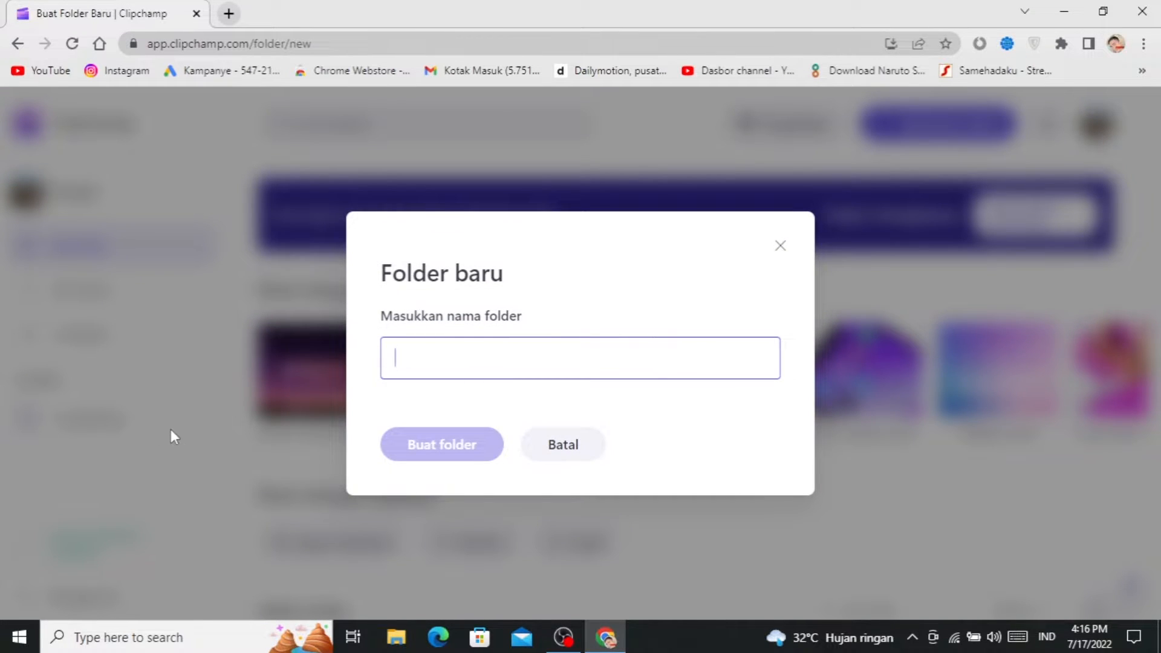
type("editing youtube")
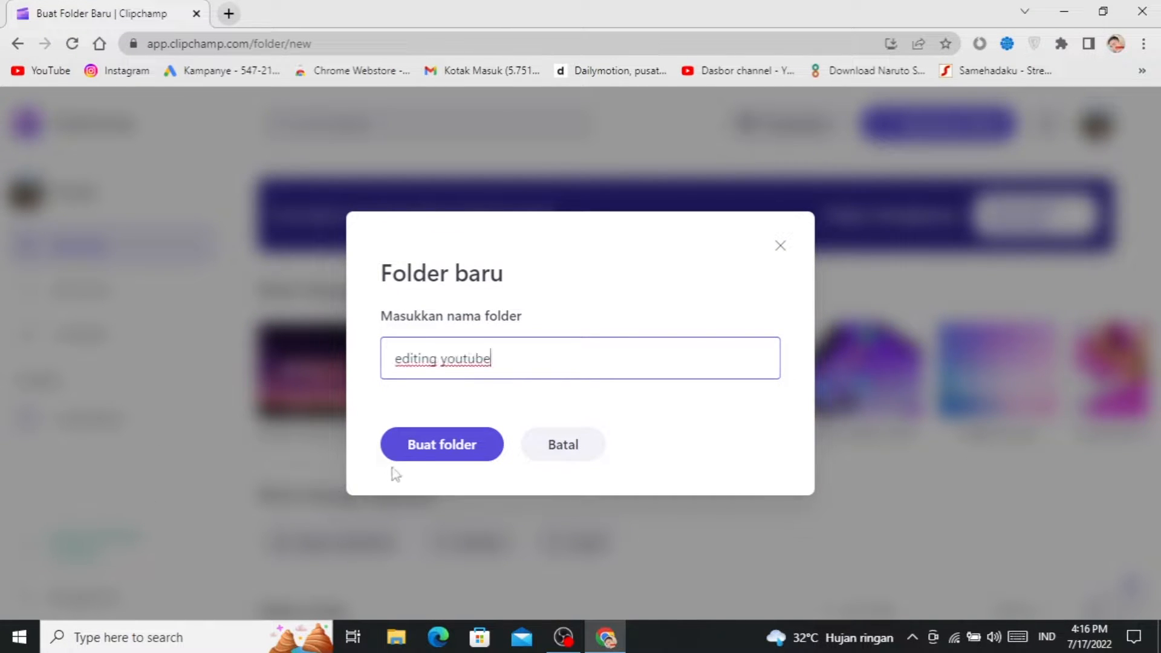
left_click(430, 443)
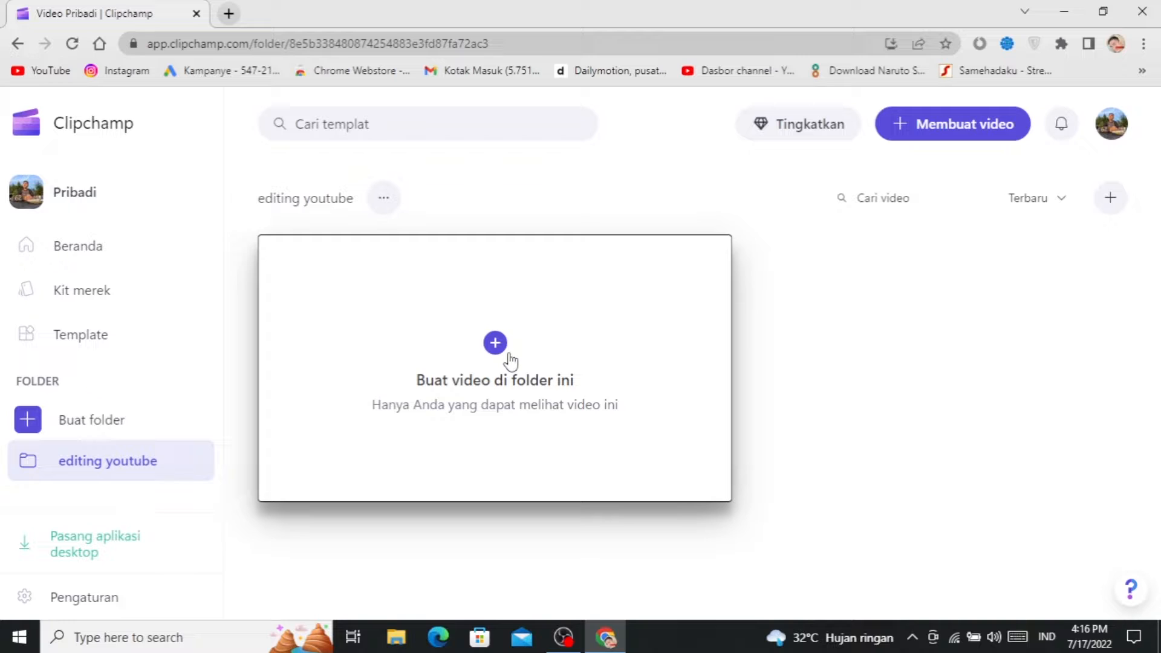
Start a new video from the home page and import the two Need for Speed clips from the Downloads folder.
left_click(103, 246)
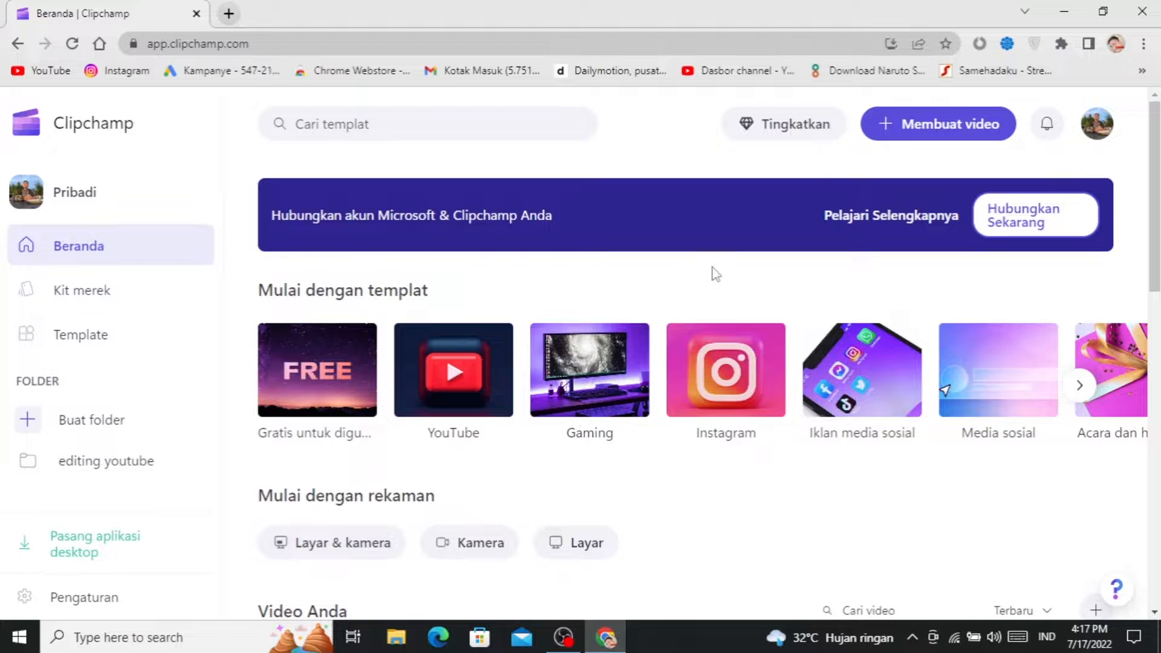
left_click(894, 128)
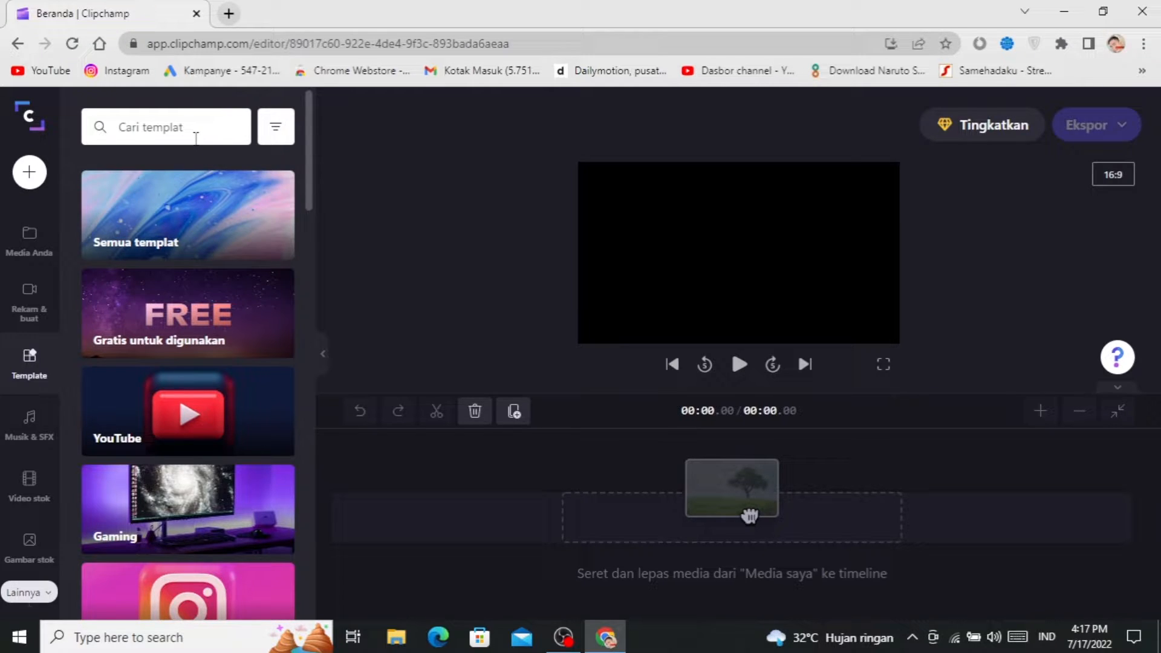
left_click(29, 174)
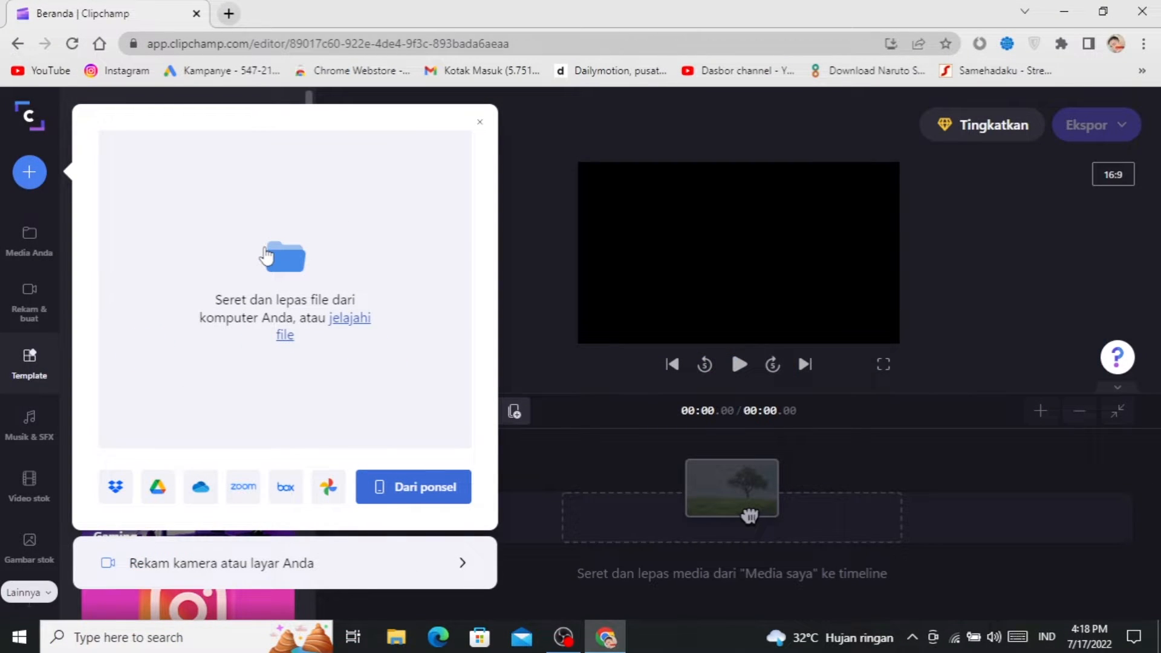
left_click(266, 257)
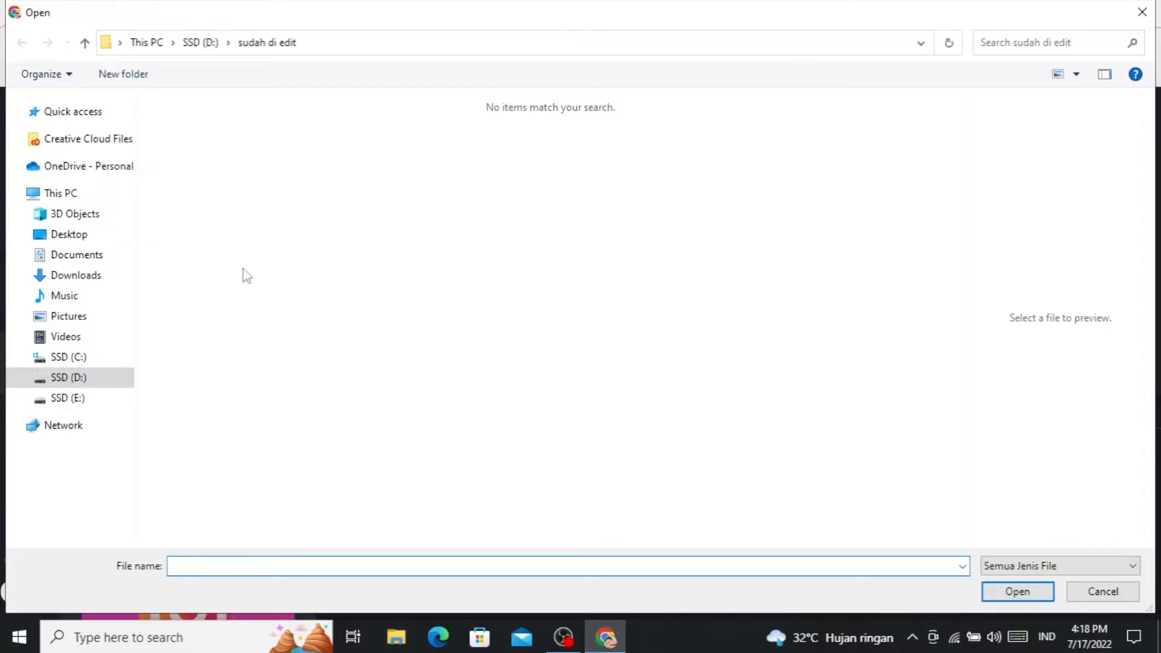
left_click(110, 277)
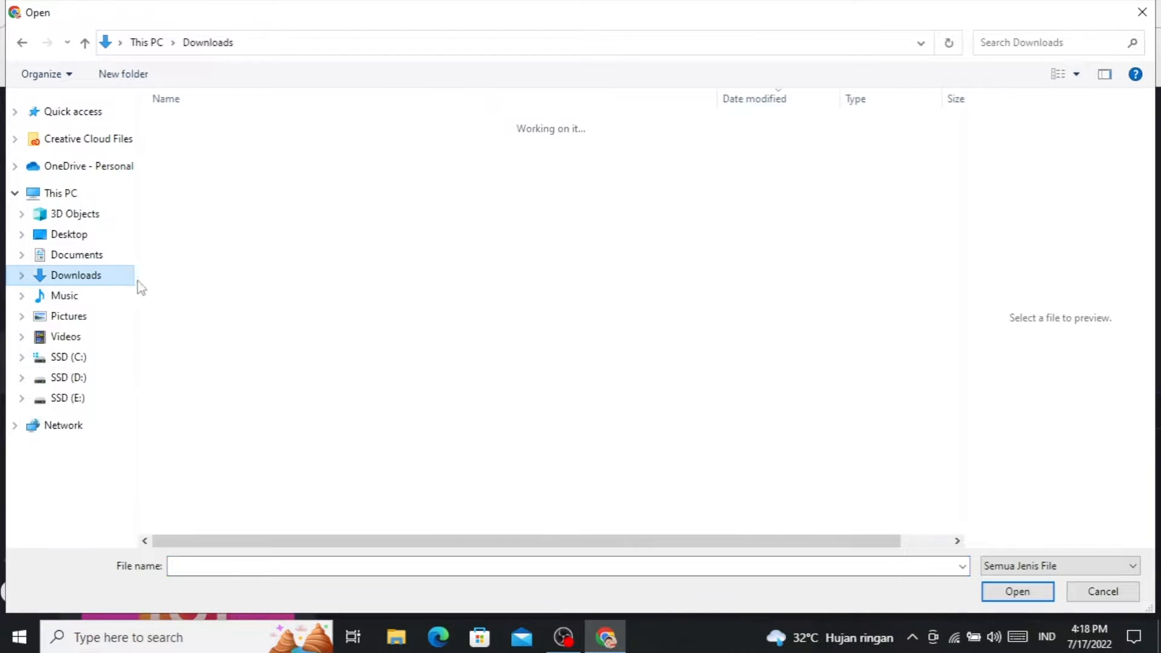
left_click_drag(293, 216, 323, 151)
left_click(1018, 592)
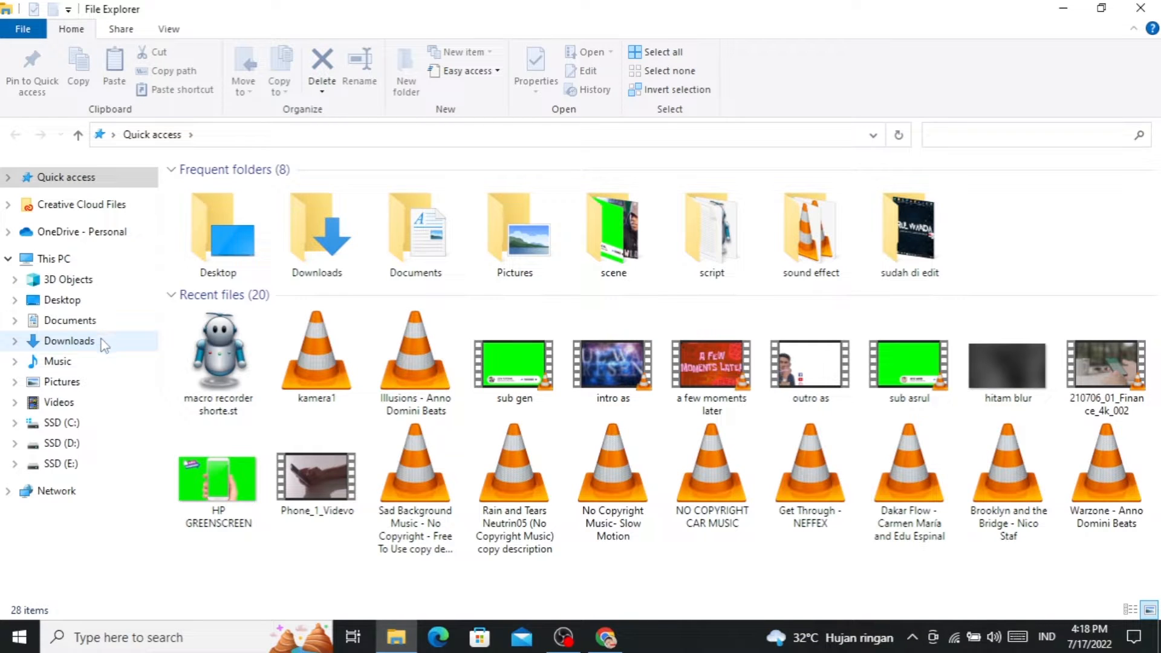
left_click(101, 341)
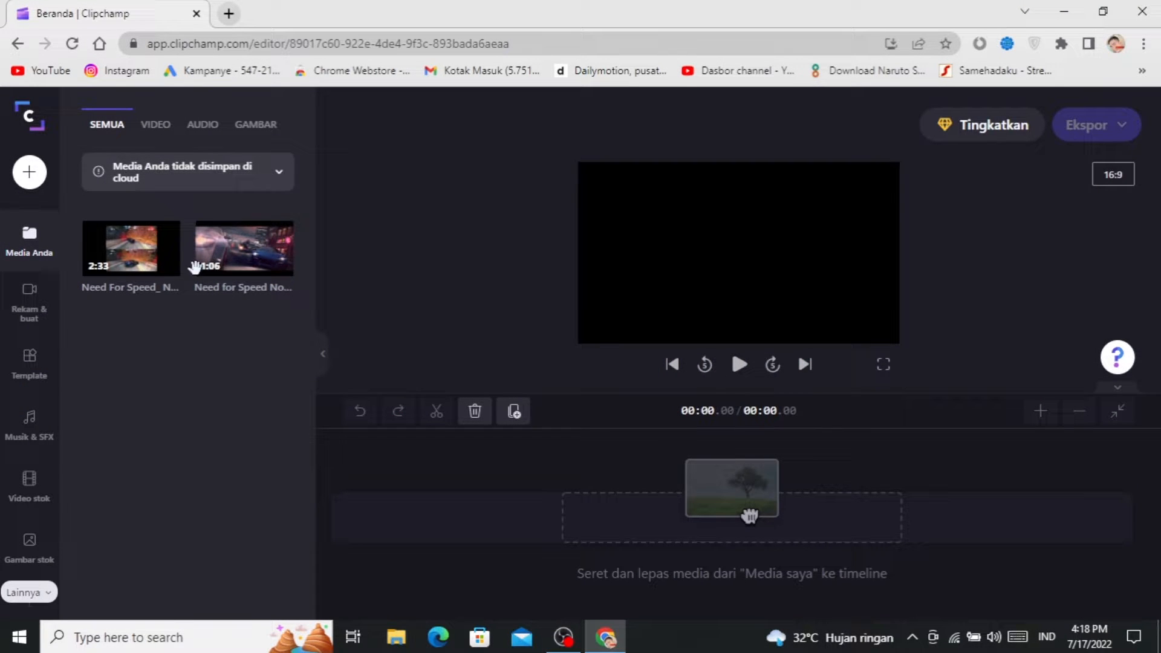
Add the 2:33 Need For Speed No Limits clip to the start of the timeline and dismiss the dimensions tip.
mouse_move(136, 239)
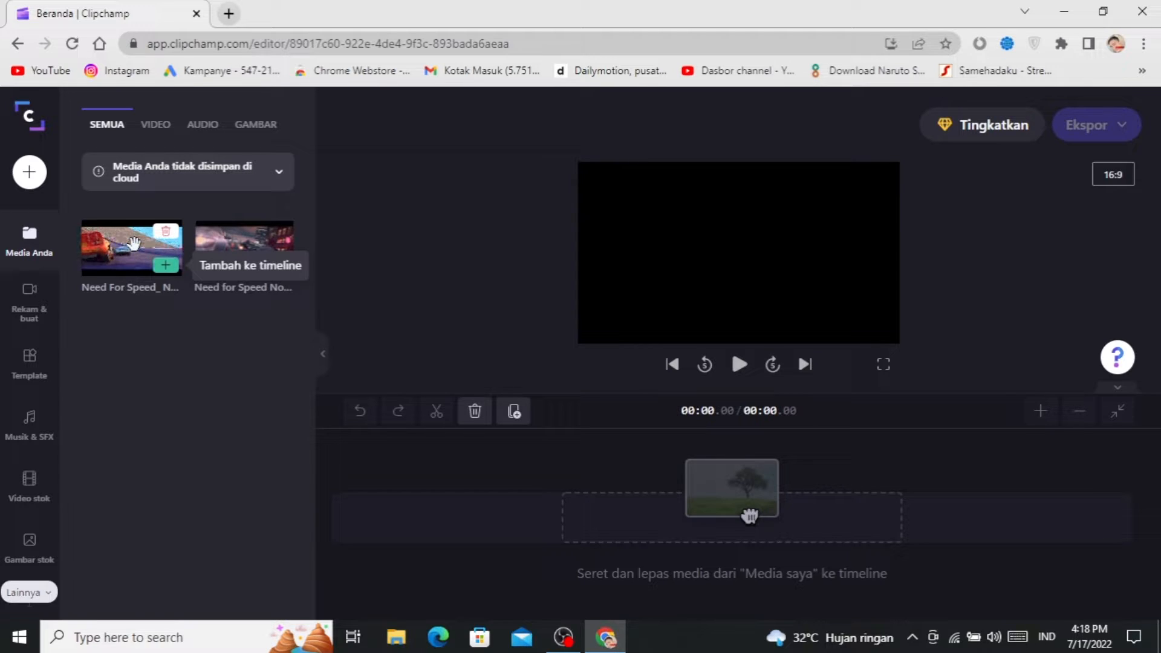
left_click_drag(133, 245, 427, 523)
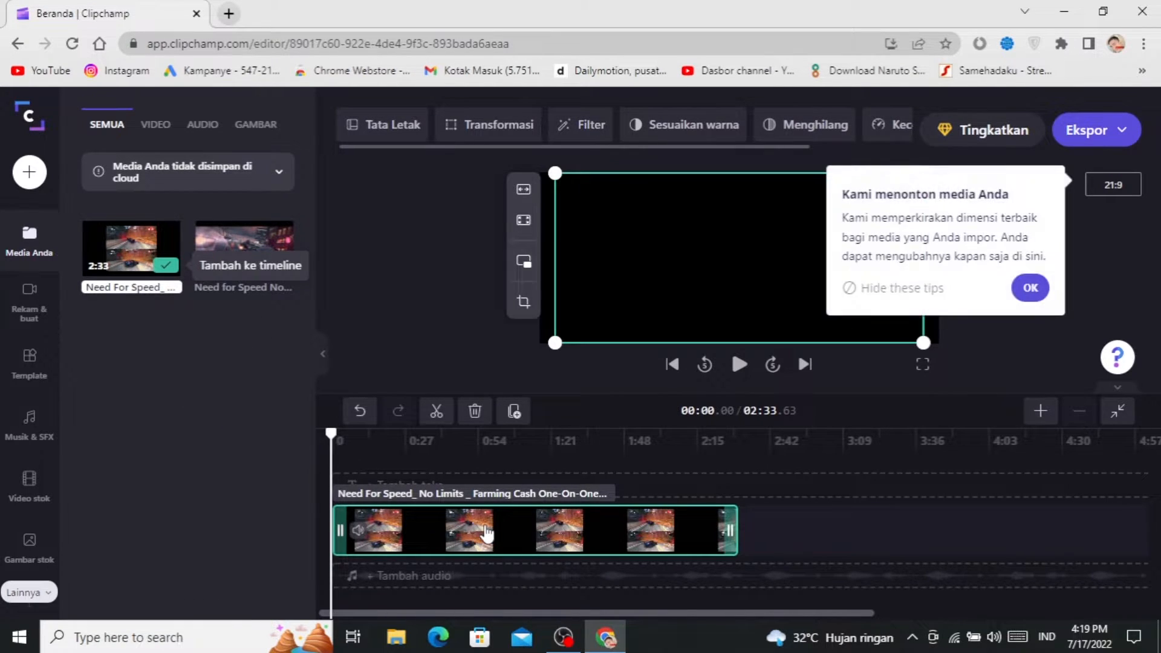
left_click(1030, 288)
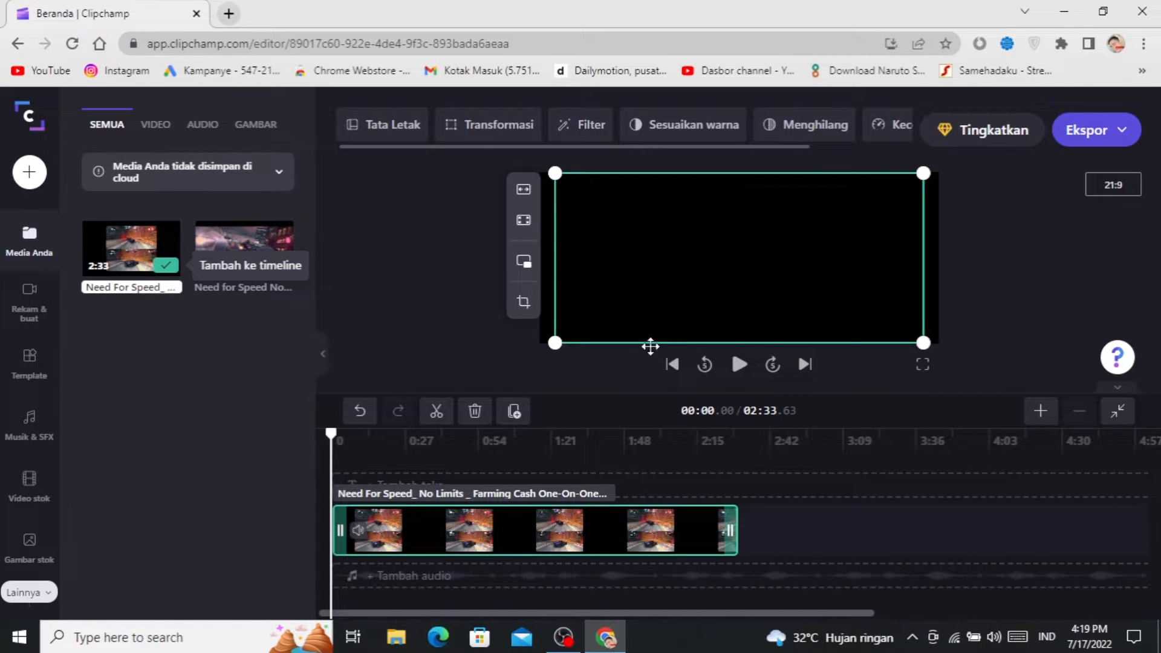
Move the playhead to about 33.6 seconds and shrink the clip slightly toward its lower-left corner in the preview.
left_click_drag(333, 434, 421, 434)
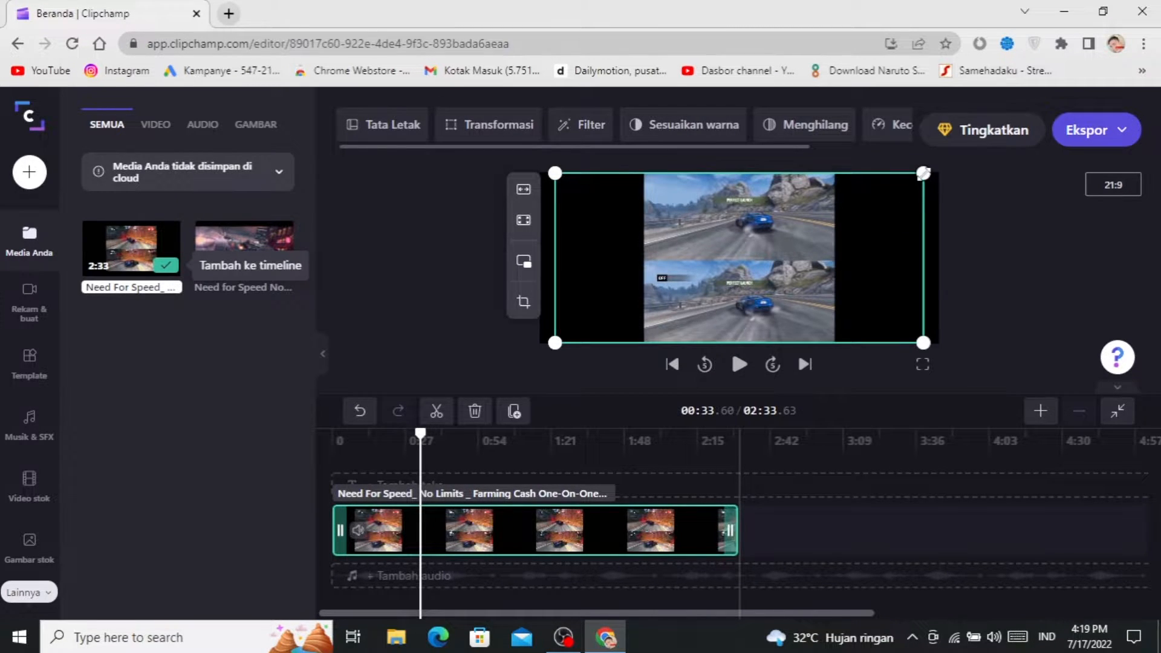
left_click_drag(923, 173, 879, 206)
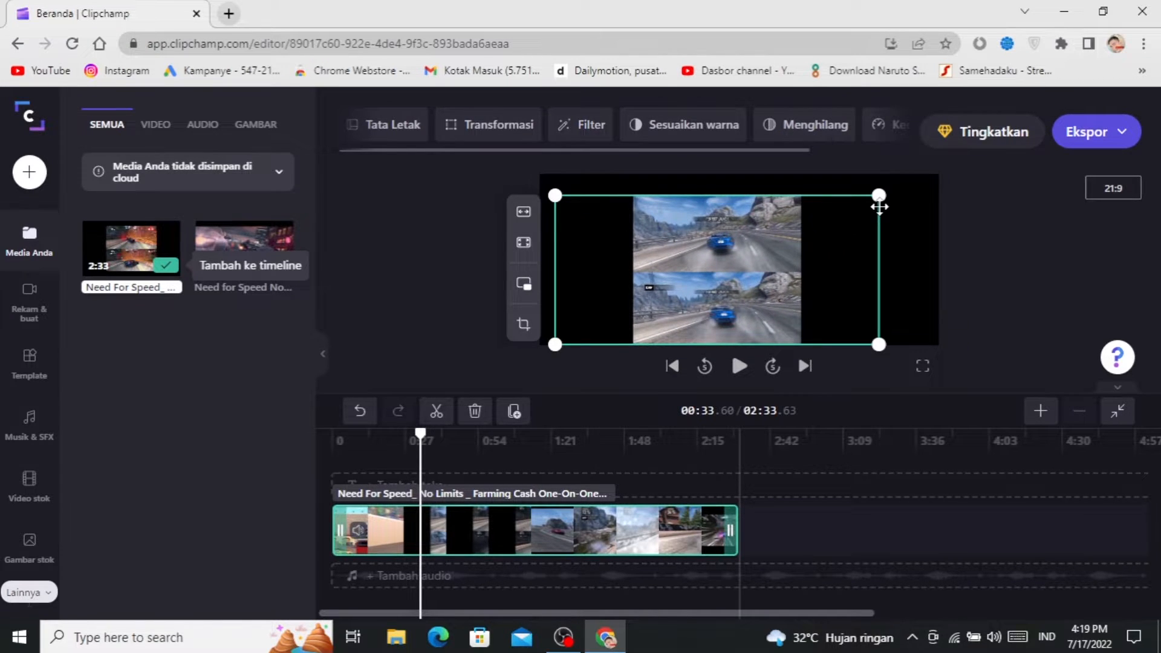
left_click(922, 244)
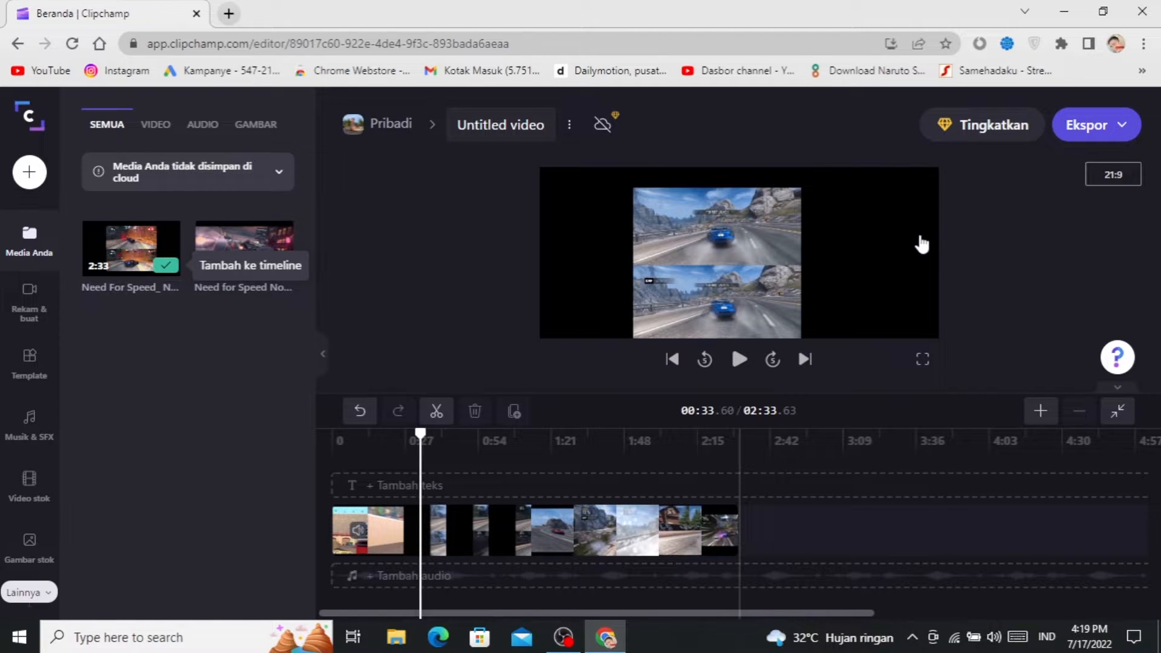
Set the video's aspect ratio to 16:9 widescreen and look through the 9:16, 1:1 and 4:5 alternatives.
left_click(1121, 177)
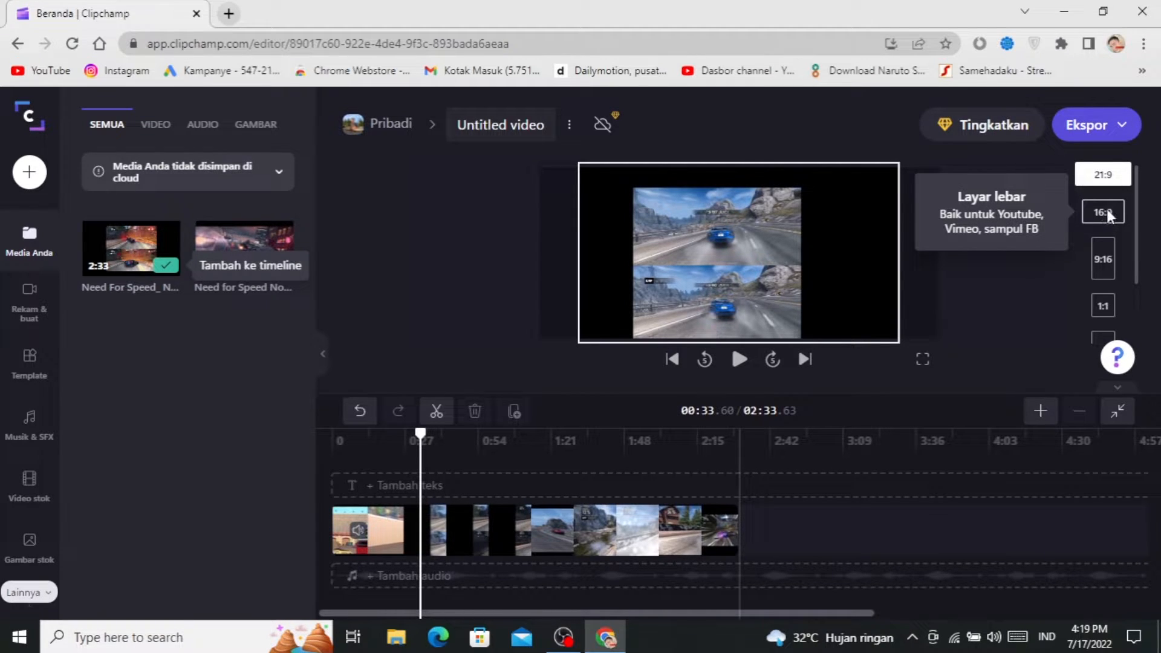
left_click(1106, 213)
left_click(1113, 177)
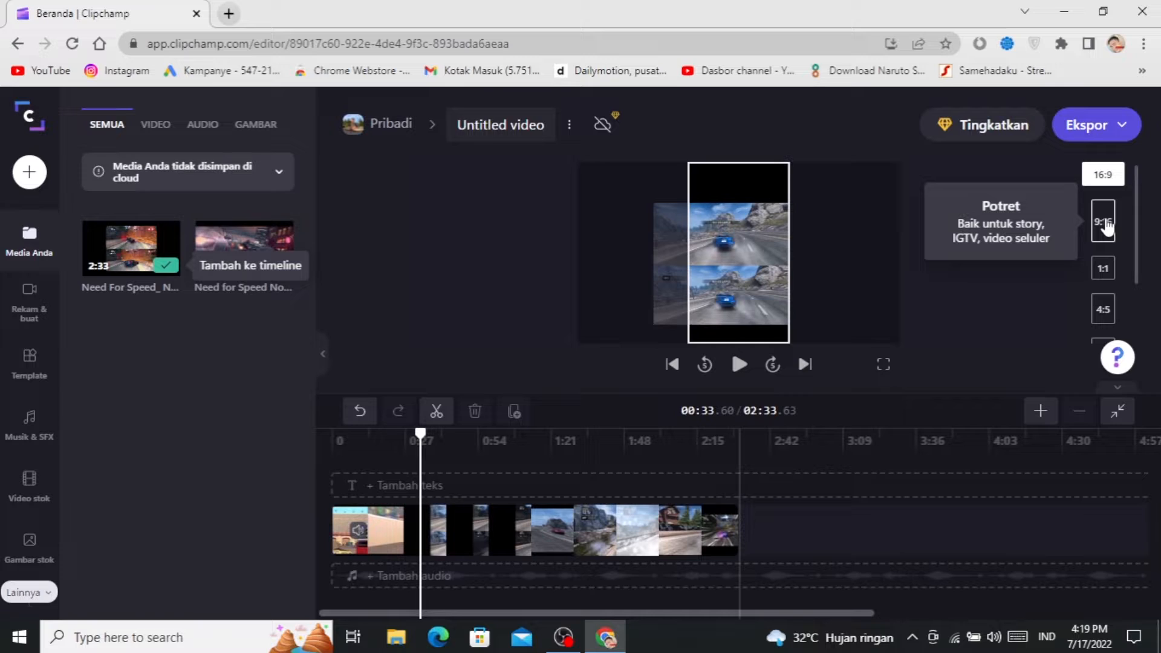
left_click(1103, 271)
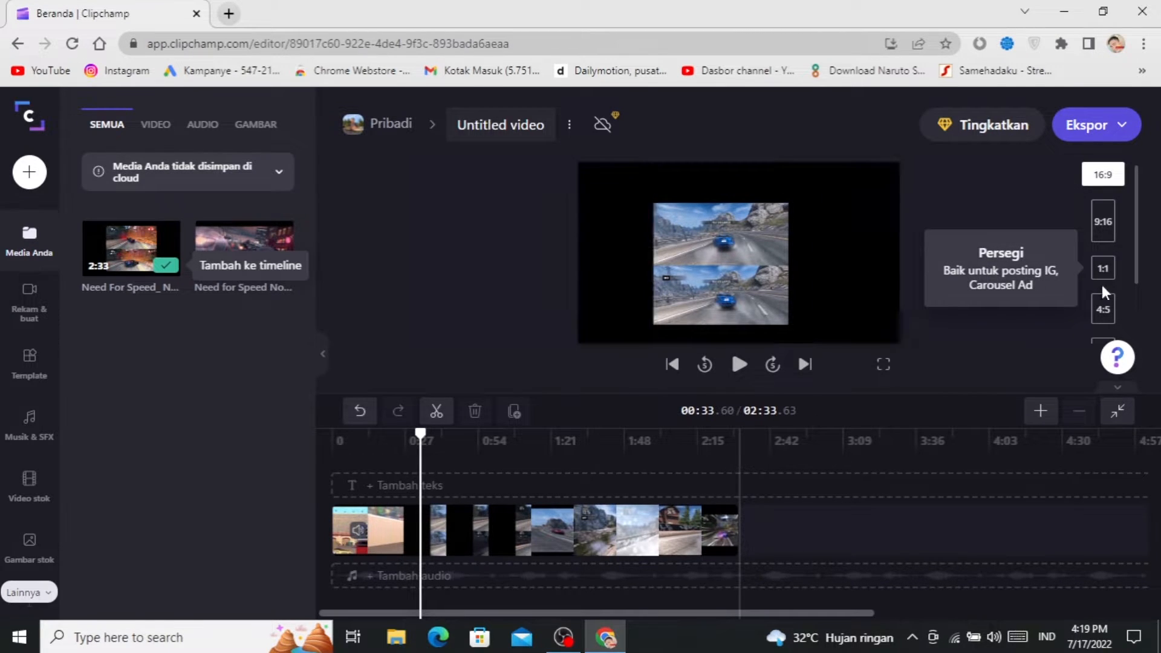
left_click(1103, 310)
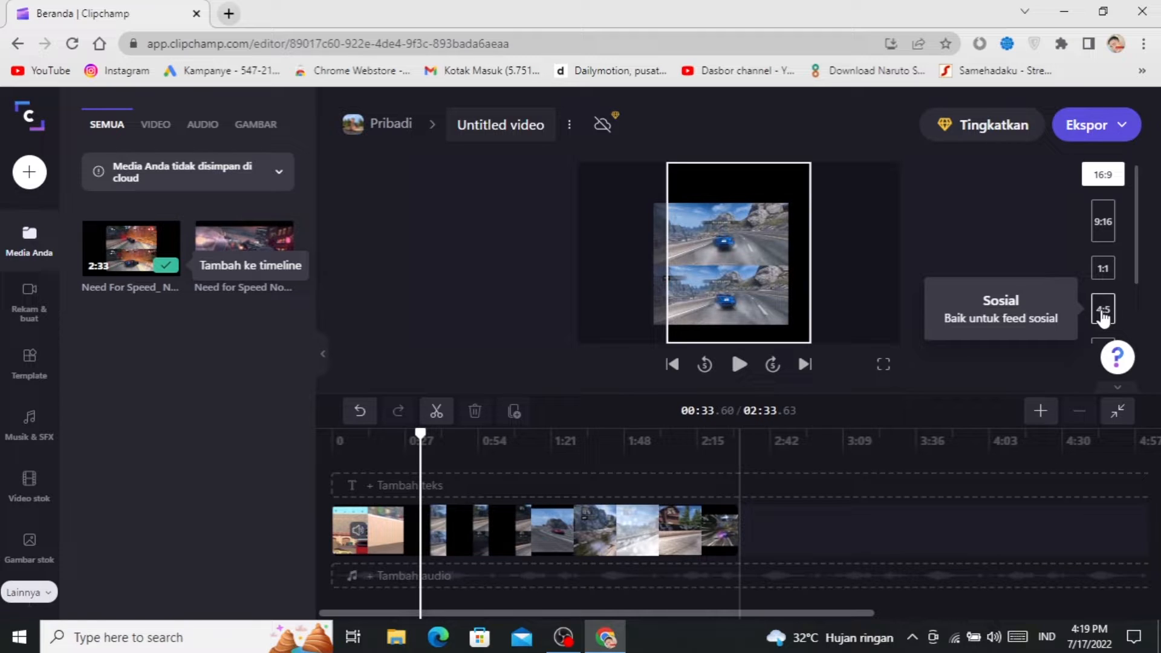
left_click(1107, 181)
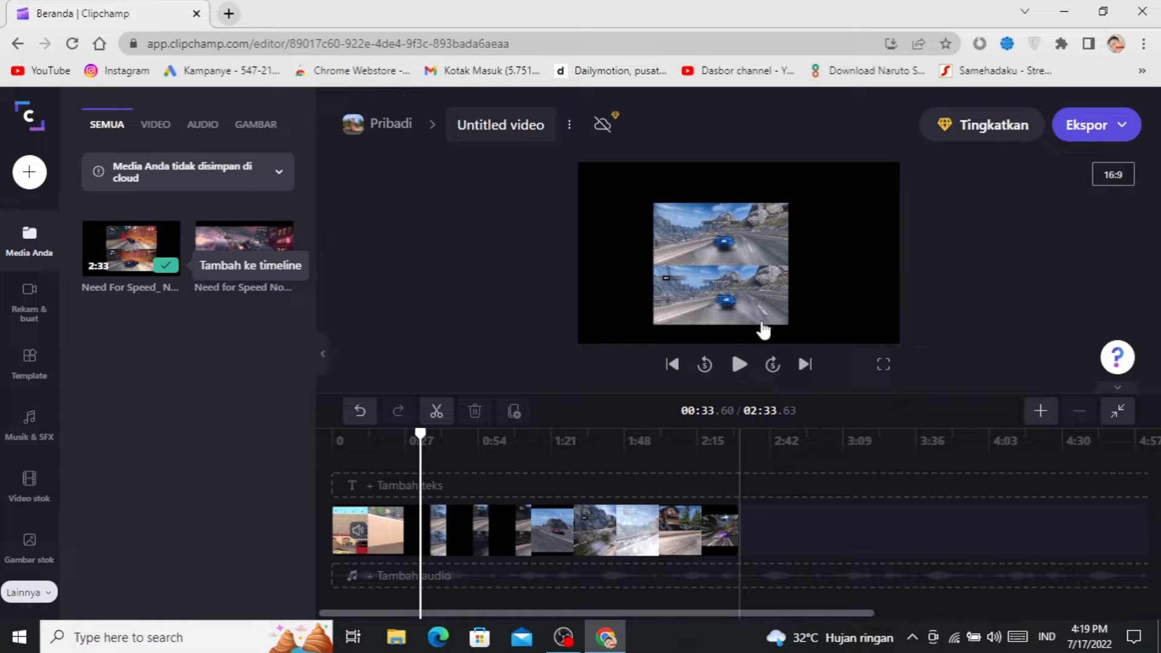
Split the Need For Speed clip on the timeline at about 26.88 seconds.
left_click_drag(449, 447, 557, 440)
left_click(452, 440)
left_click(409, 538)
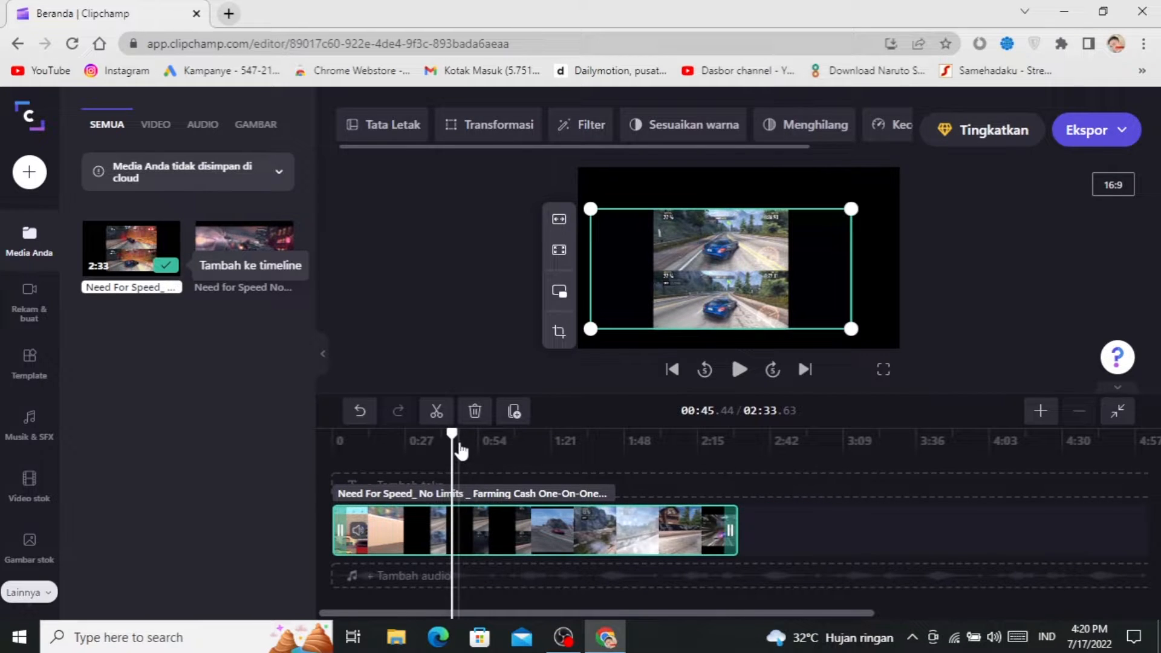
left_click_drag(456, 437, 402, 442)
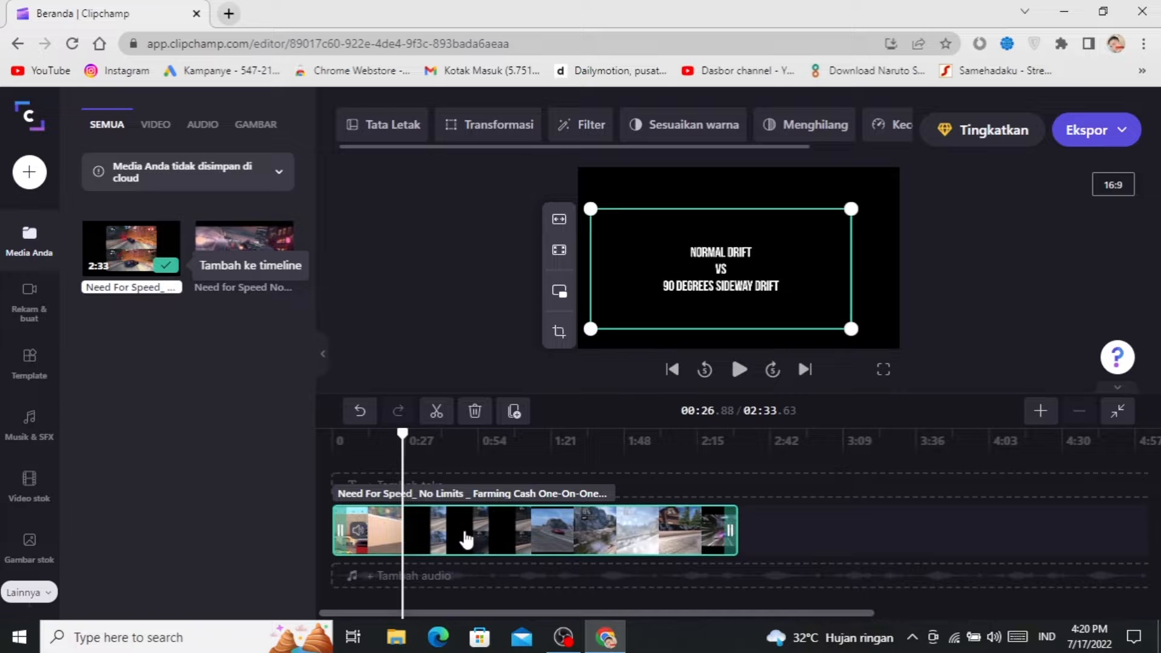
left_click(436, 413)
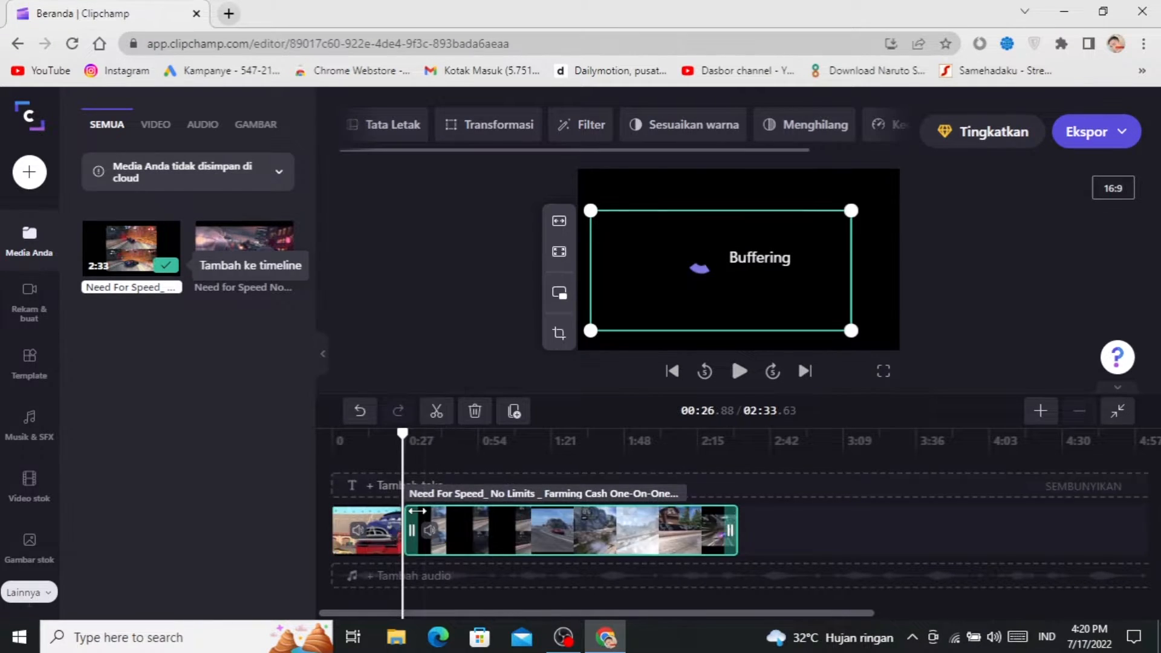
Split the second part of the clip at about 54.73 seconds and delete the middle segment.
left_click_drag(403, 434, 476, 434)
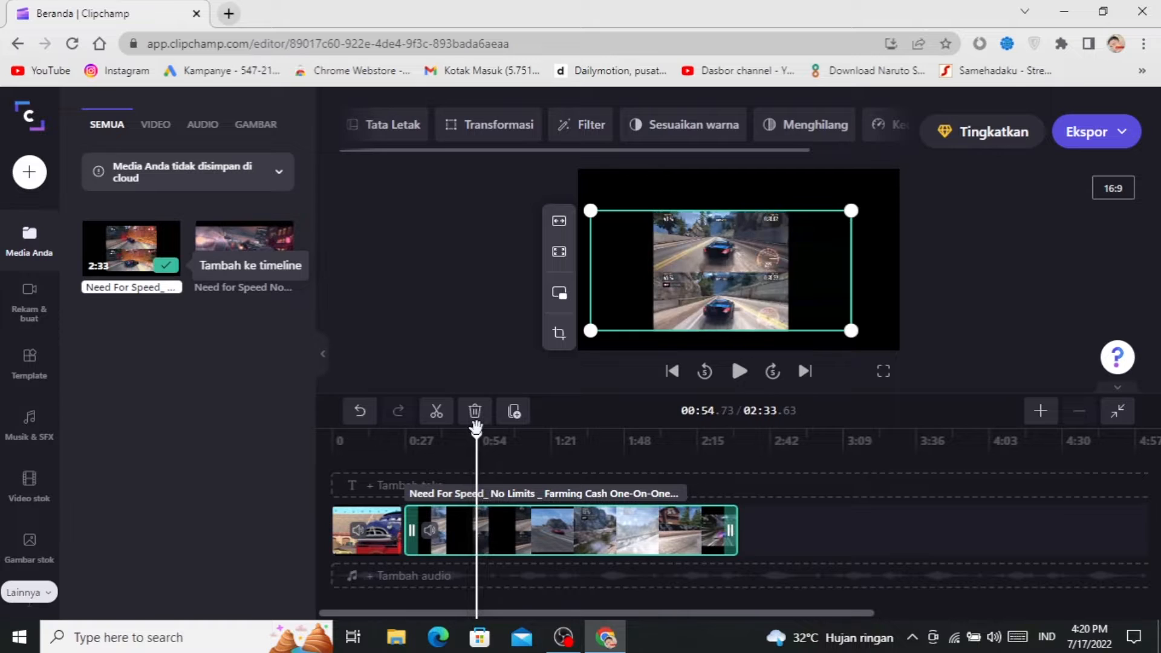
left_click(441, 417)
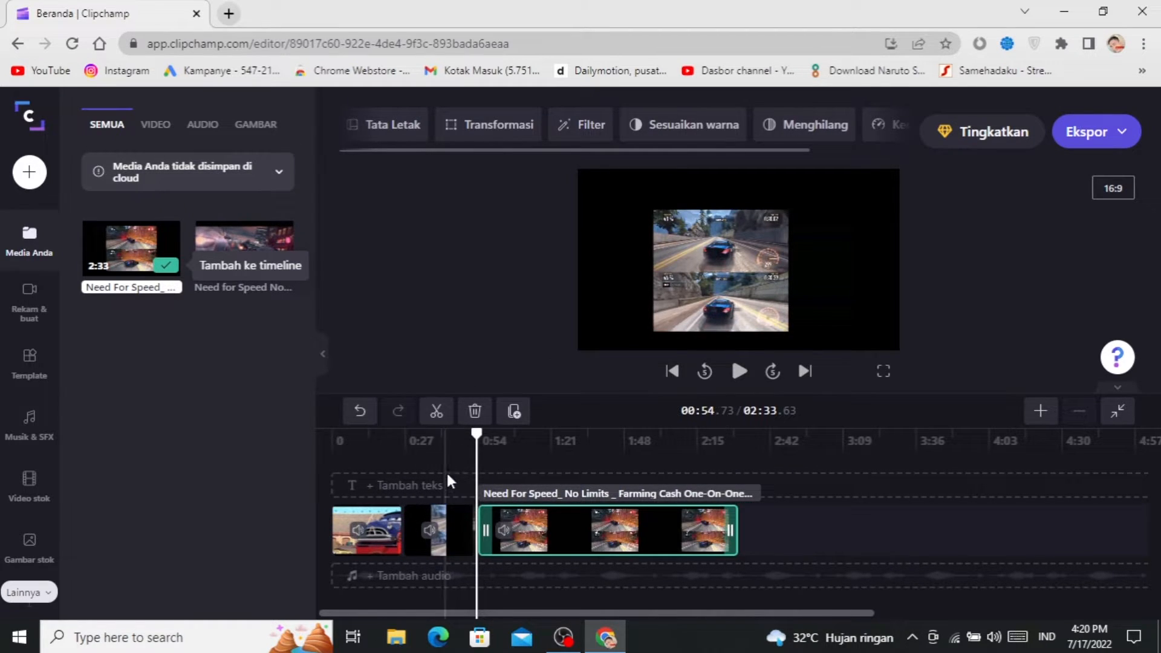
left_click(447, 534)
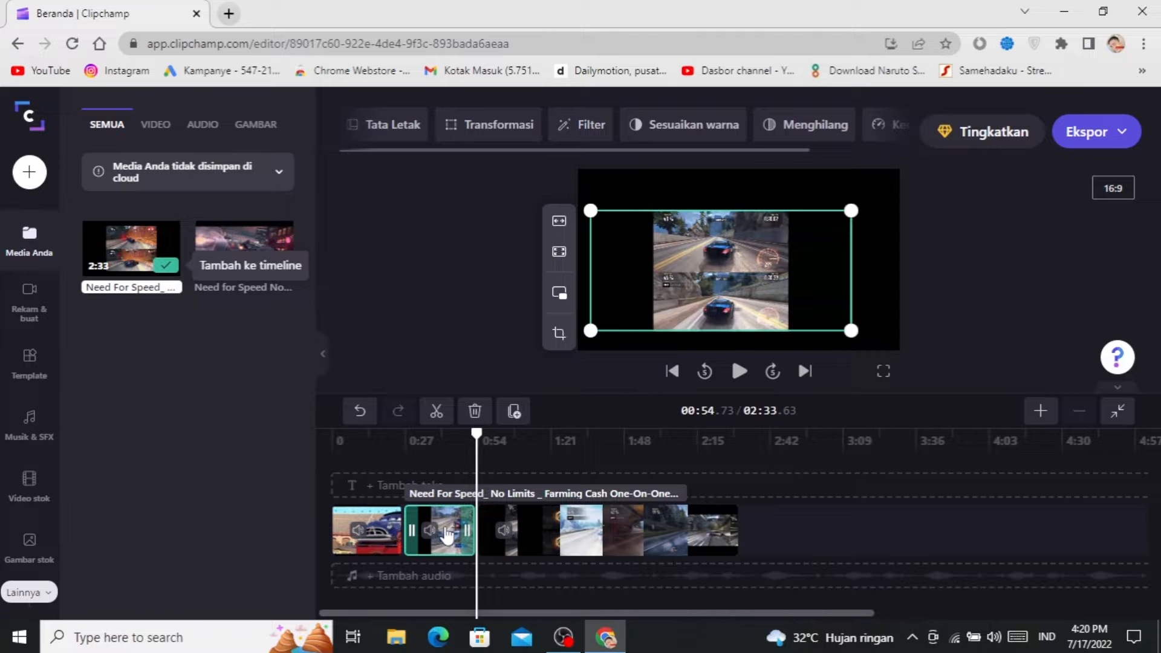
key("Delete")
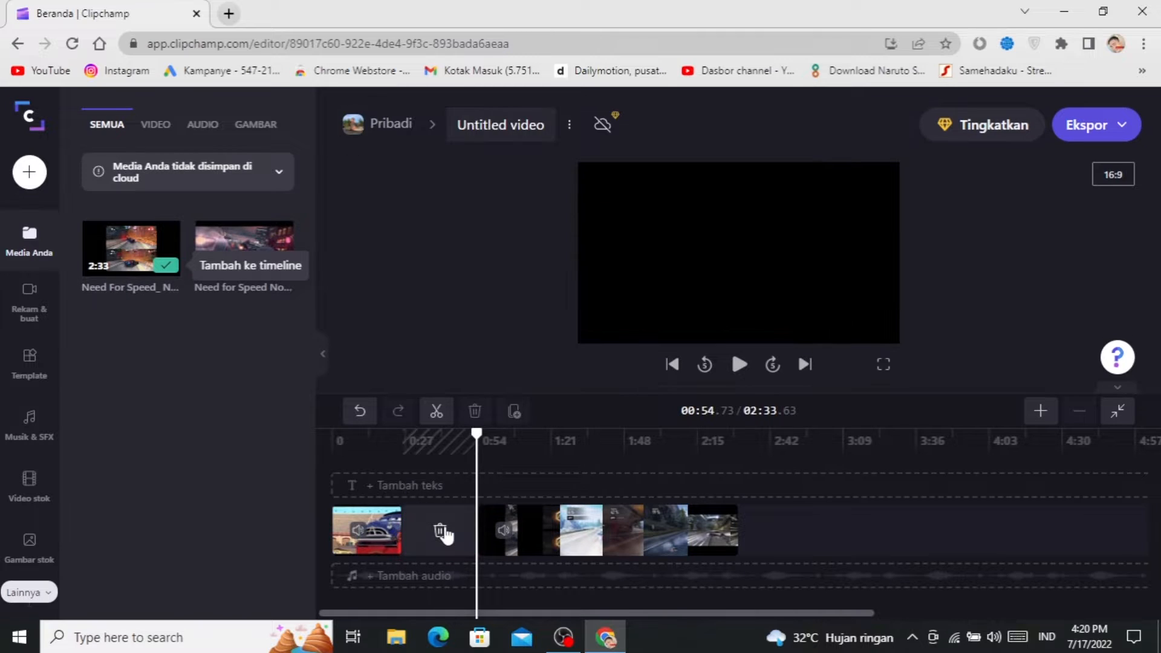
Shift both remaining clips back toward the timeline start and remove the empty gap between them.
left_click(444, 531)
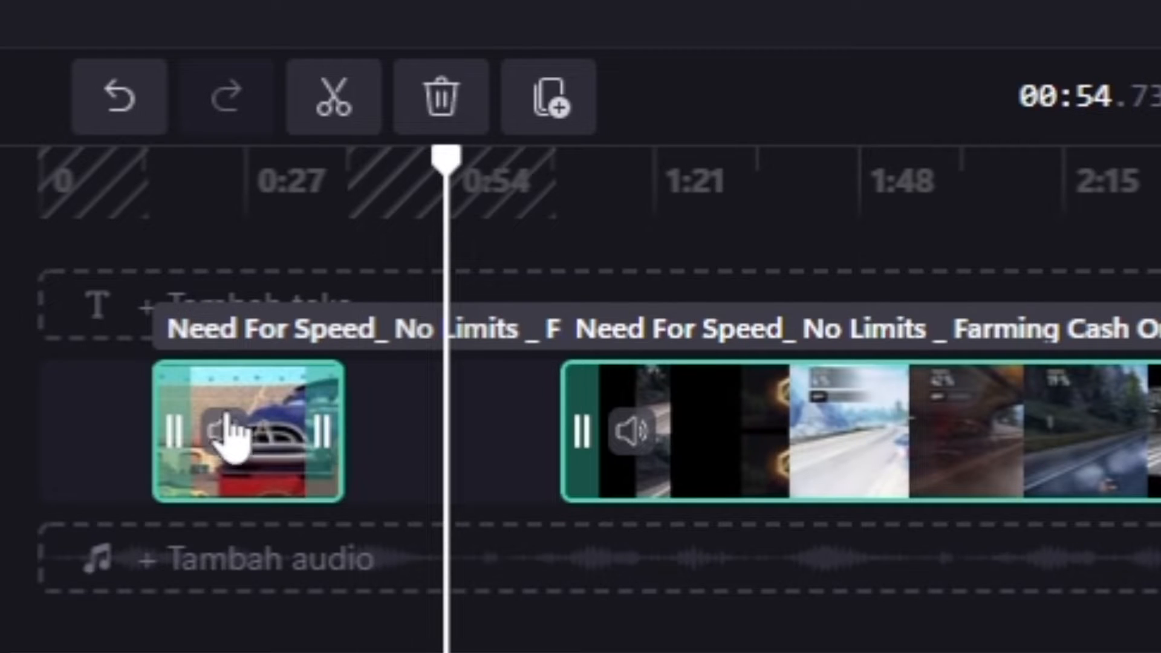
left_click_drag(229, 422, 125, 395)
mouse_move(410, 456)
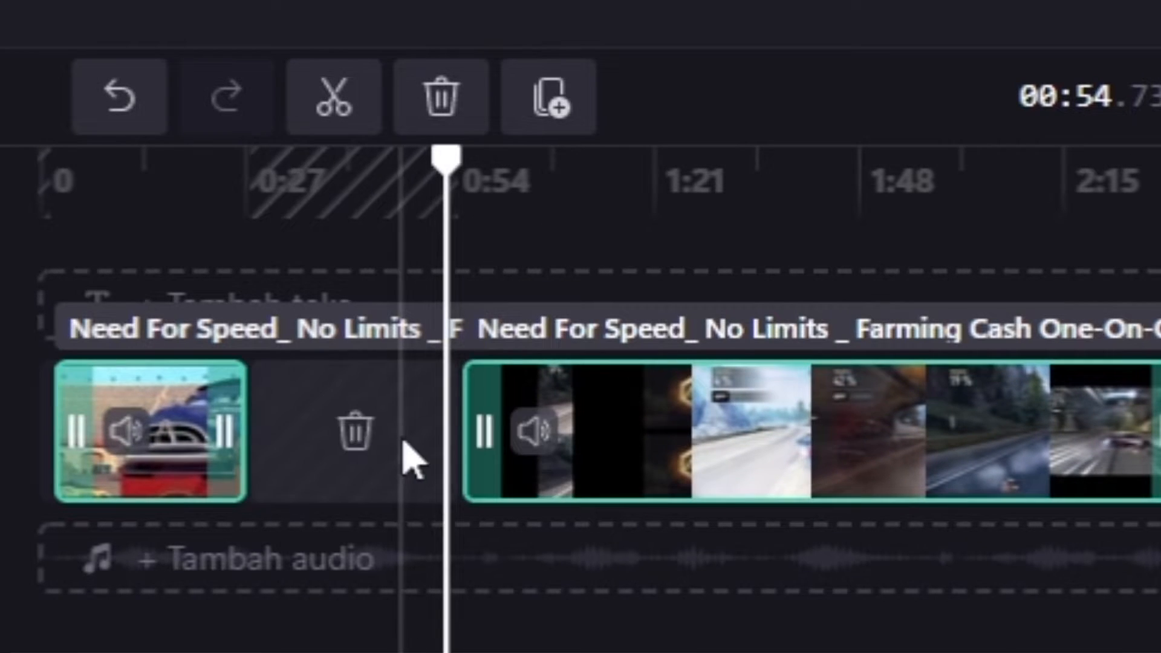
left_click(355, 441)
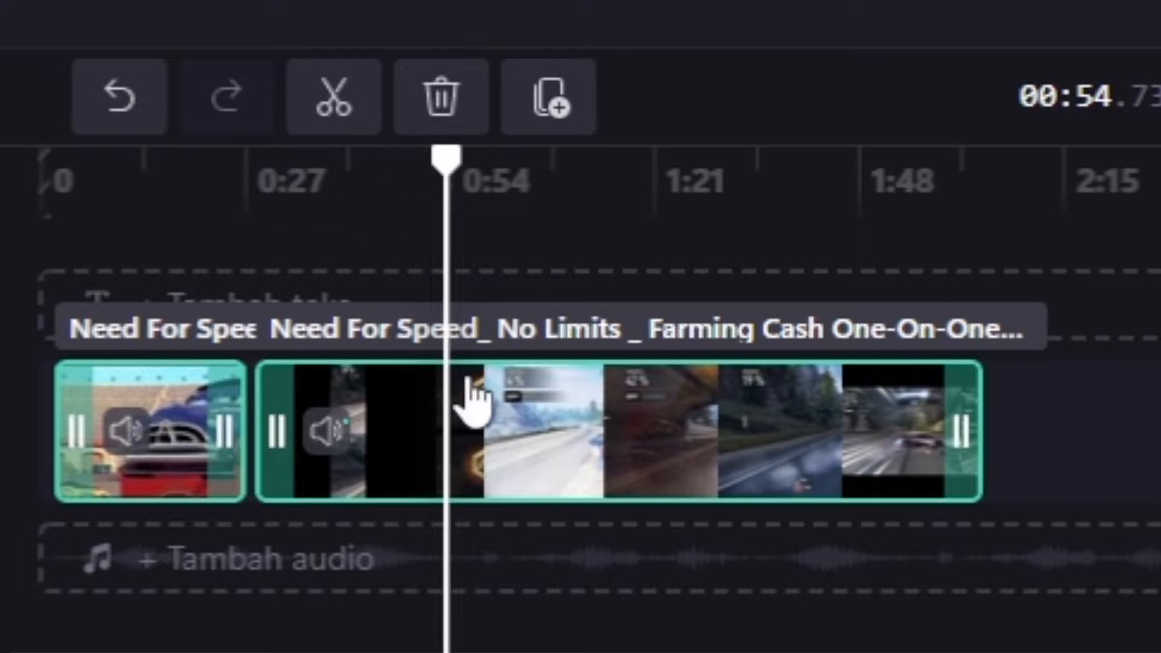
Play the edited video from the beginning to check the cut, pausing at about 32.56 seconds.
left_click(744, 415)
left_click_drag(445, 162, 38, 159)
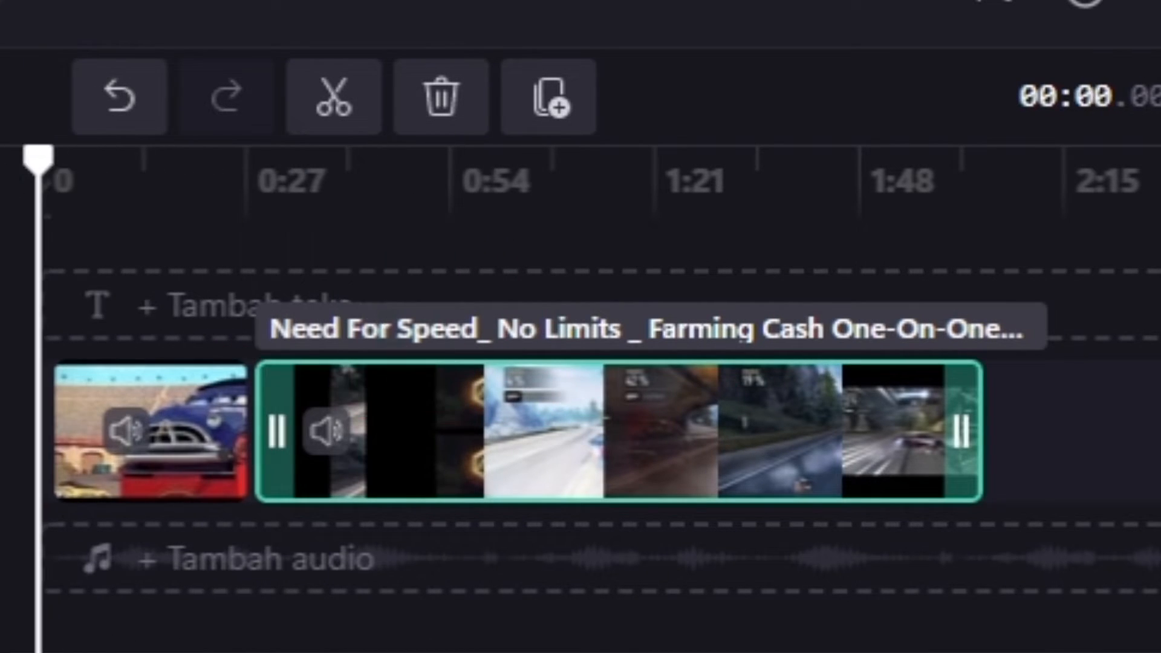
key("space")
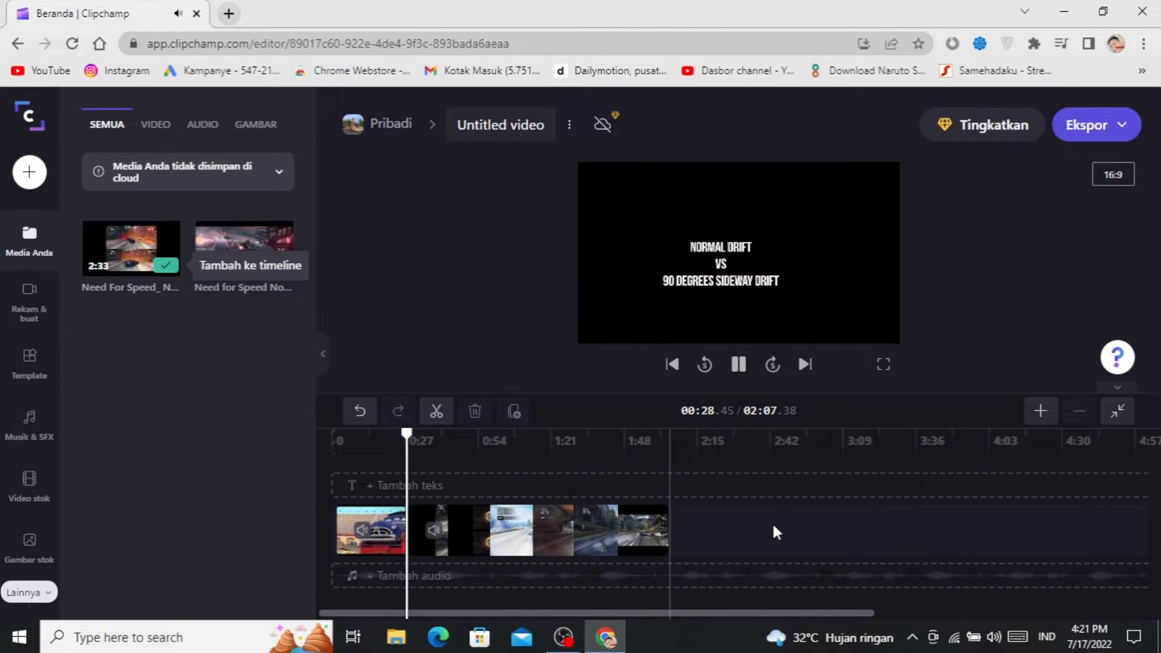
left_click(511, 546)
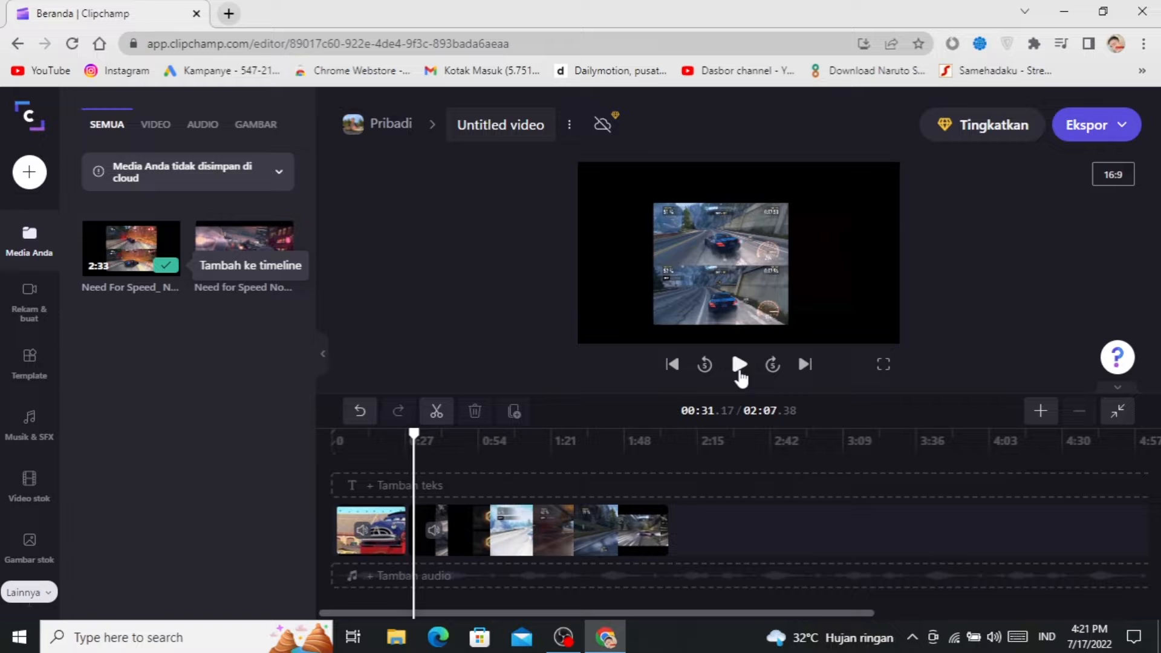
left_click(739, 370)
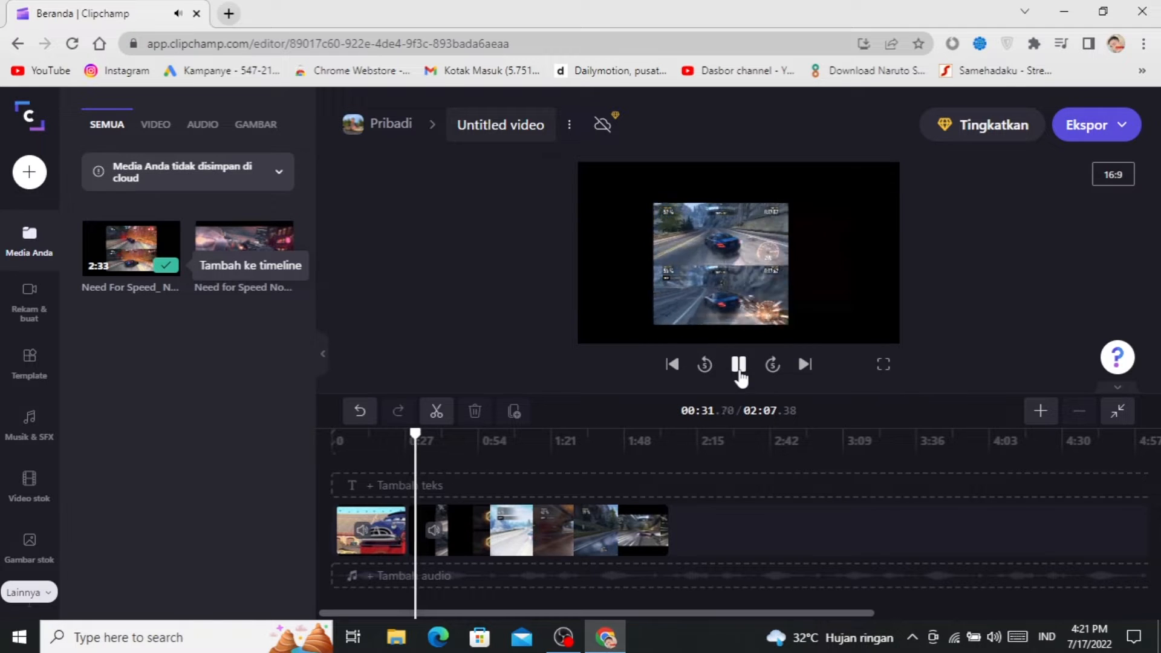
left_click(739, 370)
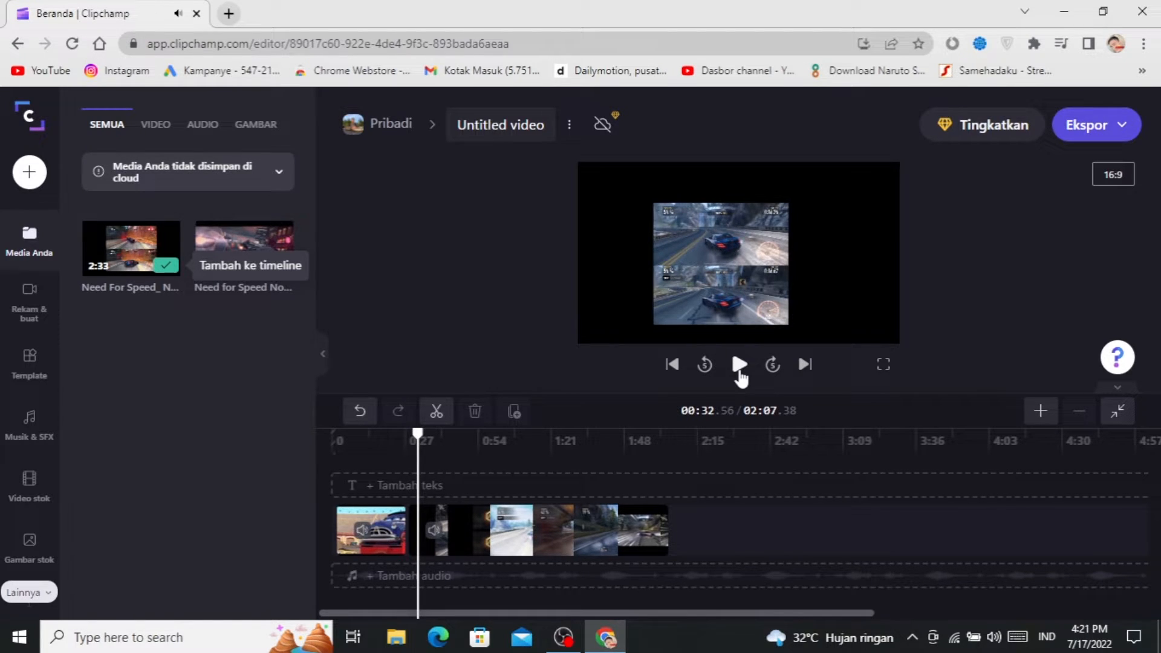
Enlarge the second timeline clip in the preview until it nearly fills the 16:9 frame, and reposition it near the centre.
left_click(752, 236)
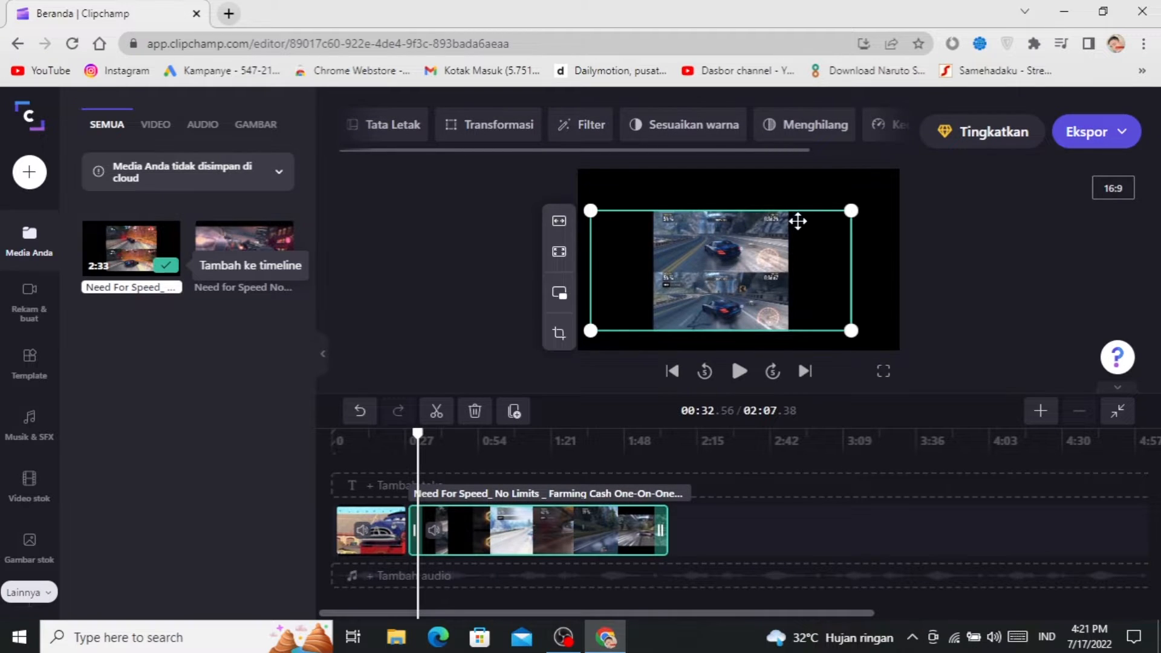
left_click_drag(765, 258, 753, 218)
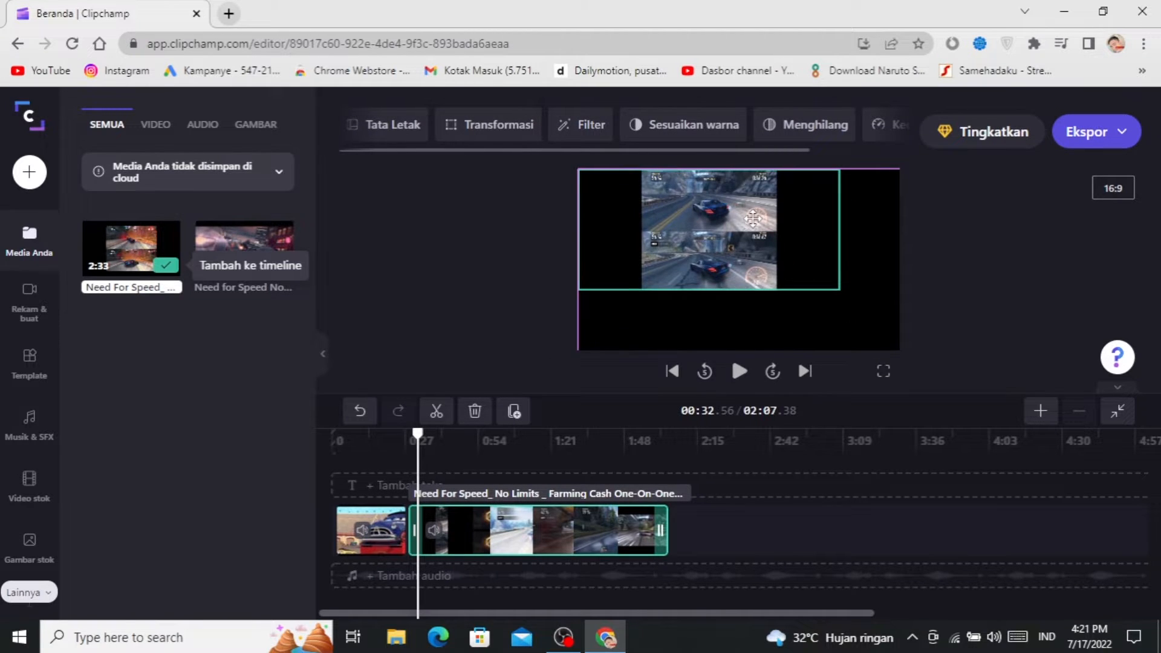
left_click_drag(837, 288, 866, 329)
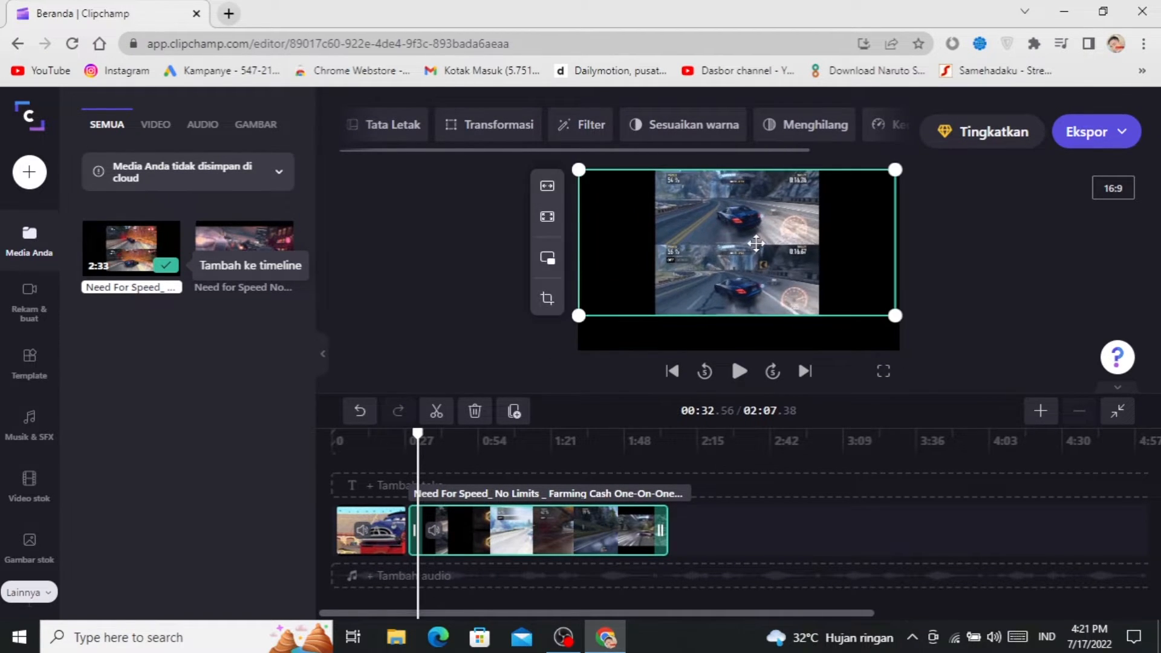
mouse_move(756, 243)
left_mouse_down()
mouse_move(751, 270)
mouse_move(745, 249)
left_mouse_up()
left_click(758, 509)
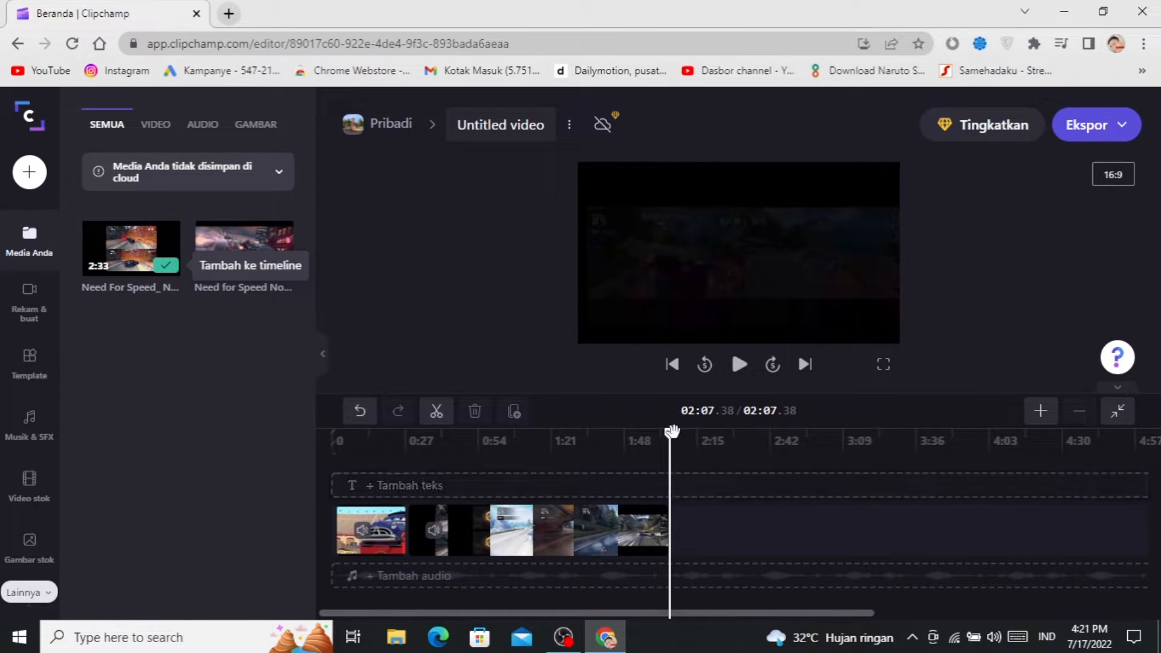
Browse the title styles and add the two-line Modern title to the text track from about 23 seconds.
left_click_drag(672, 431, 237, 457)
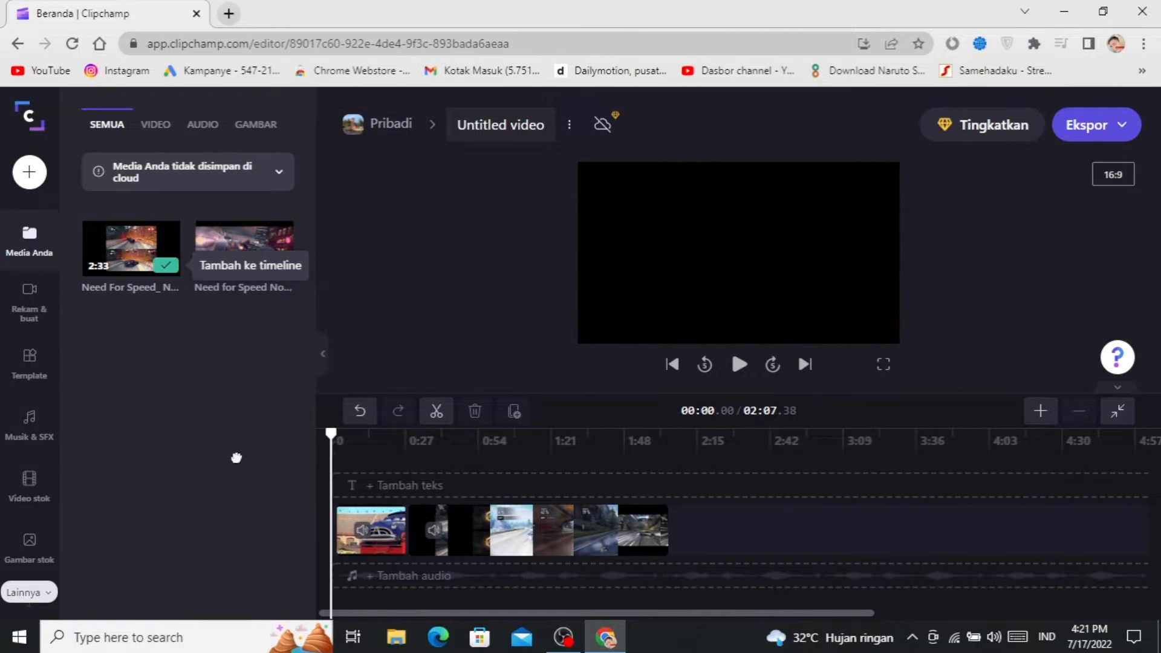
left_click(392, 485)
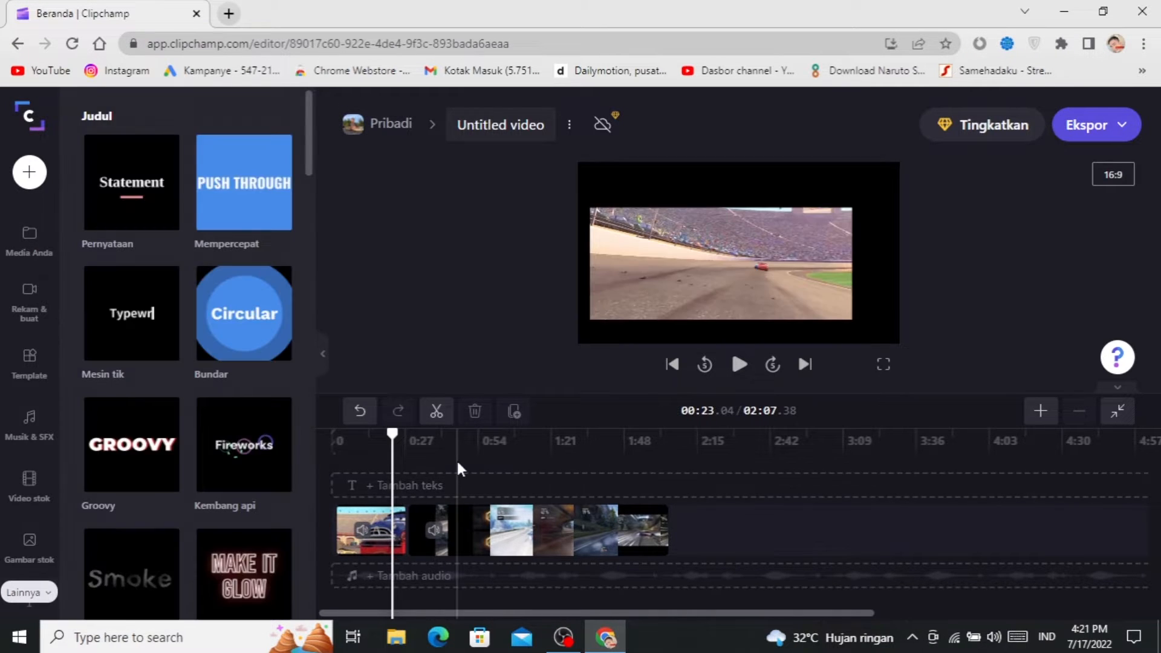
scroll(200, 226, "down", 5)
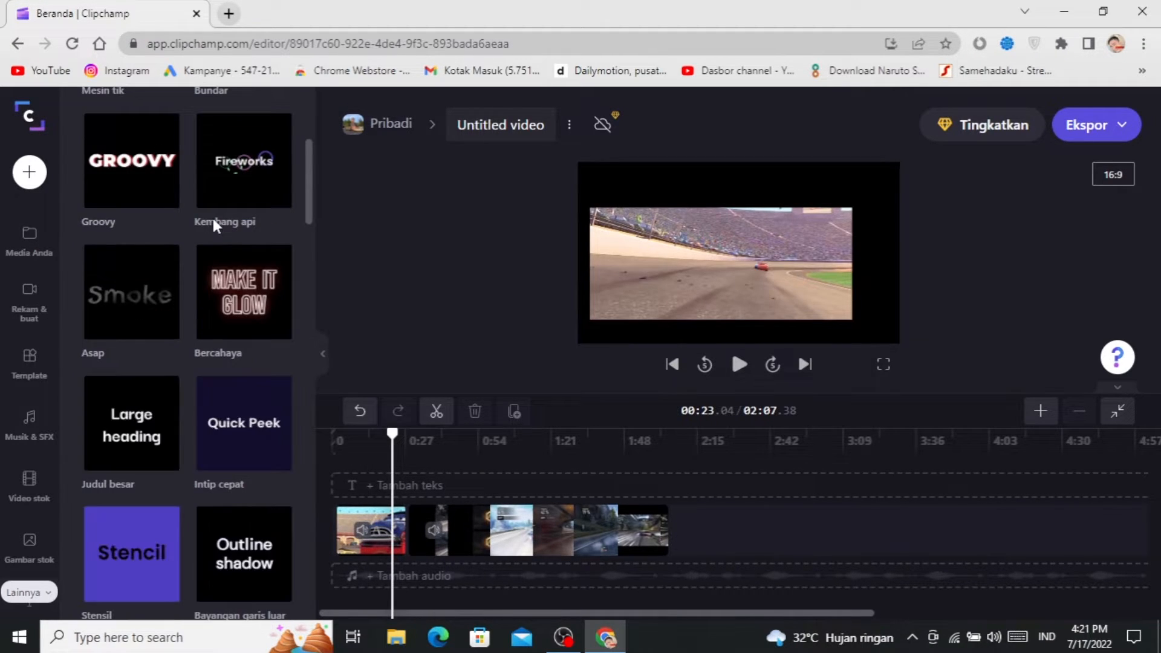
scroll(248, 381, "down", 5)
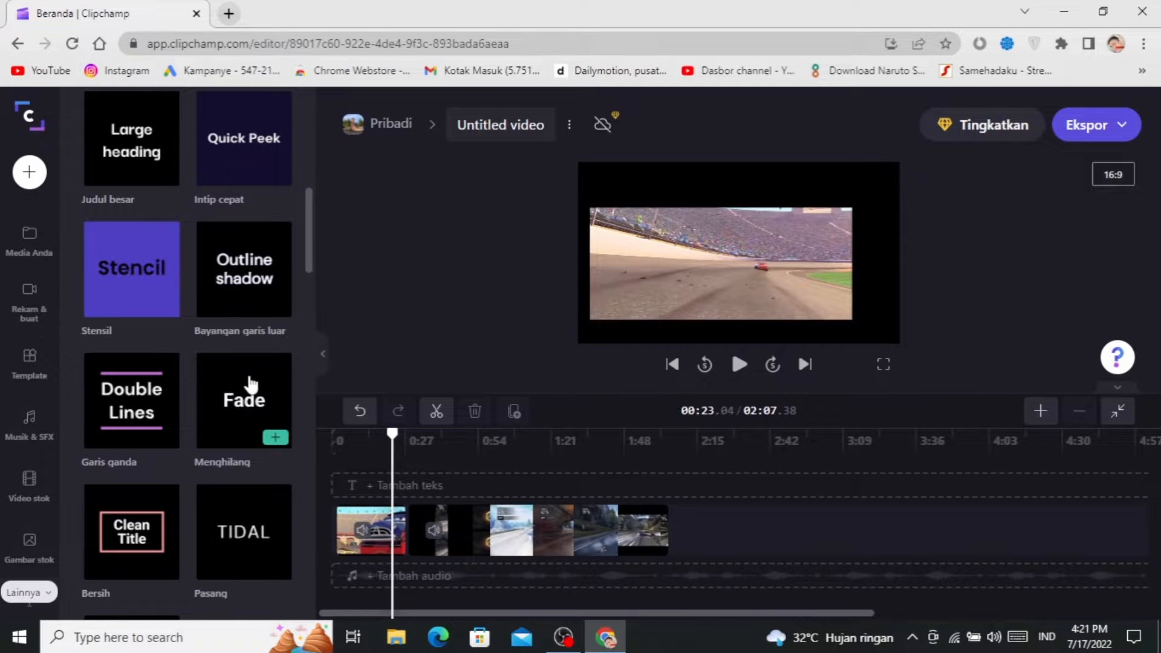
scroll(218, 423, "down", 5)
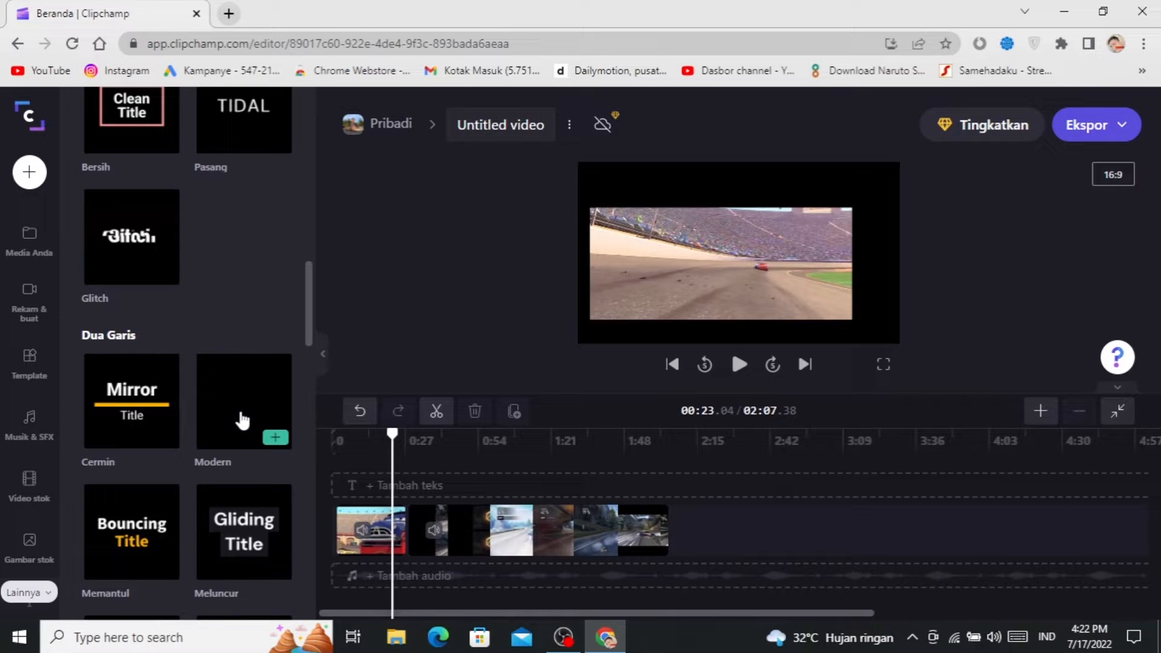
left_click(276, 438)
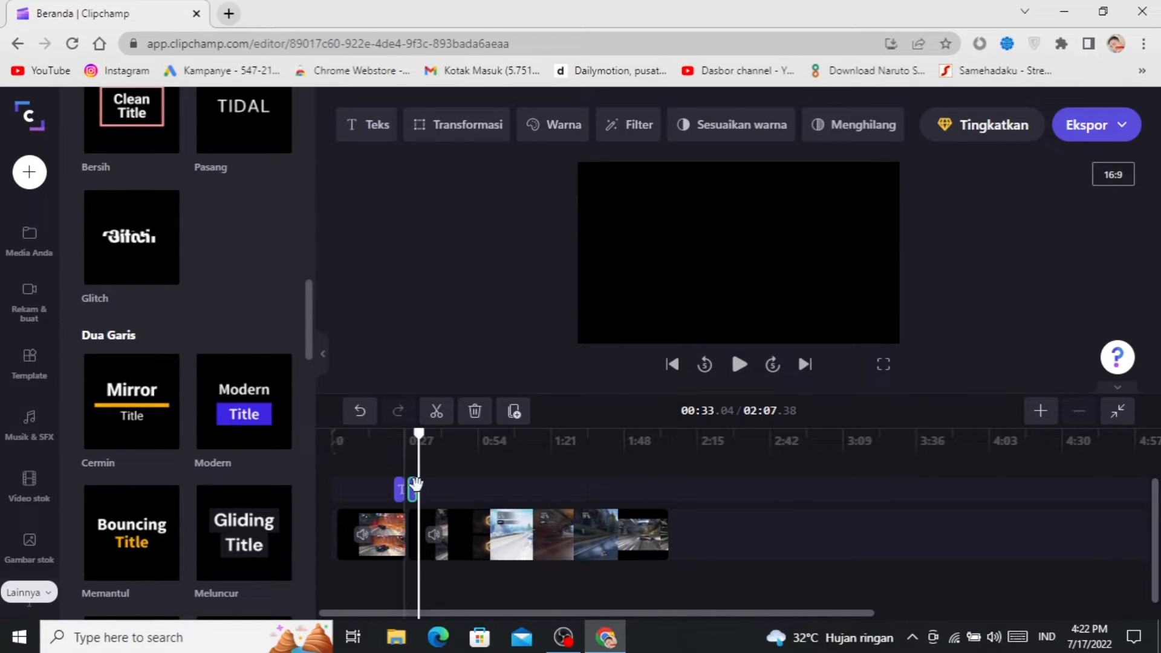
Replace the second title's placeholder text with "selamat datang" on the first line and "di gameplay ini" on the second.
left_click(1035, 411)
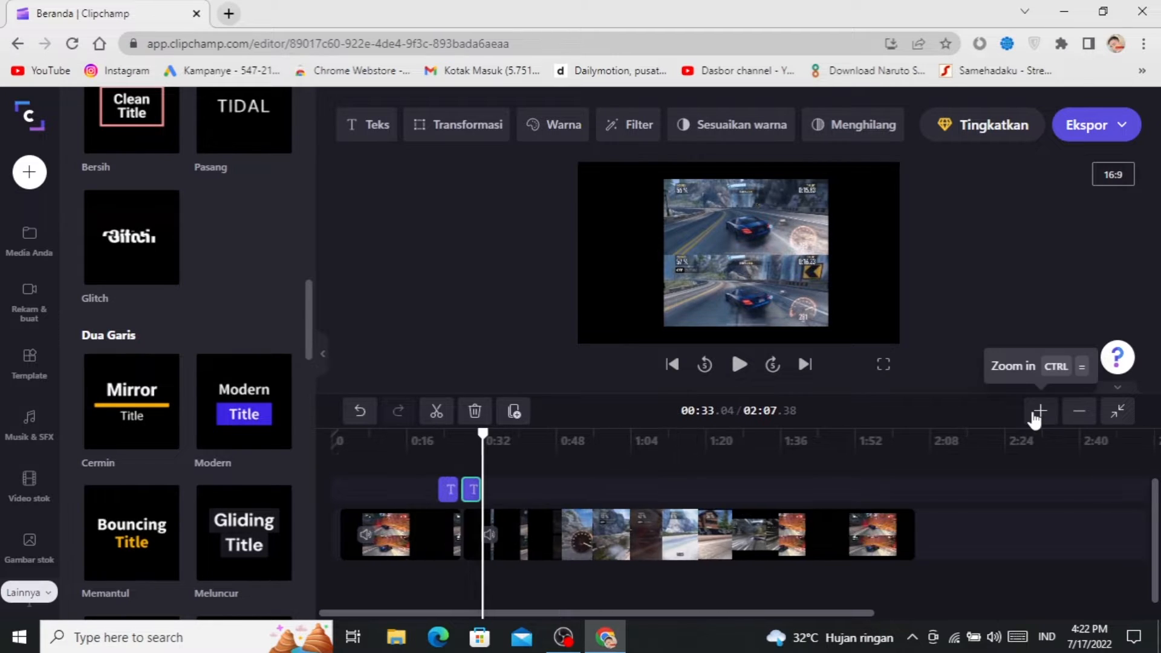
left_click(1039, 414)
left_click(1040, 415)
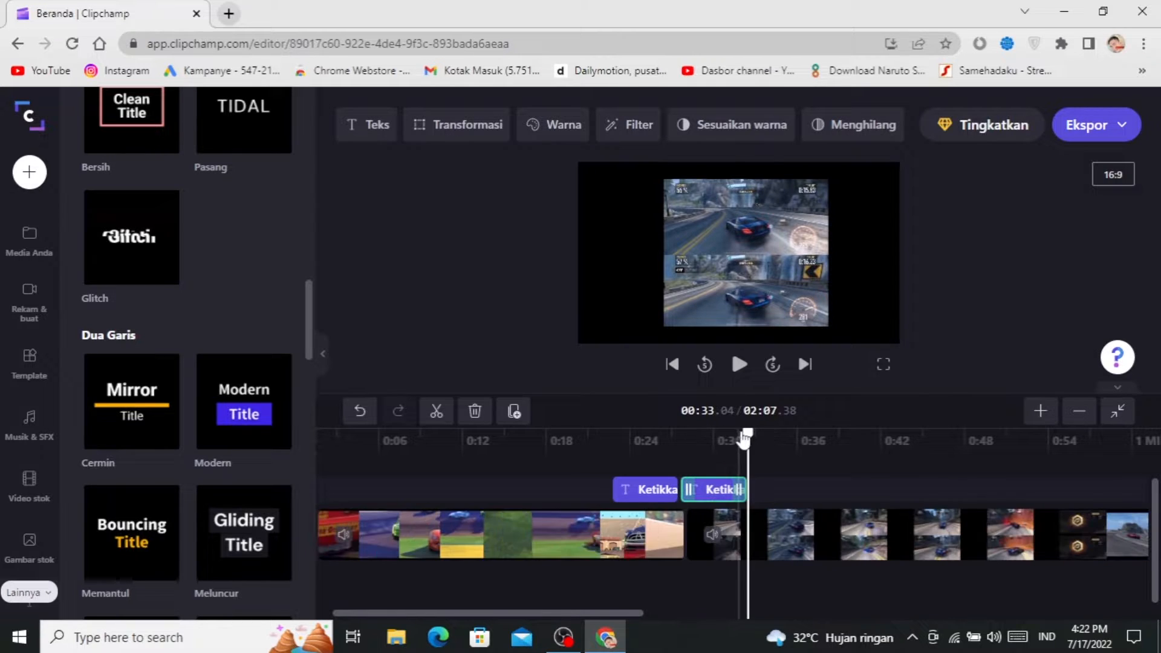
left_click(714, 442)
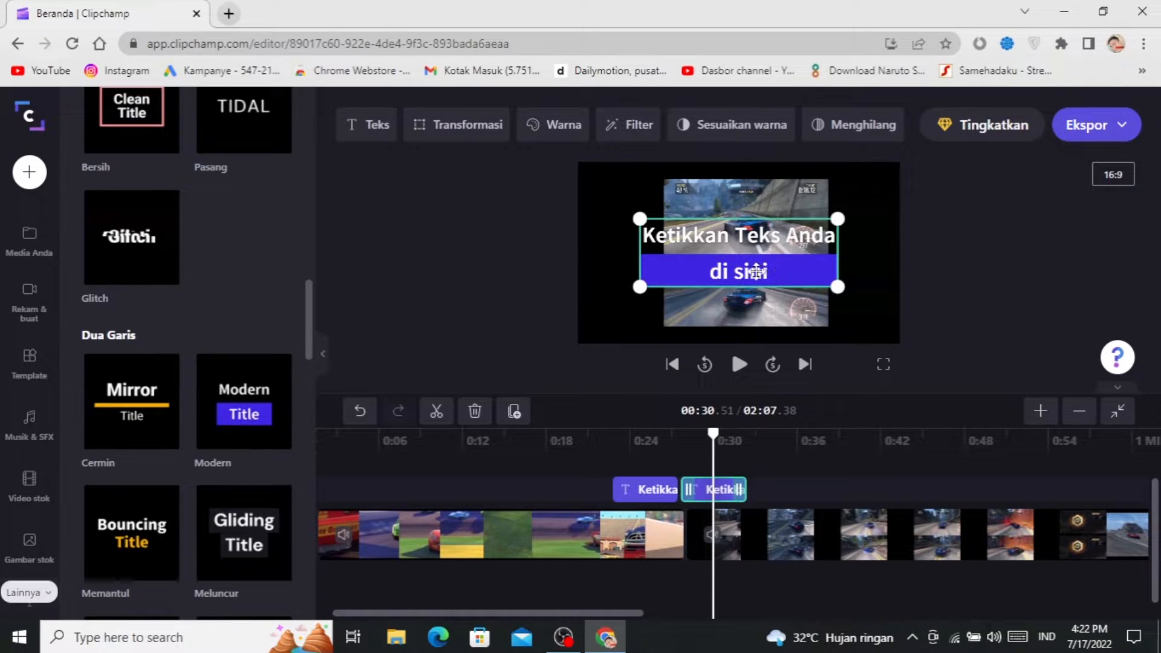
left_click(375, 136)
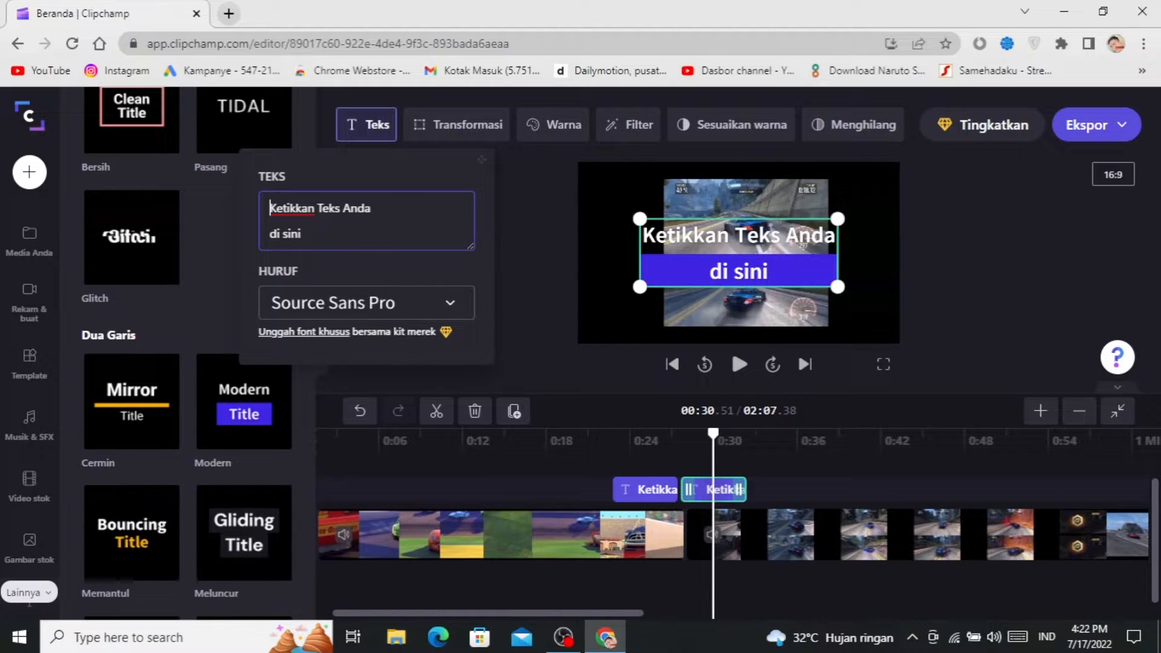
left_click(367, 243)
key("BackSpace")
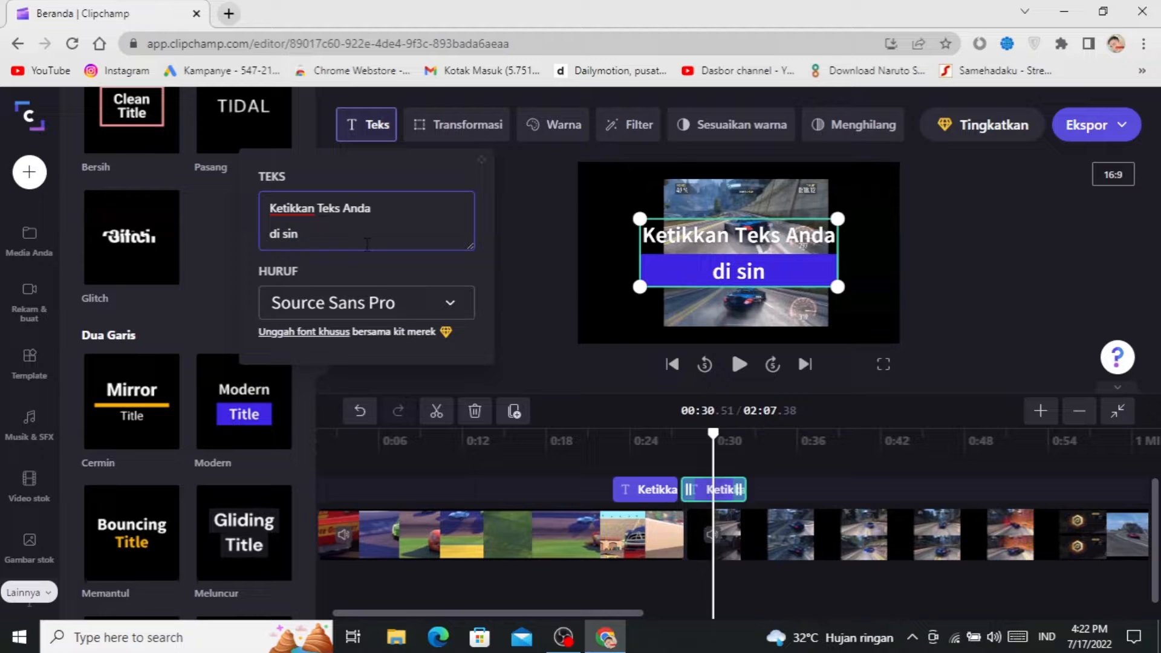
key("ctrl+a")
key("BackSpace")
type("selamat datang di gameplay ini")
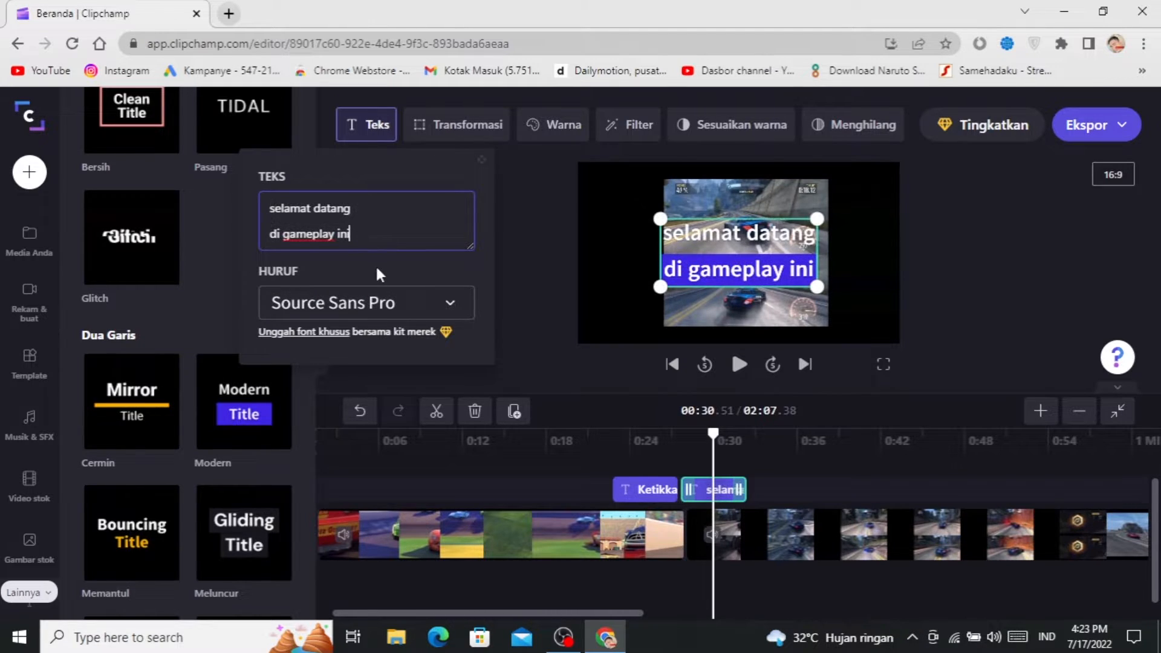
Set the font of the "selamat datang di gameplay ini" title to Krona One and deselect it.
left_click(414, 314)
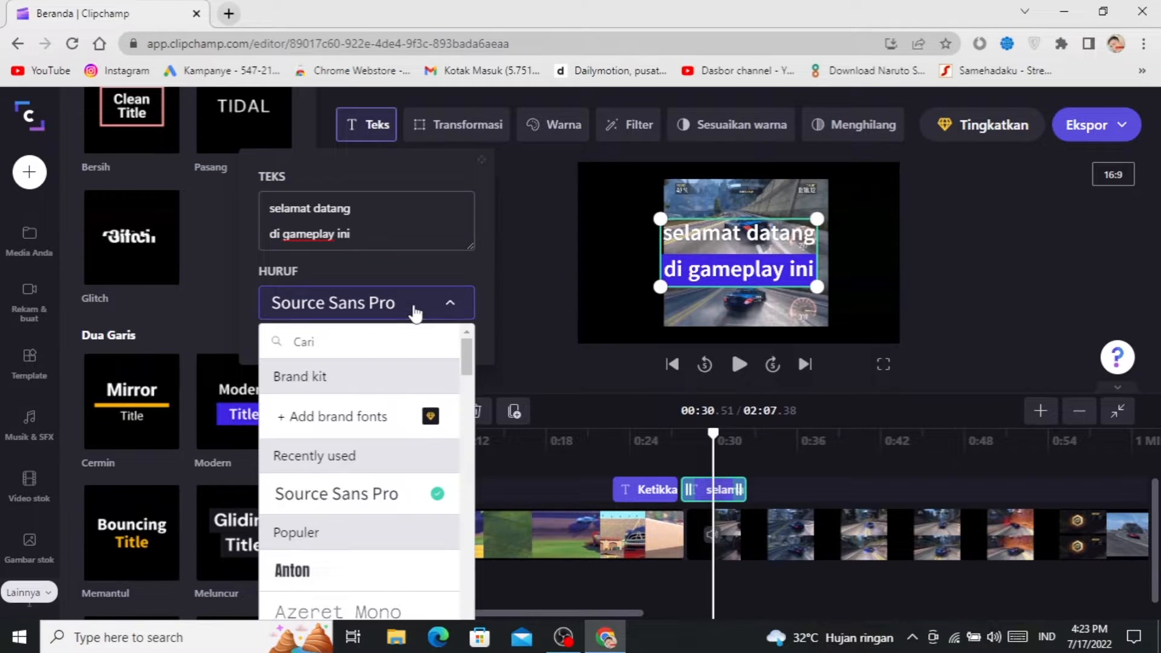
scroll(363, 454, "down", 5)
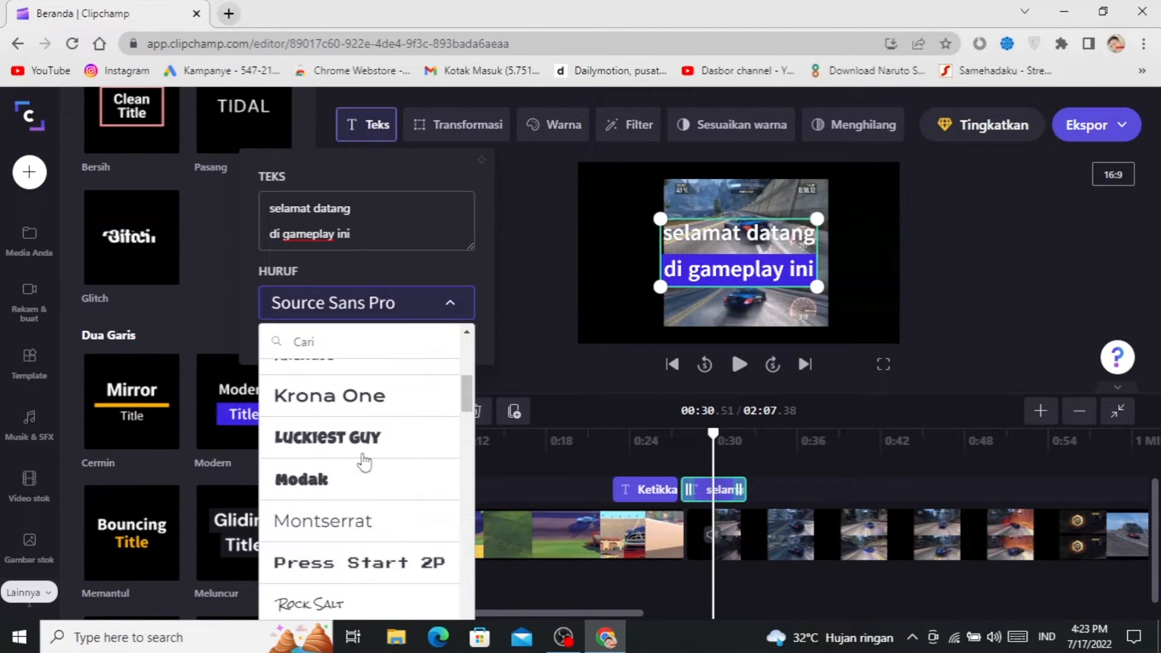
scroll(345, 473, "down", 5)
scroll(333, 474, "up", 3)
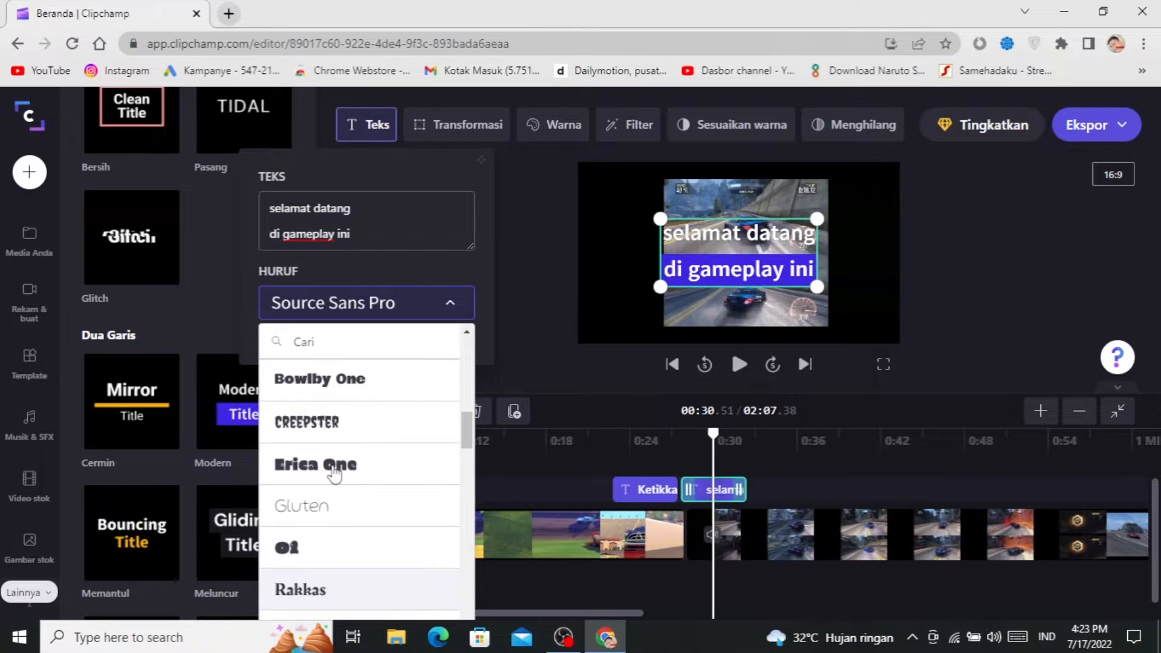
scroll(334, 475, "up", 5)
left_click(337, 396)
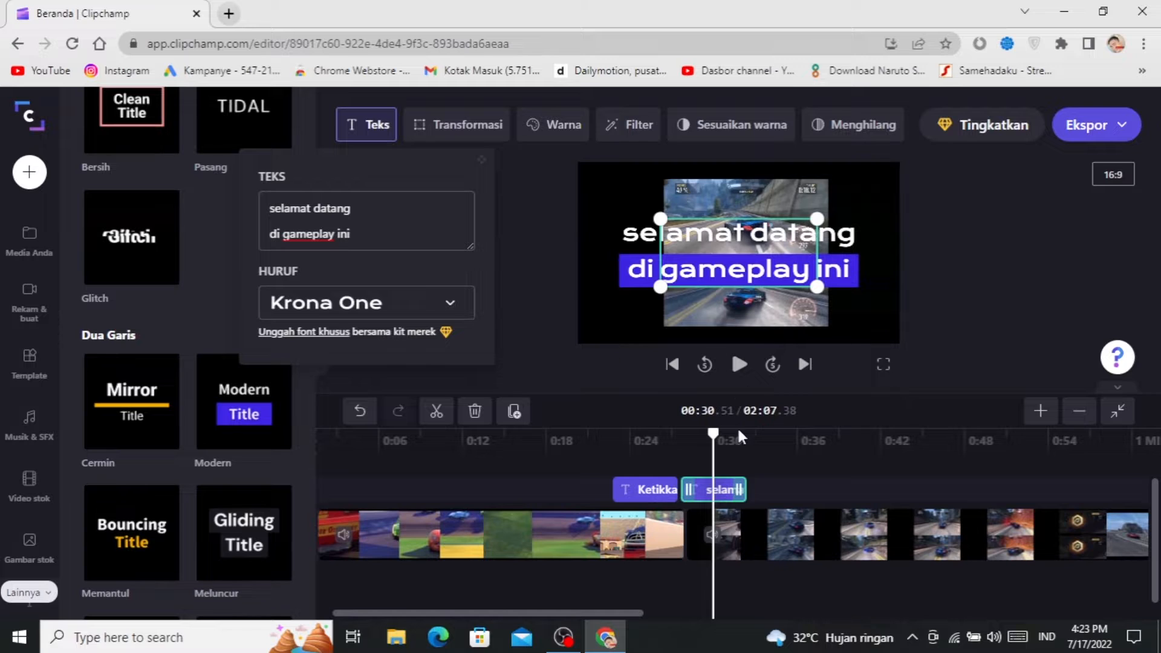
left_click(778, 488)
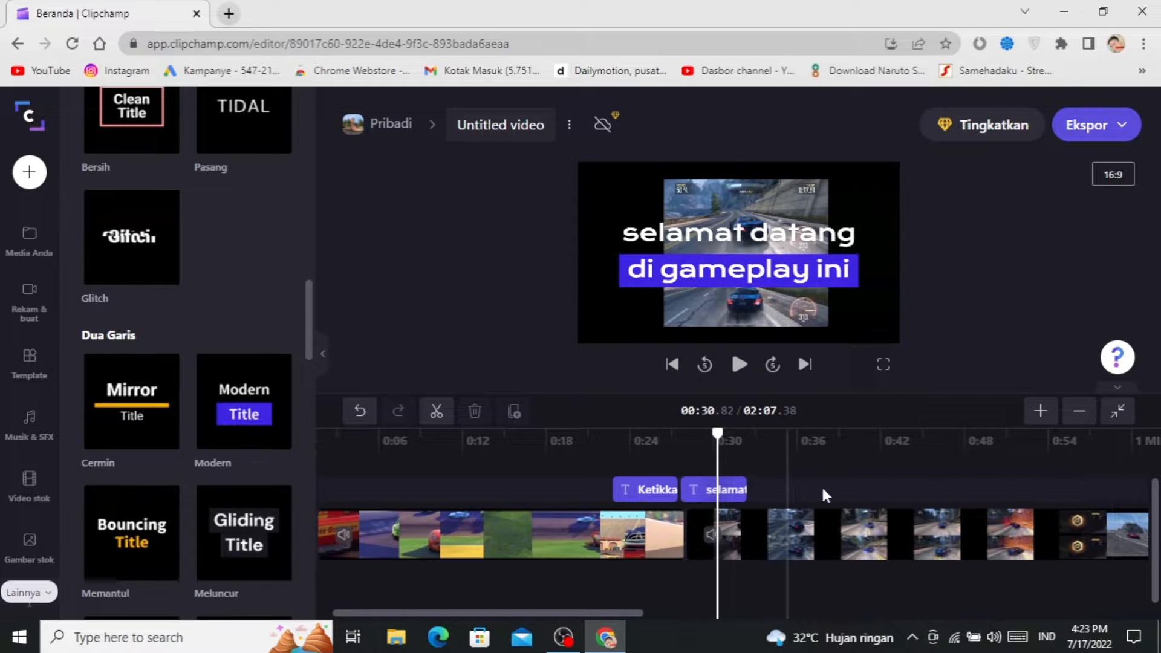
left_click(425, 535)
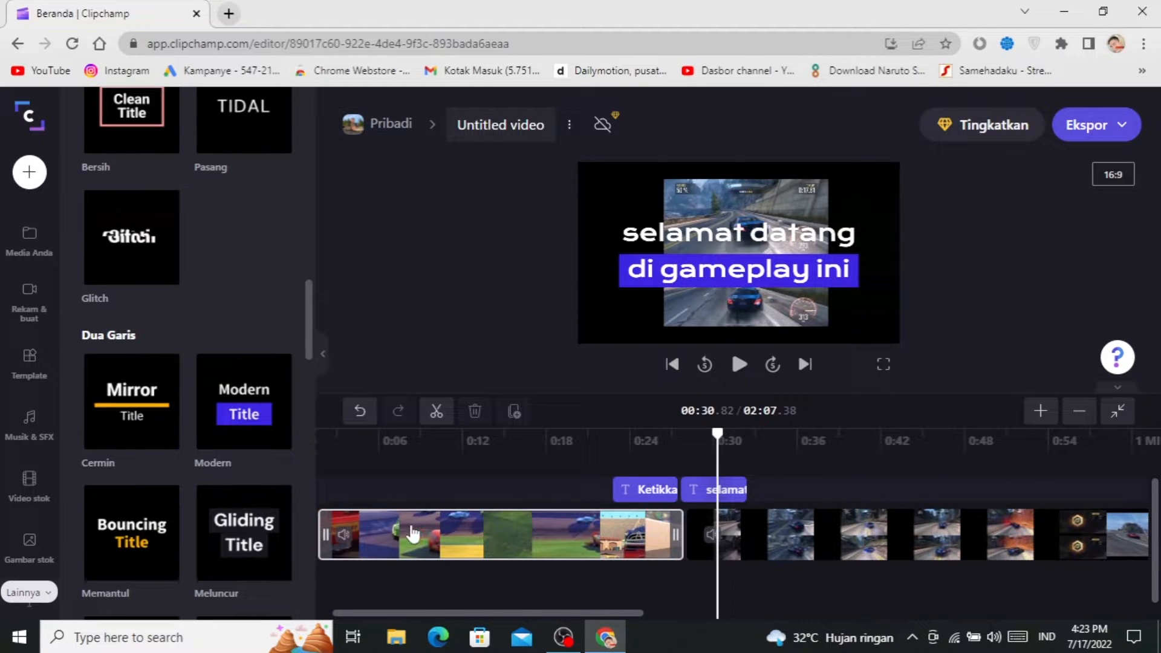
left_click(804, 527)
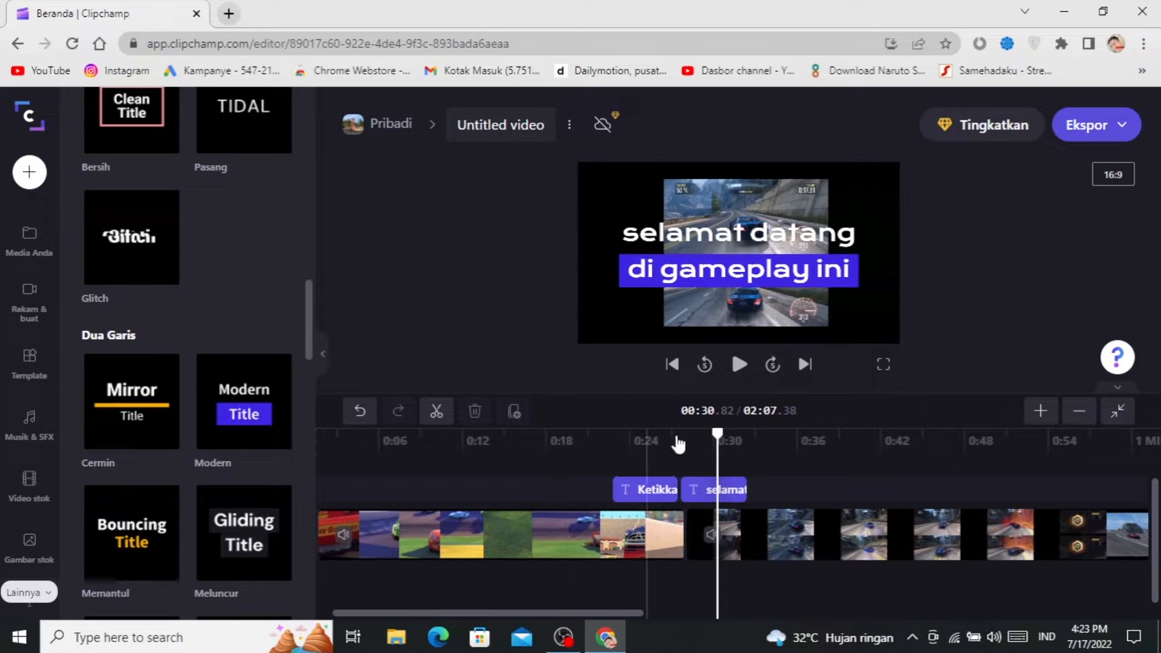
Add the 1:06 Need for Speed No Limits trailer at the timeline start and place its track between the titles and main video.
left_click_drag(630, 425, 306, 422)
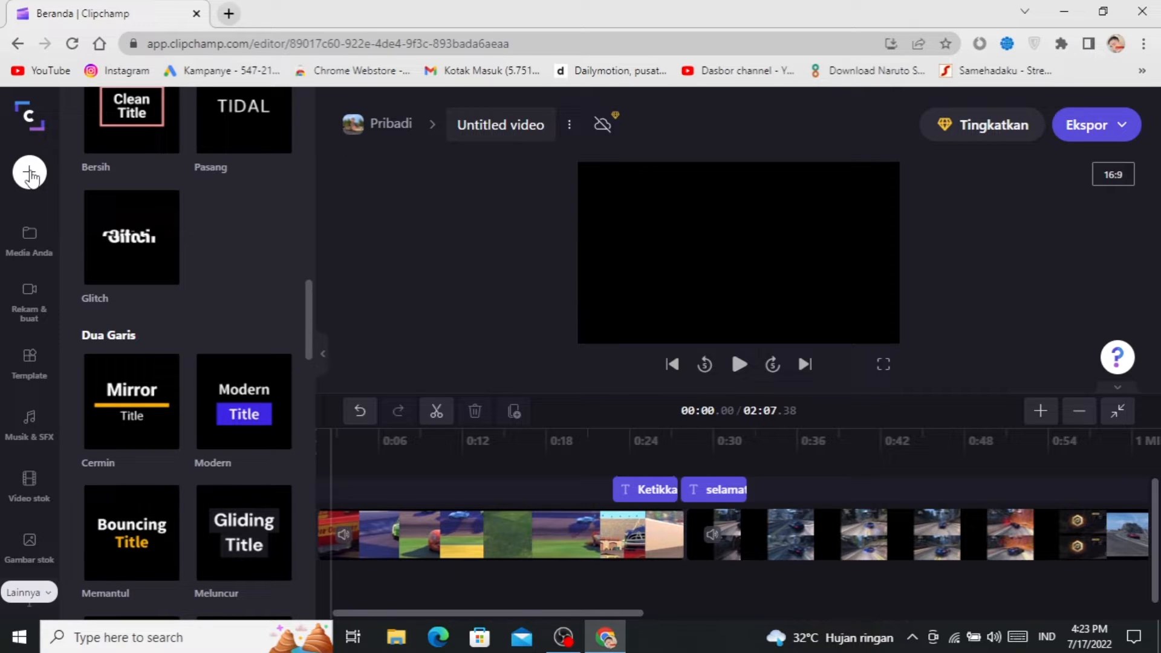
left_click(30, 251)
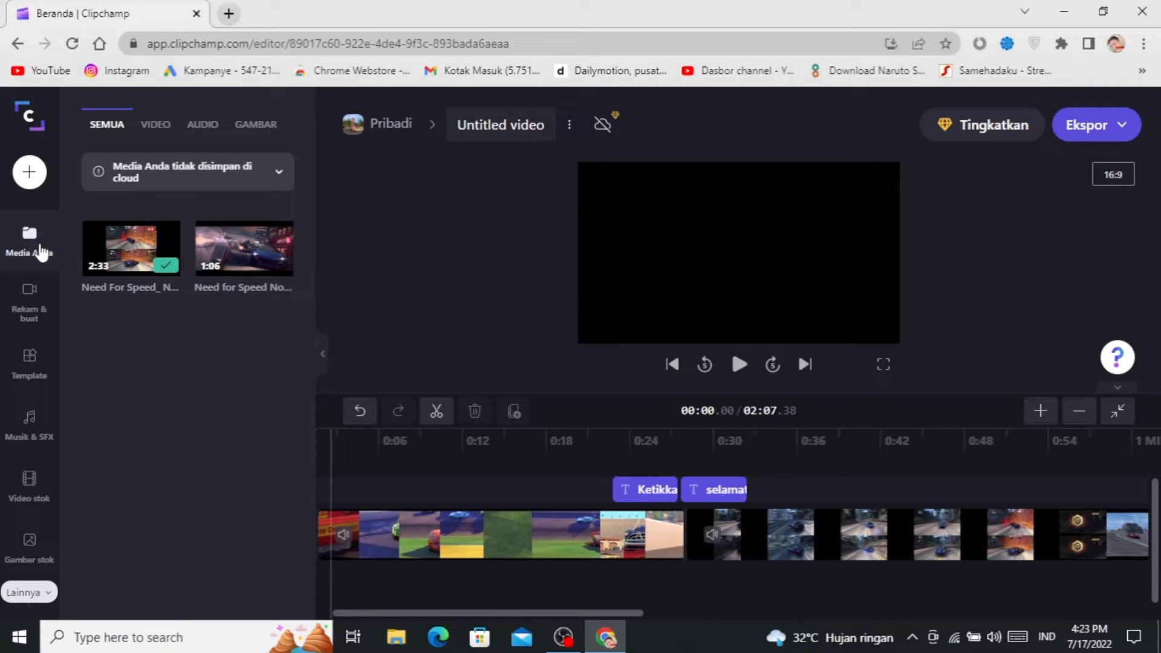
mouse_move(208, 262)
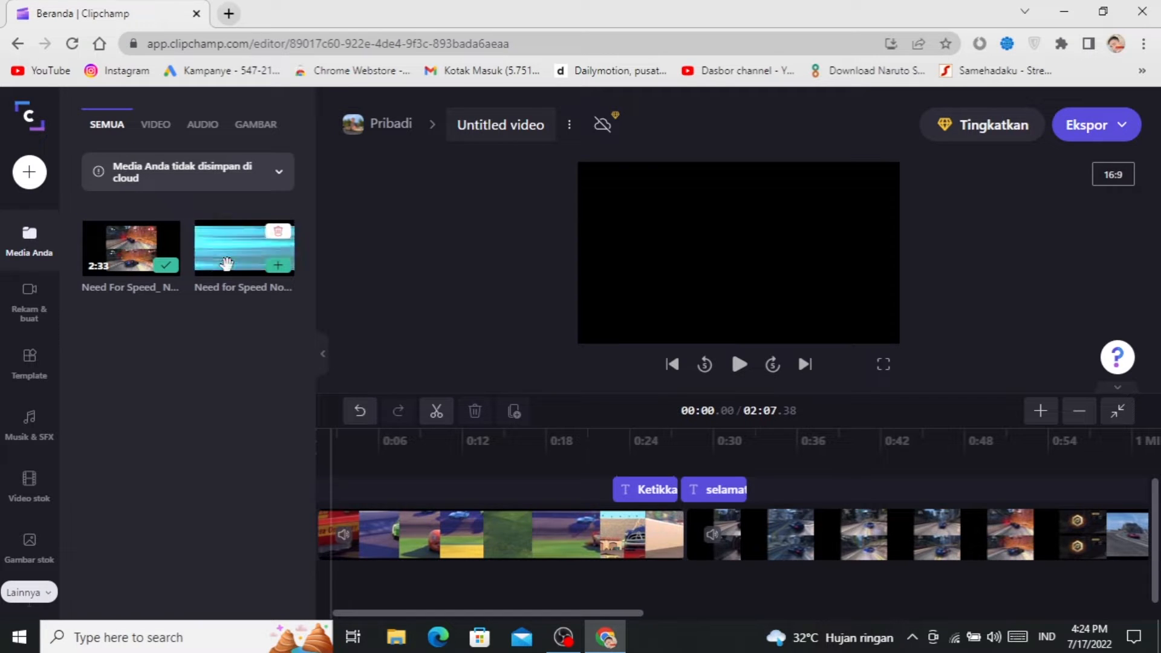
left_click(277, 265)
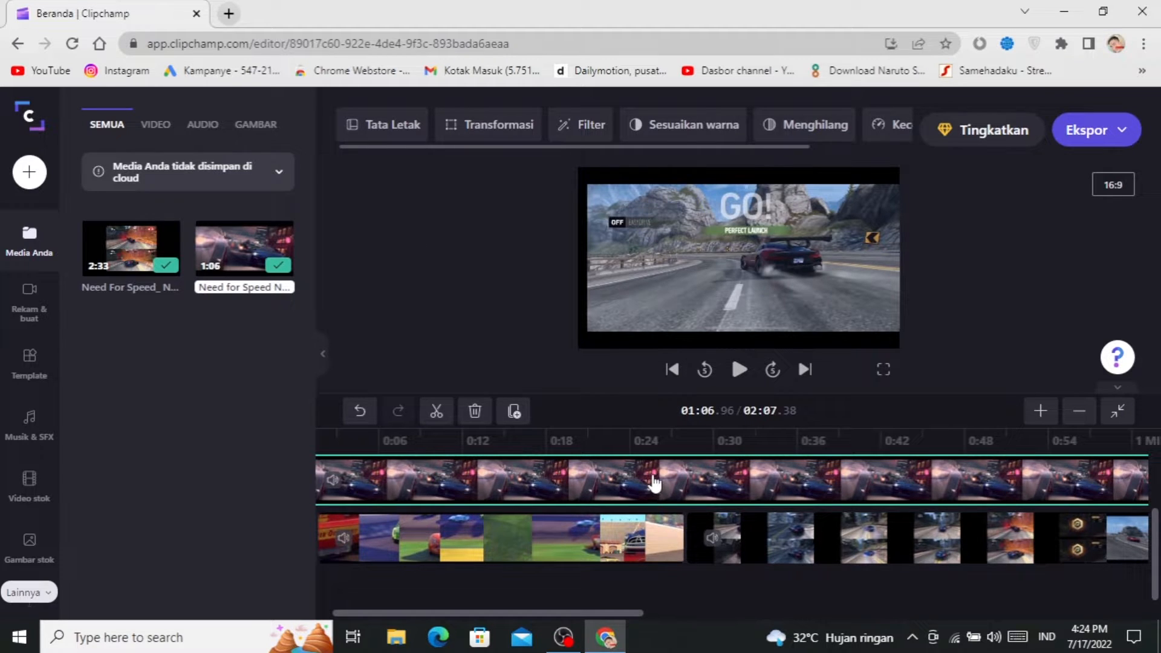
left_click_drag(654, 484, 647, 532)
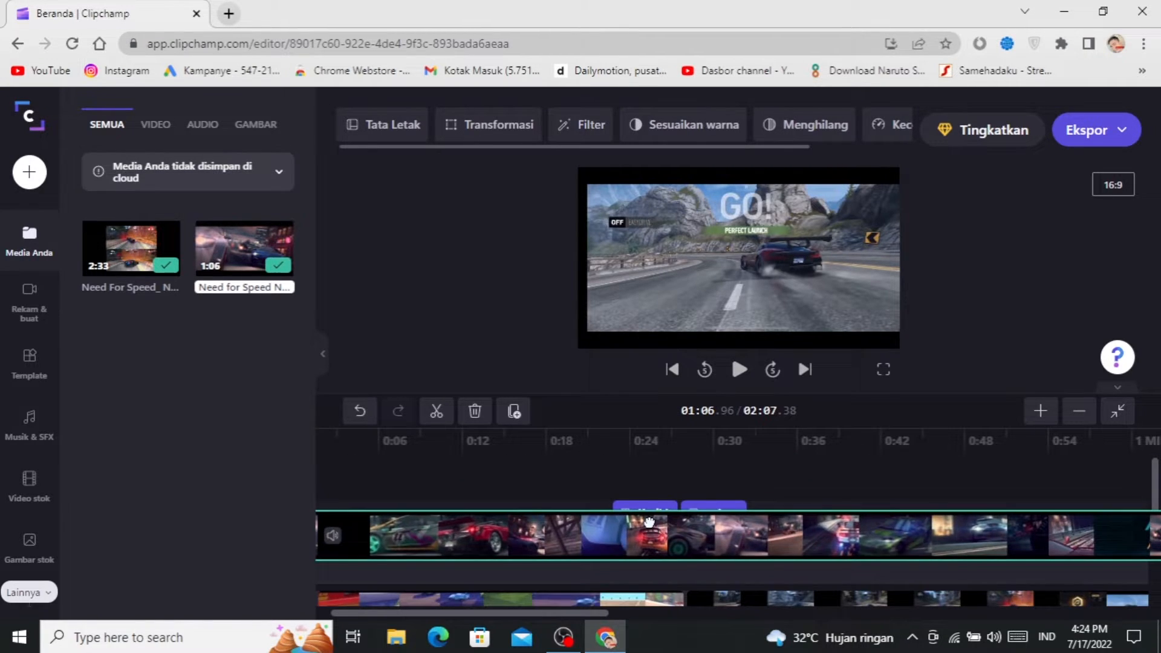
Trim the beginning of the trailer clip so that it starts at about 18 seconds on the timeline.
scroll(872, 513, "down", 1)
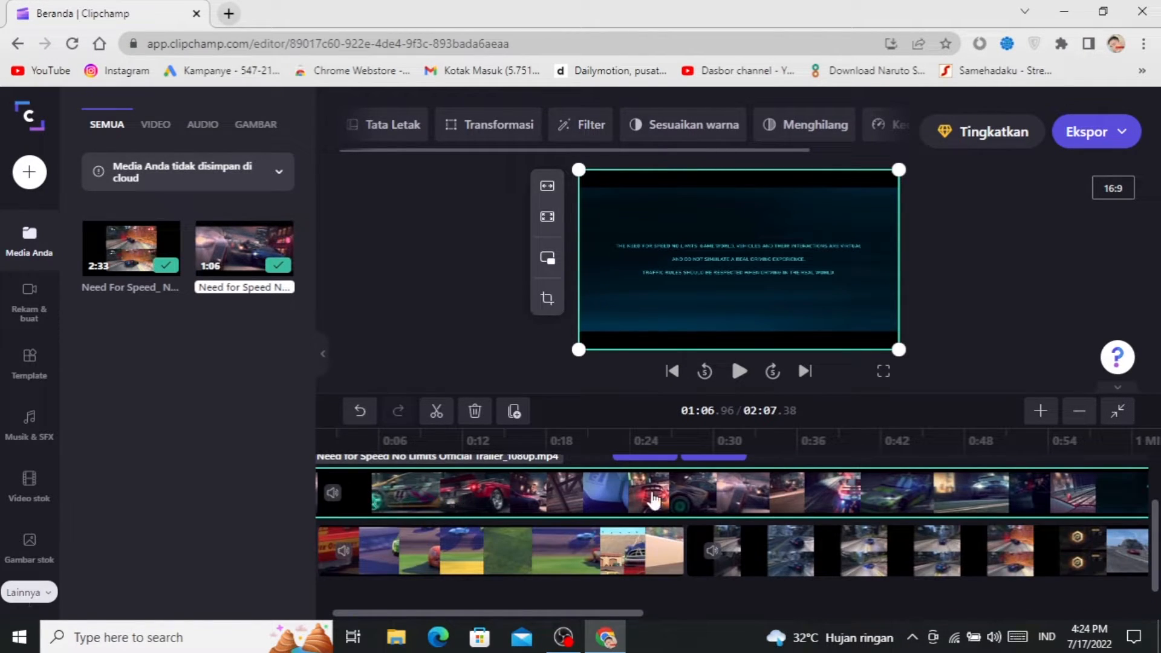
left_click_drag(615, 611, 565, 613)
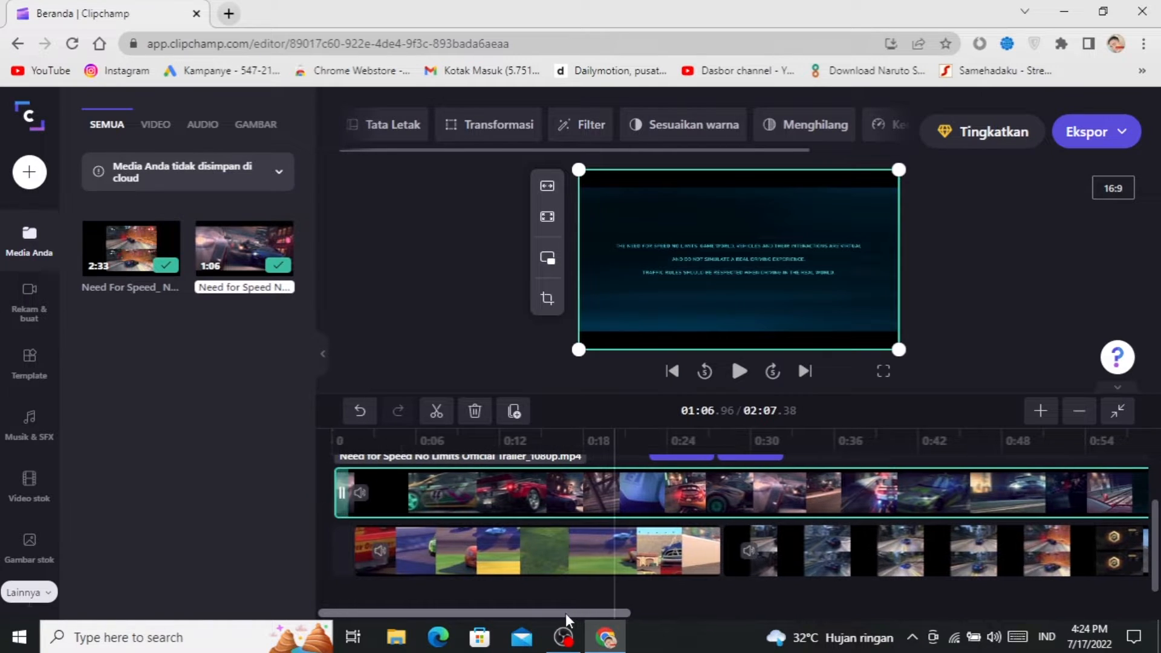
left_click(411, 555)
left_click_drag(336, 514, 573, 518)
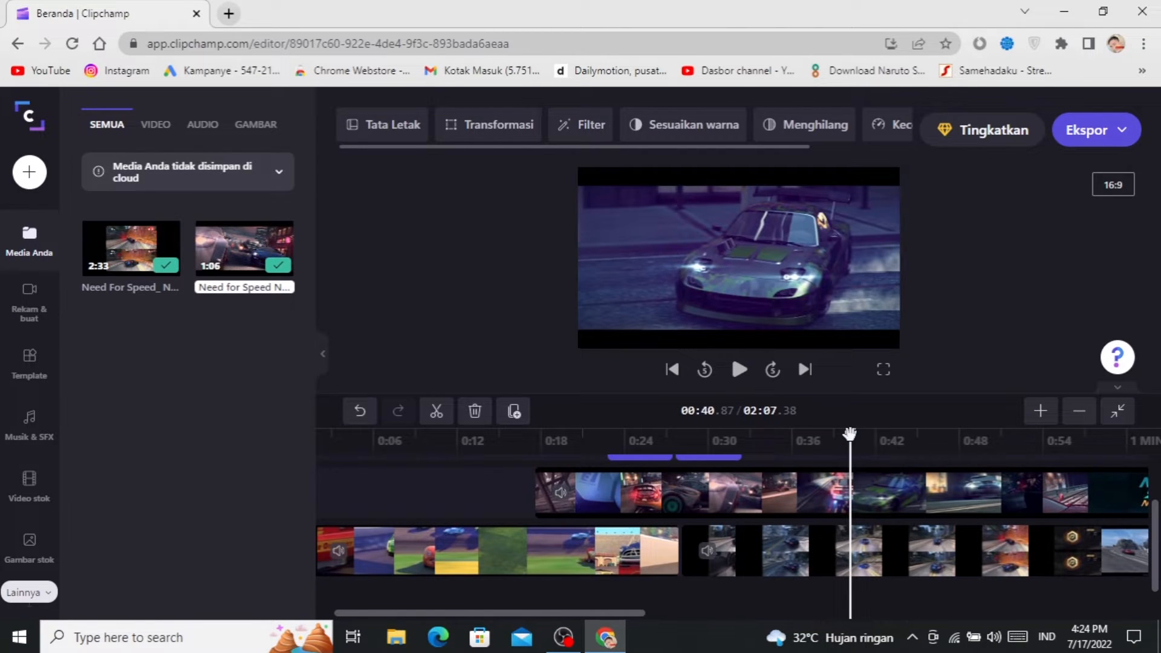
Split the trailer clip at about 40.87 seconds and delete the part after the cut.
left_click(850, 433)
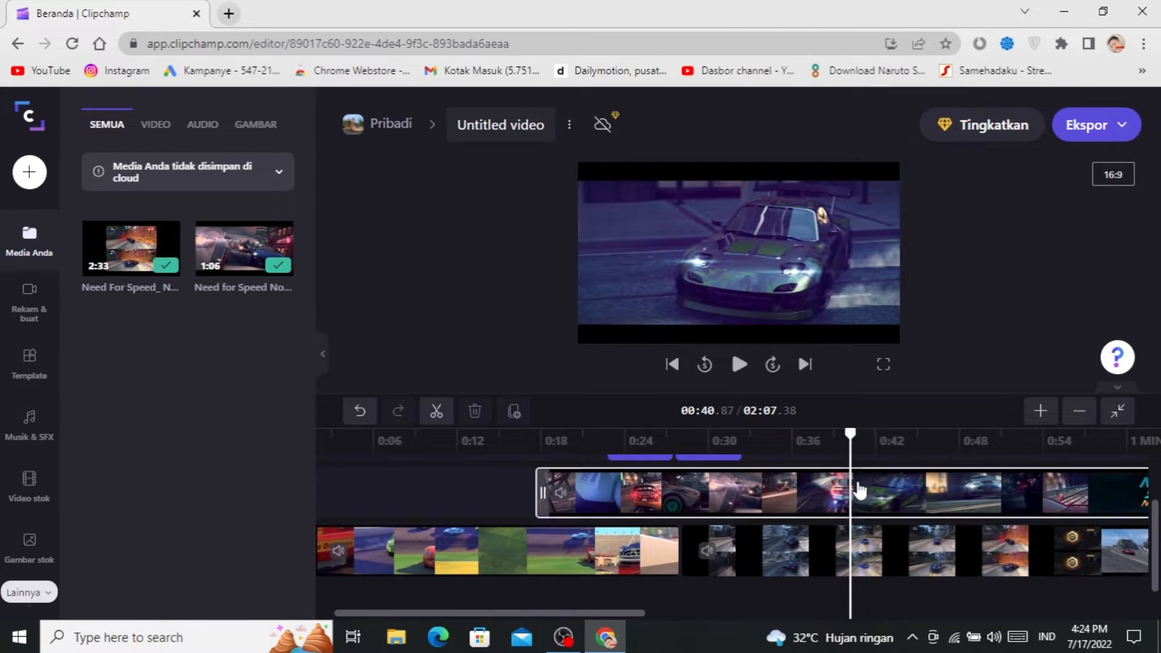
left_click(862, 502)
left_click(436, 411)
left_click(877, 493)
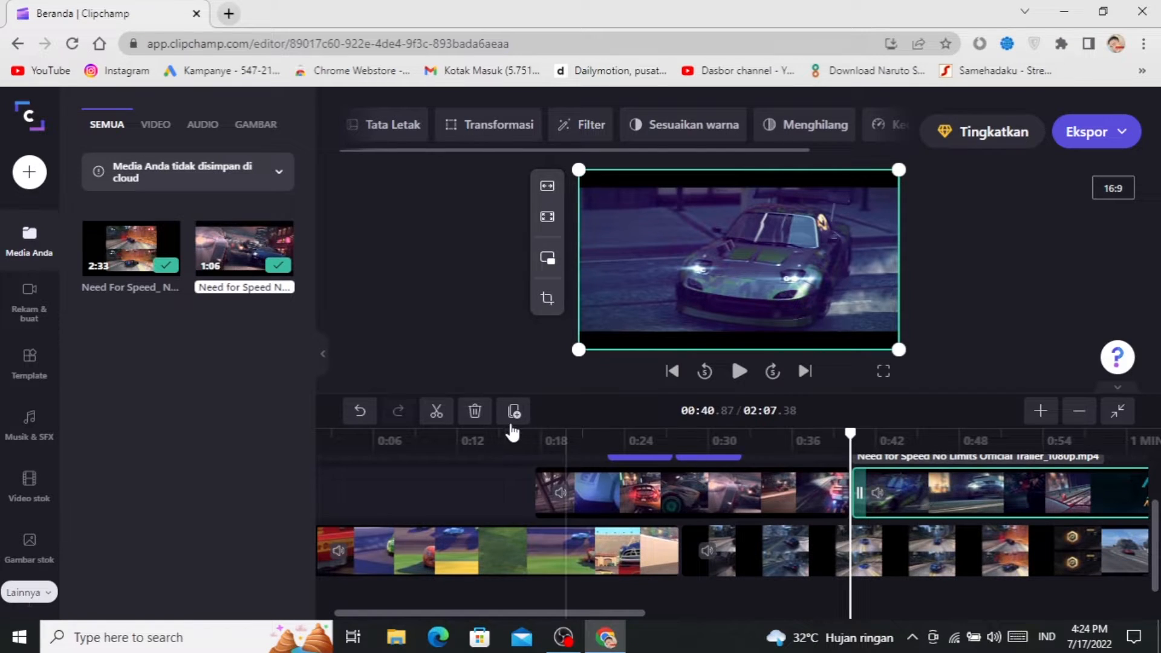
left_click(477, 416)
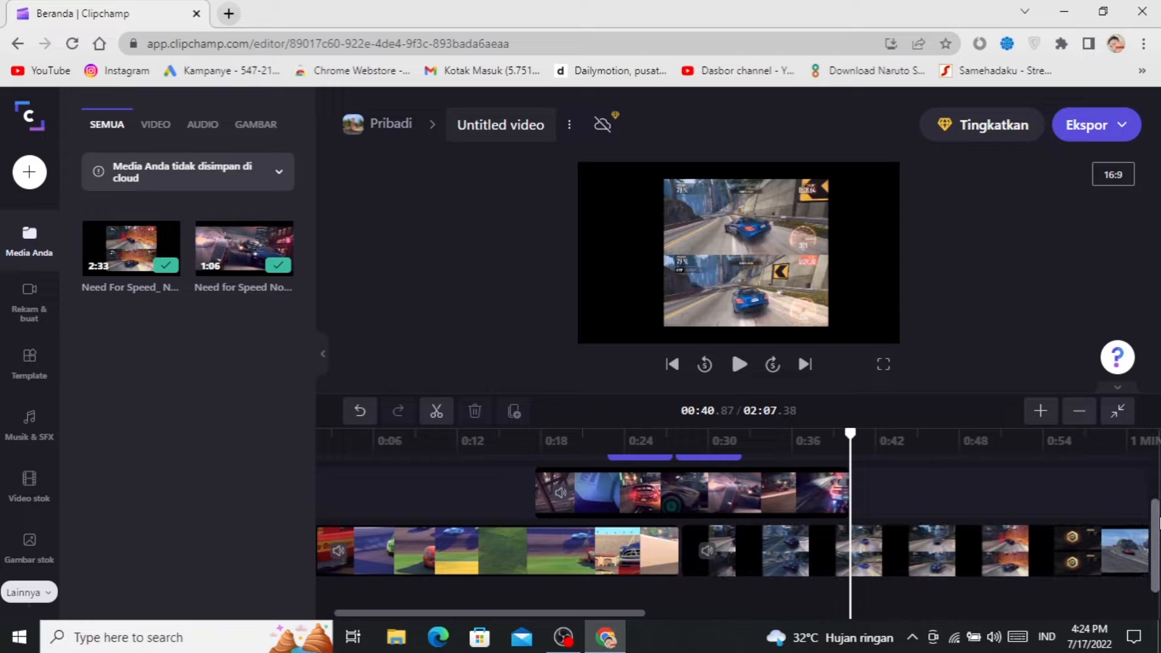
mouse_move(1158, 524)
left_mouse_down()
mouse_move(1158, 480)
mouse_move(1159, 535)
left_mouse_up()
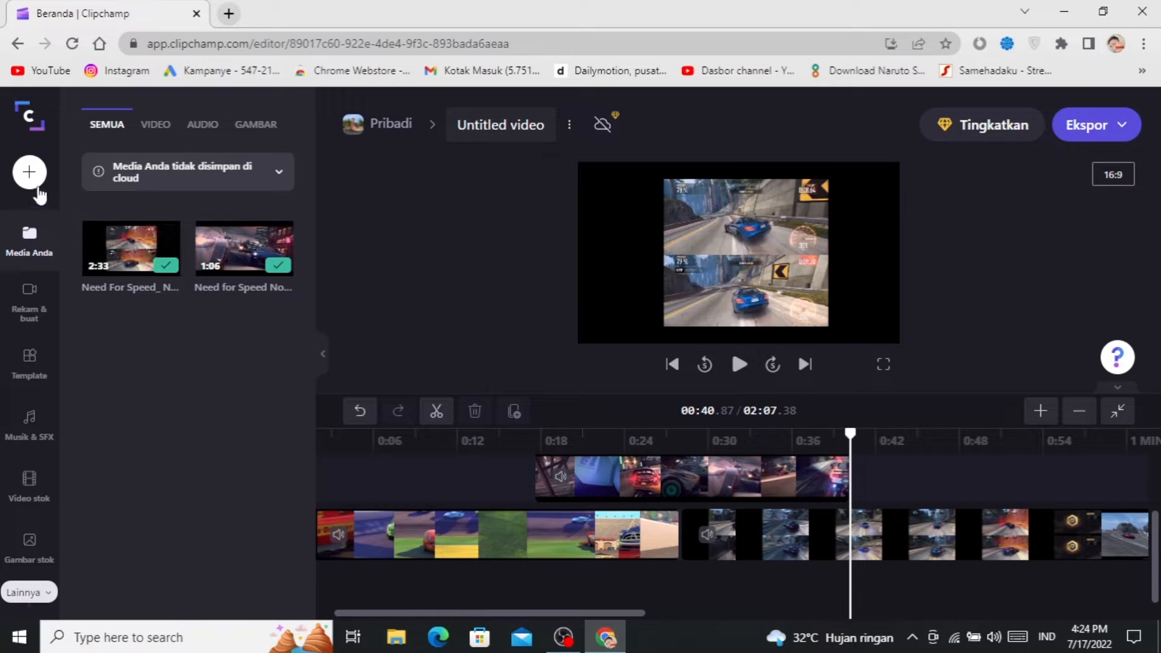
Import the Follow Me MP3 from drive D and place it on a new track below the main video at the timeline start.
left_click(29, 174)
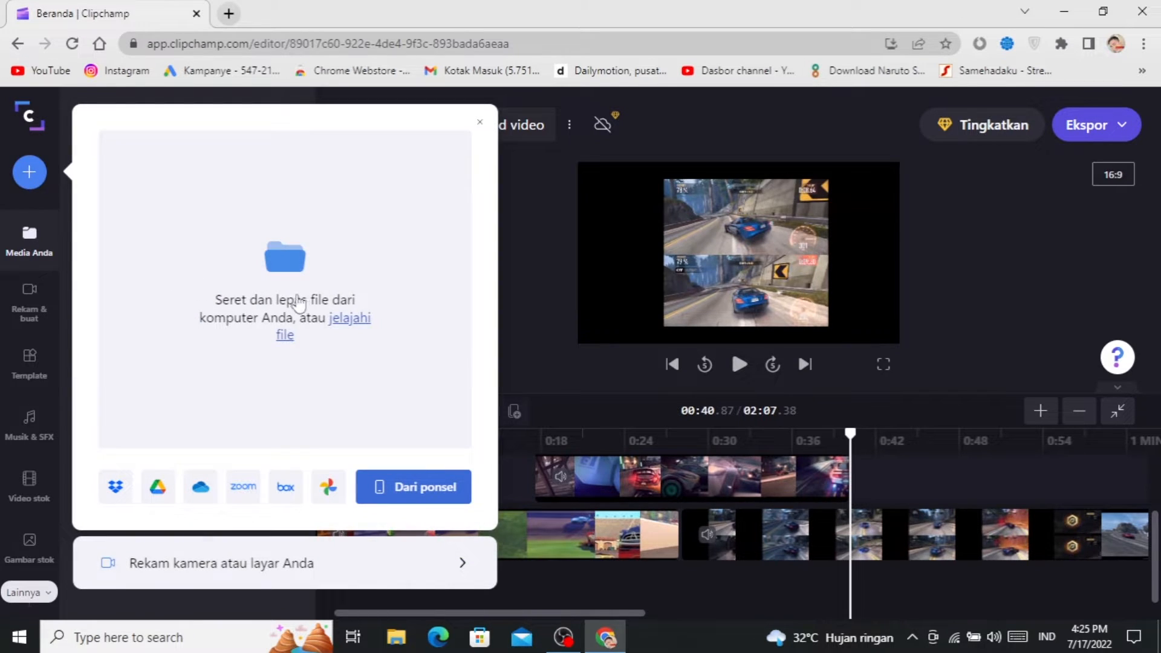
left_click(311, 279)
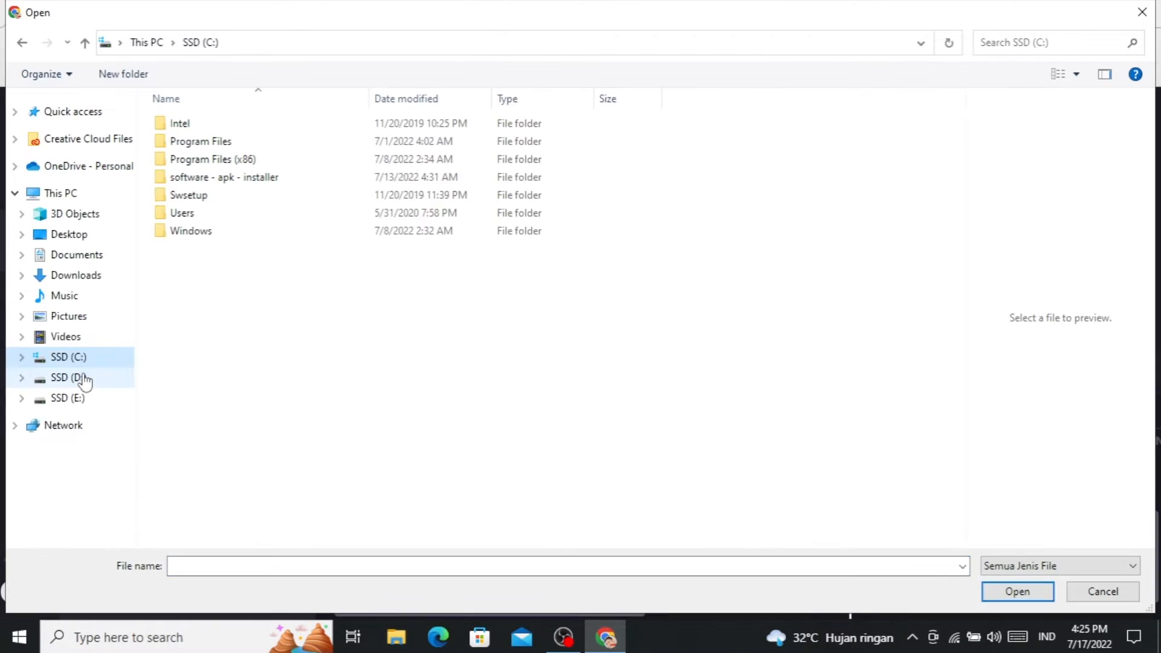
left_click(73, 378)
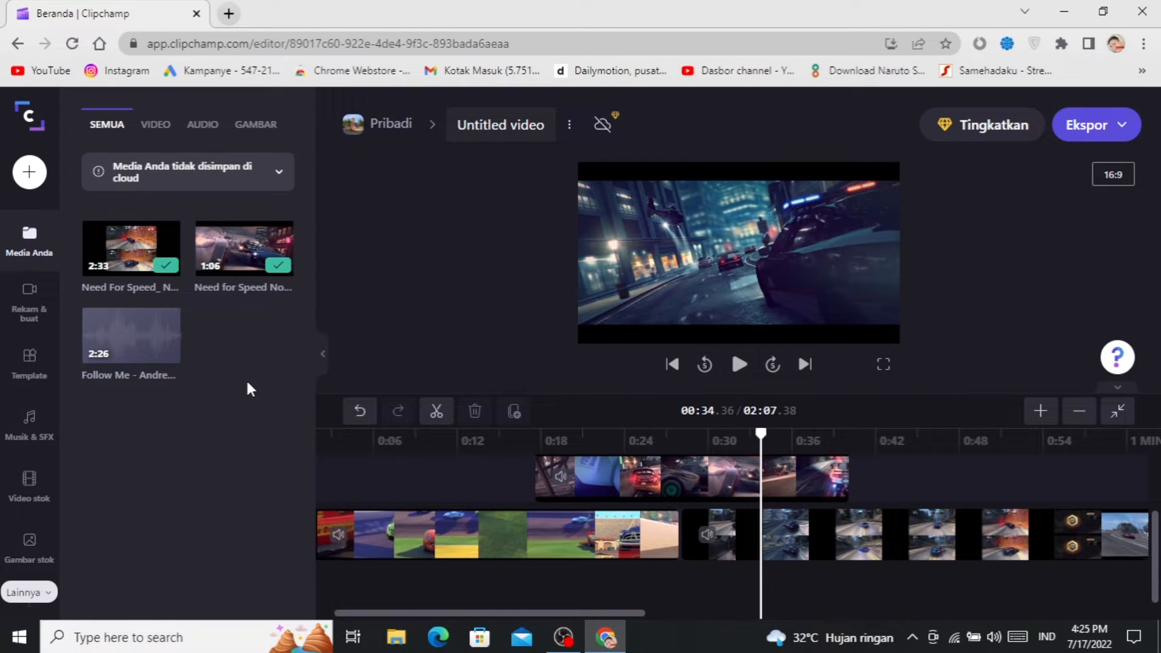
mouse_move(141, 334)
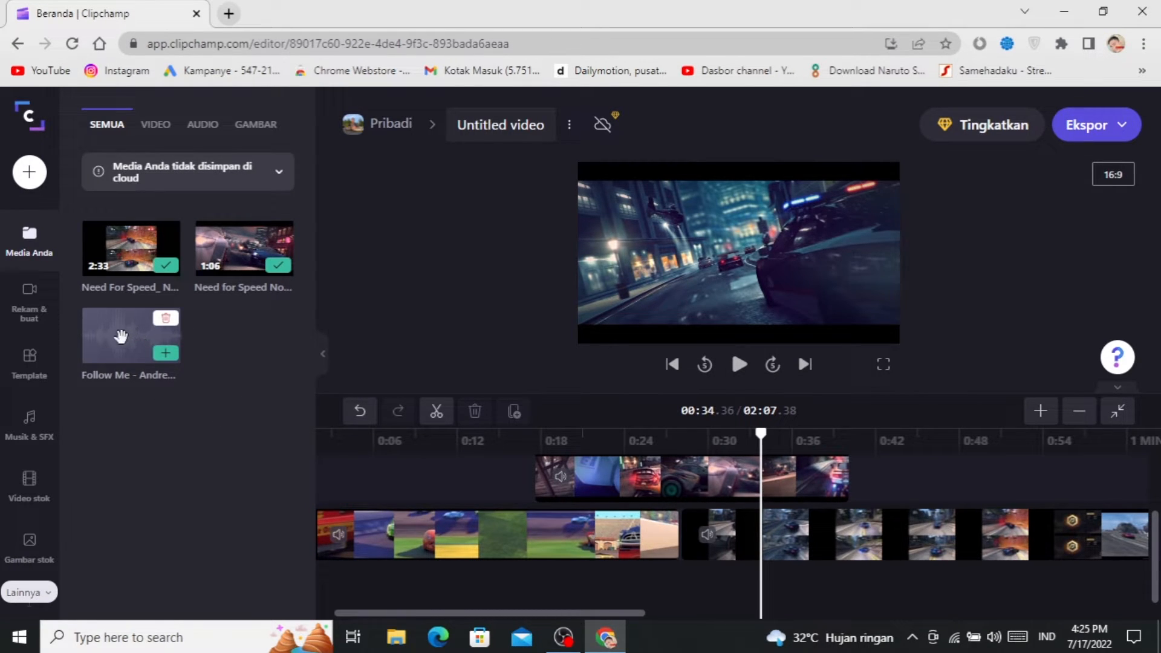
left_click_drag(121, 337, 487, 591)
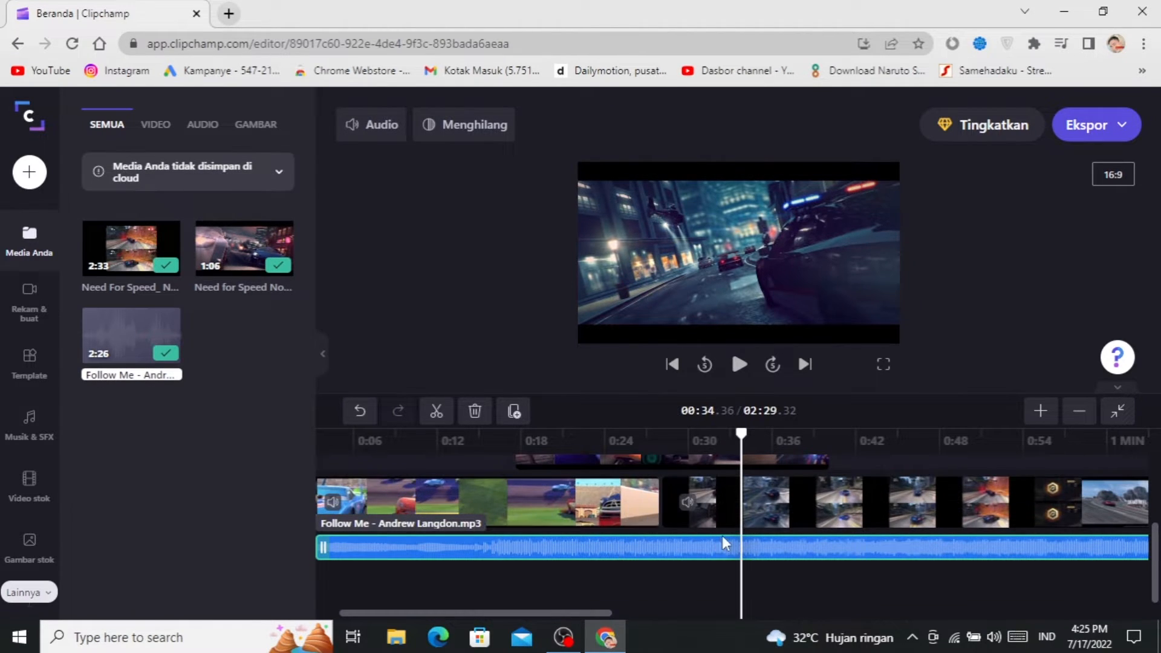
Play the opening seconds of the video to check the added music, and look over the timeline tracks.
left_click_drag(740, 434, 335, 455)
scroll(1115, 552, "down", 1)
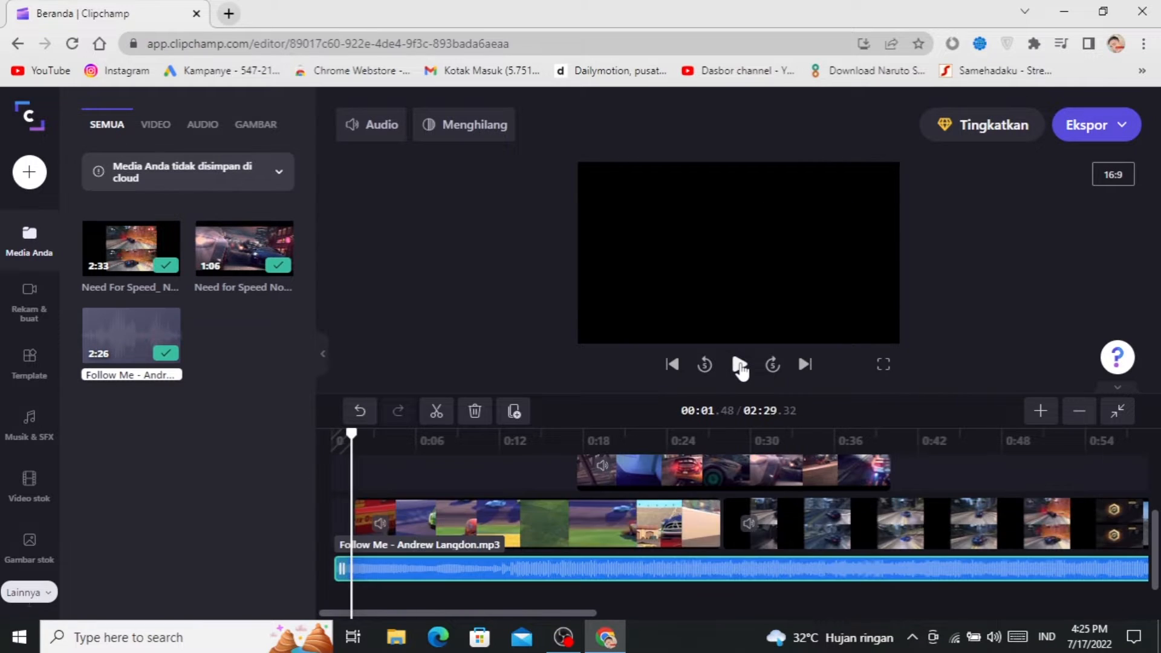
left_click(739, 364)
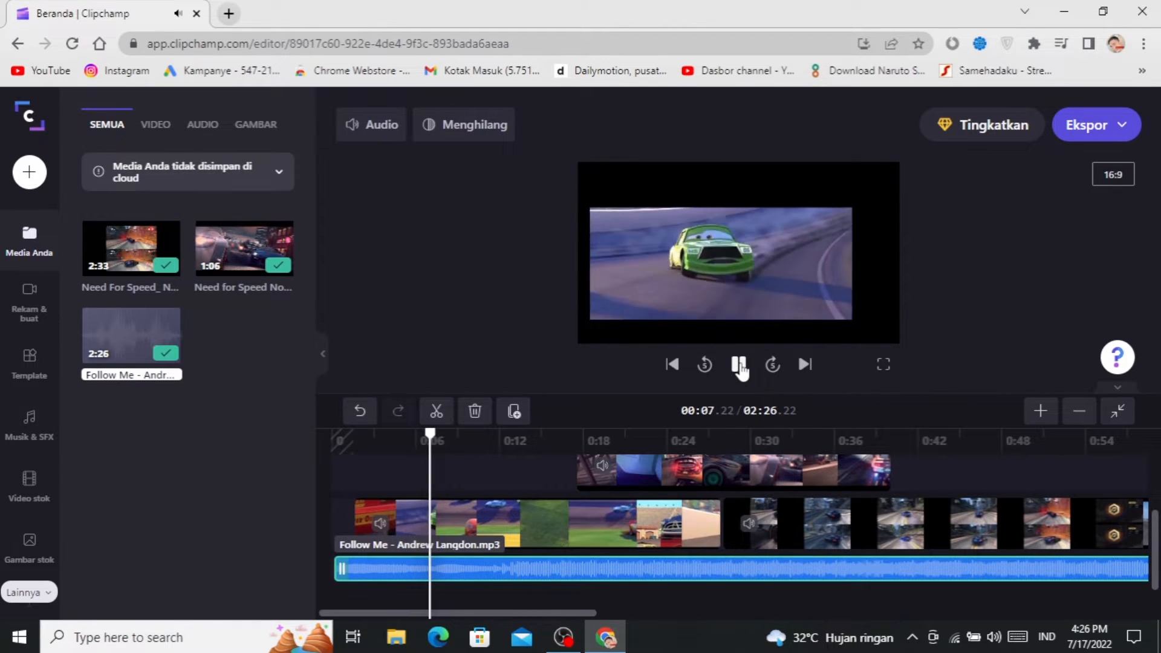
left_click(741, 367)
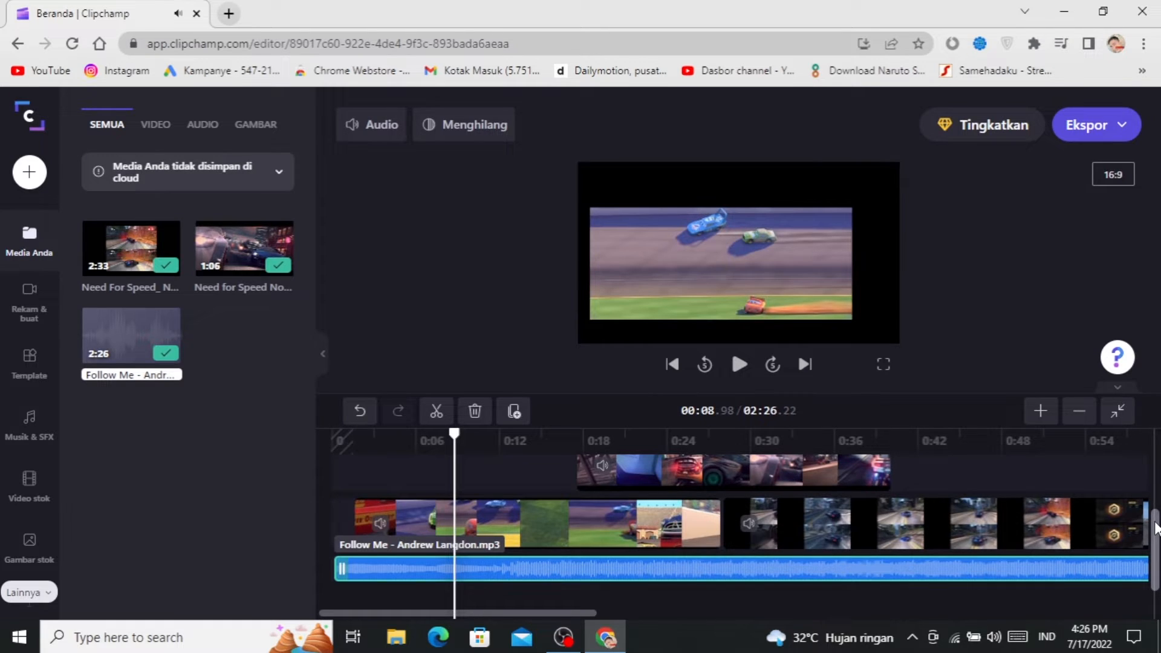
scroll(1155, 528, "up", 3)
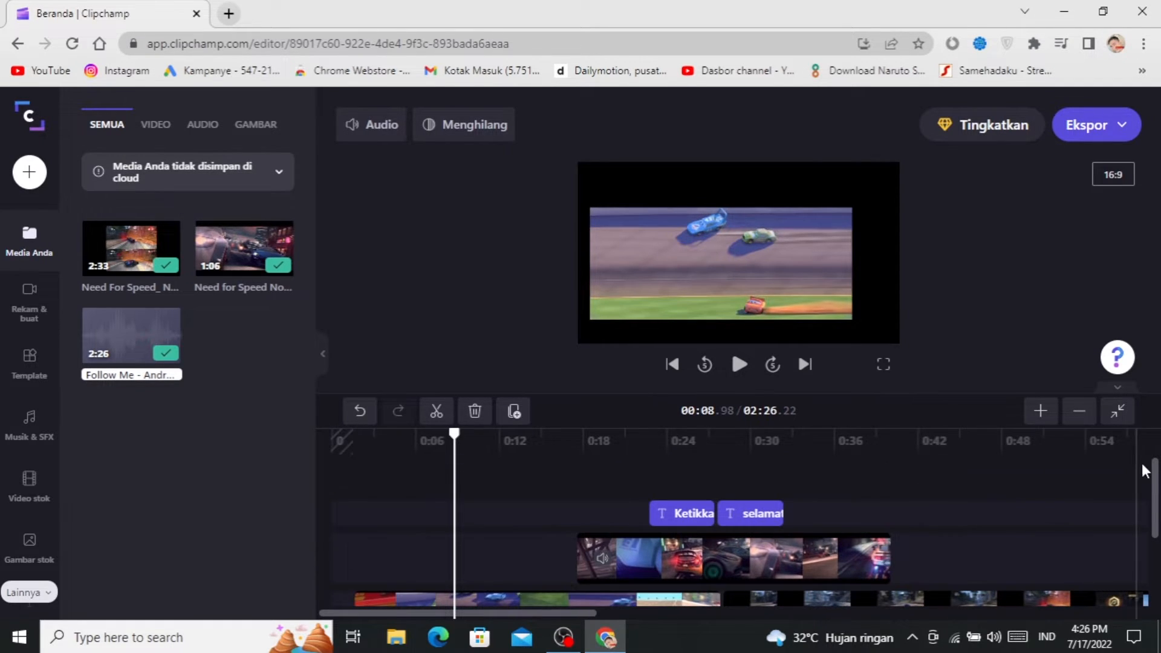
scroll(564, 575, "down", 2)
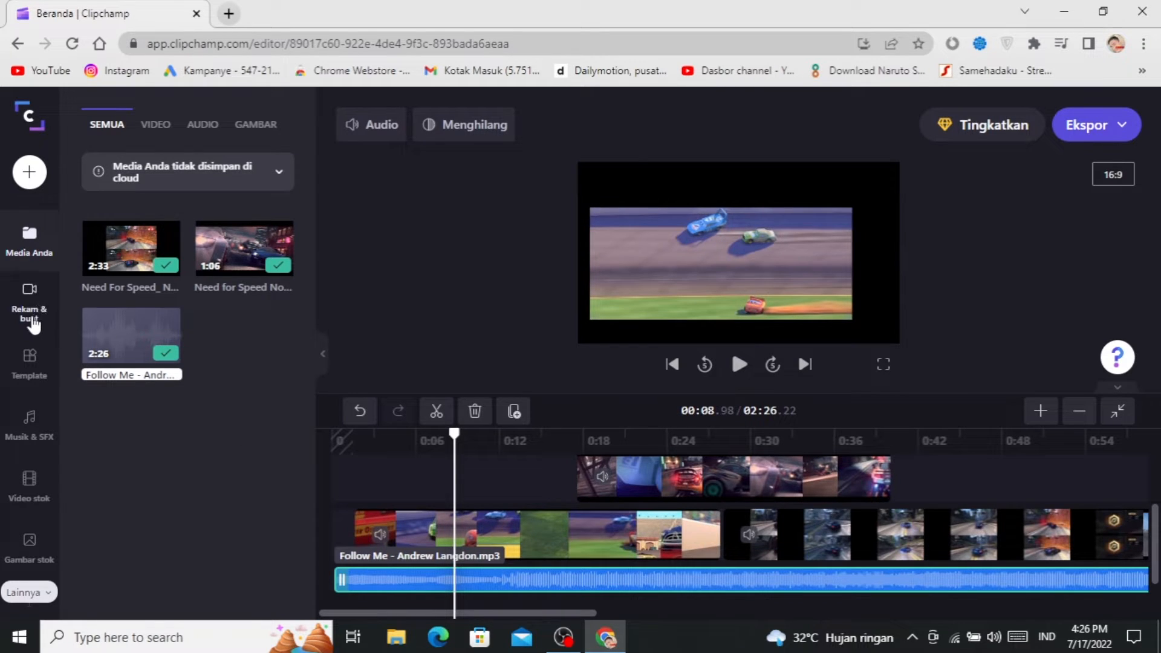
scroll(35, 496, "down", 3)
scroll(35, 478, "up", 3)
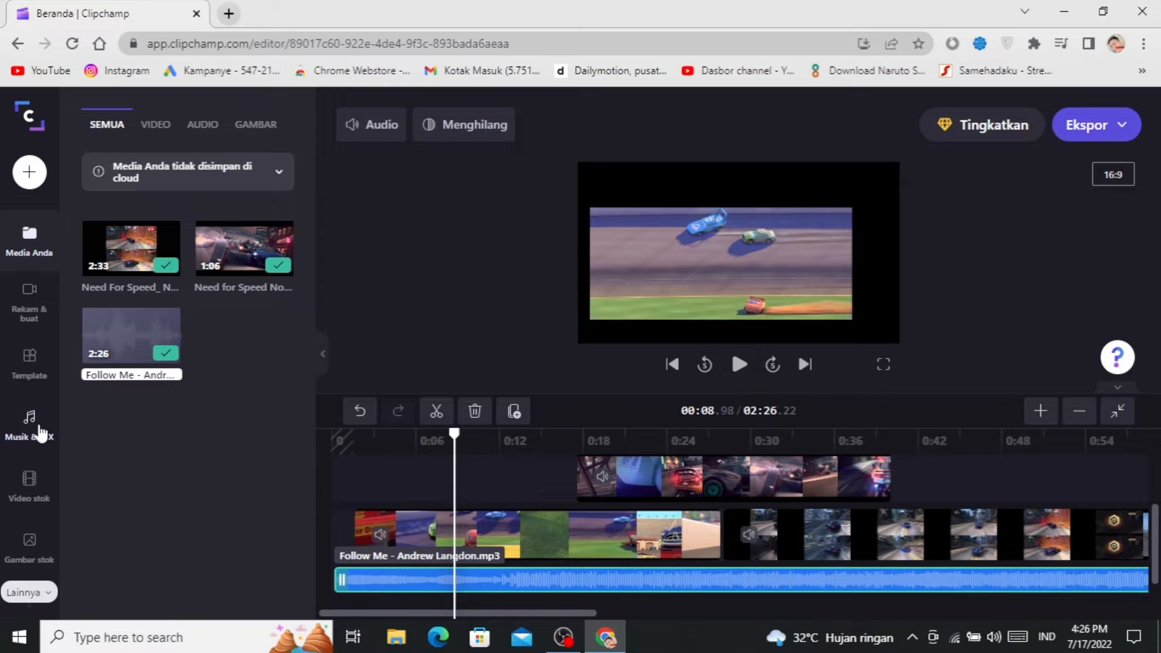
Browse the categories of the stock music and sound effects library.
left_click(41, 433)
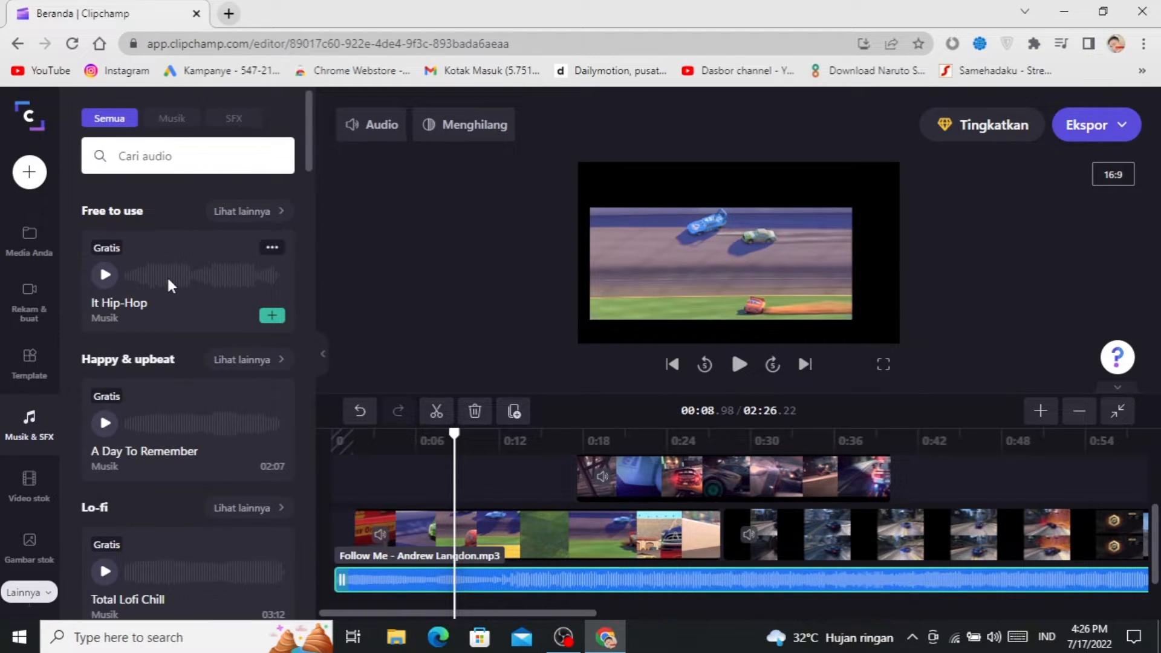
scroll(133, 308, "down", 5)
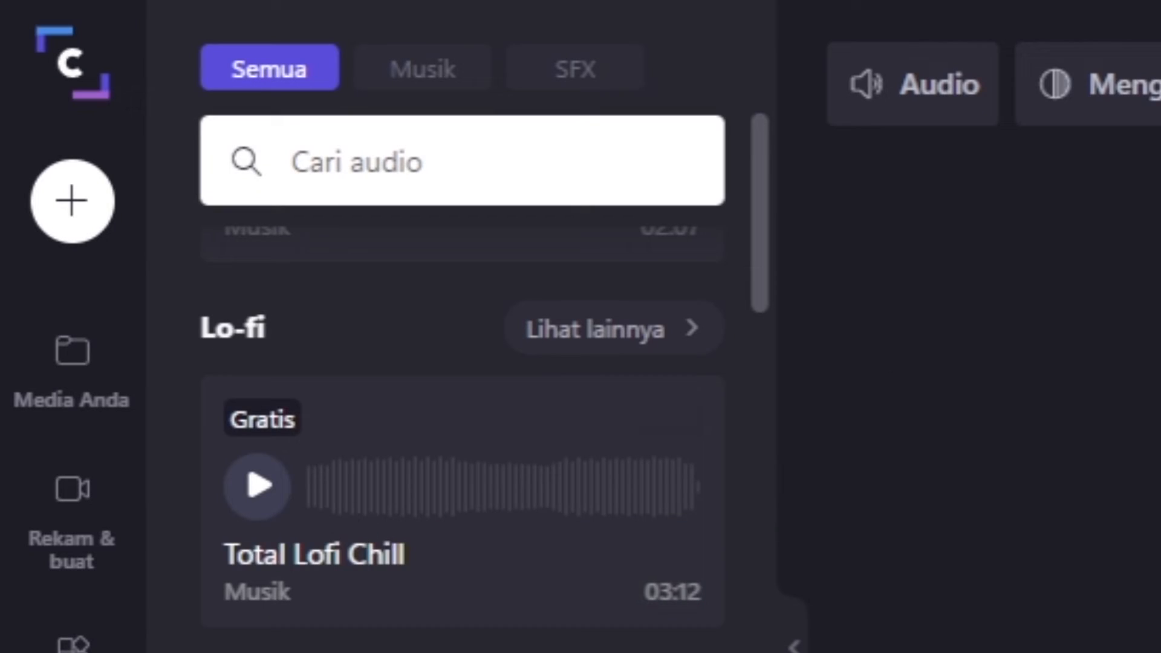
scroll(273, 351, "down", 4)
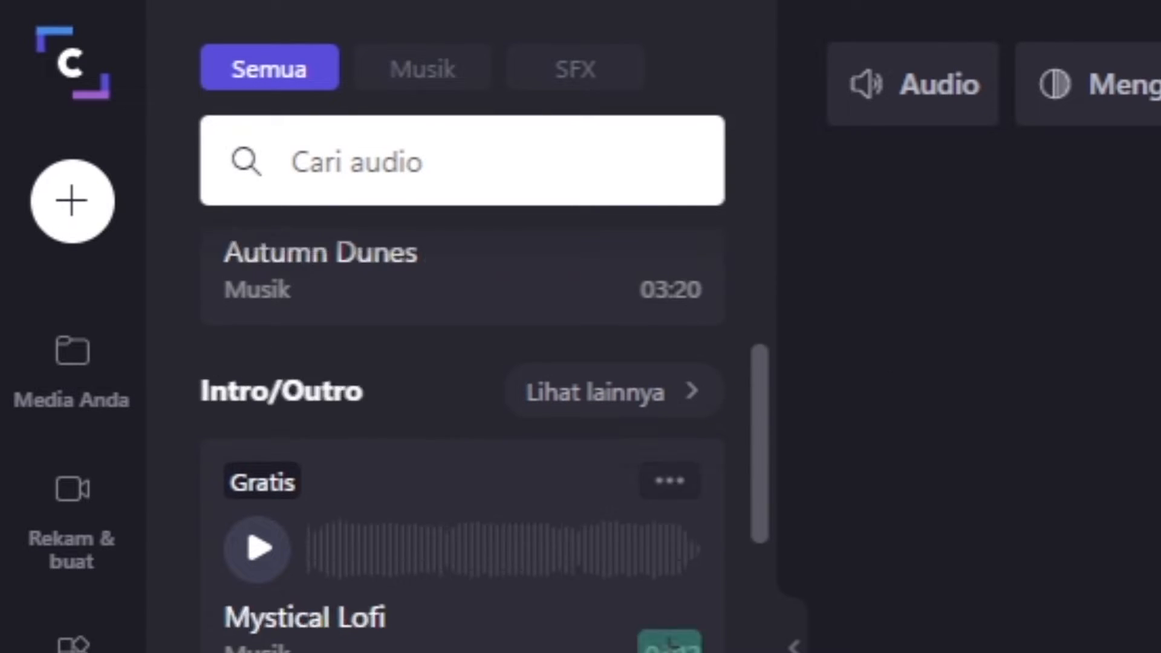
scroll(672, 642, "down", 10)
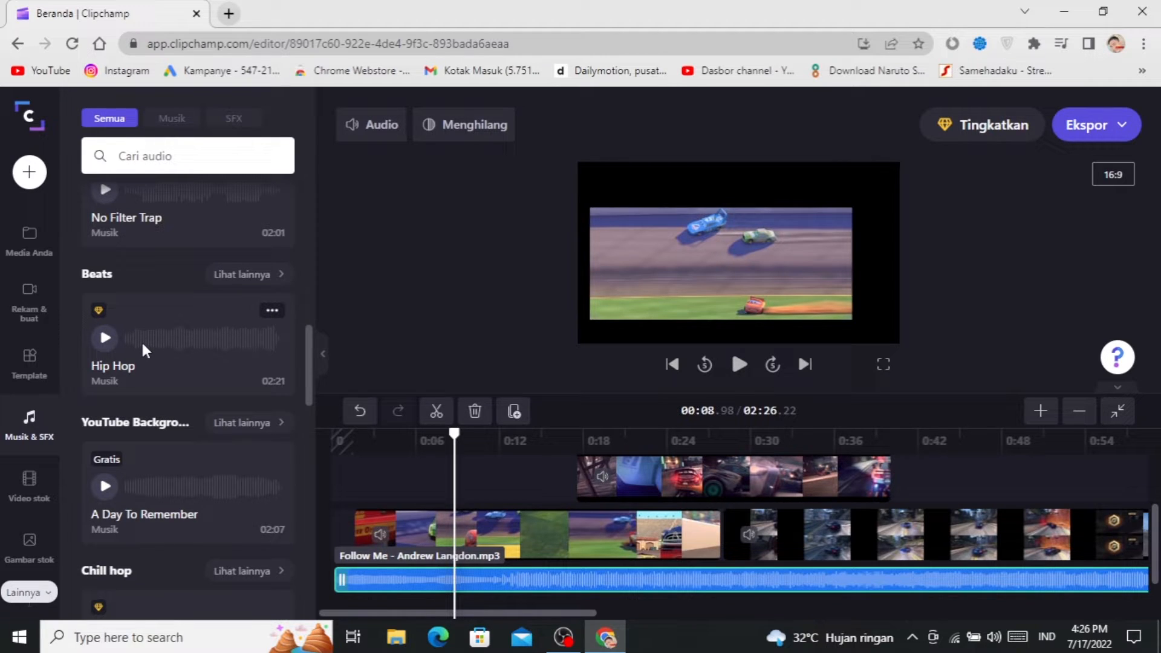
scroll(156, 318, "up", 2)
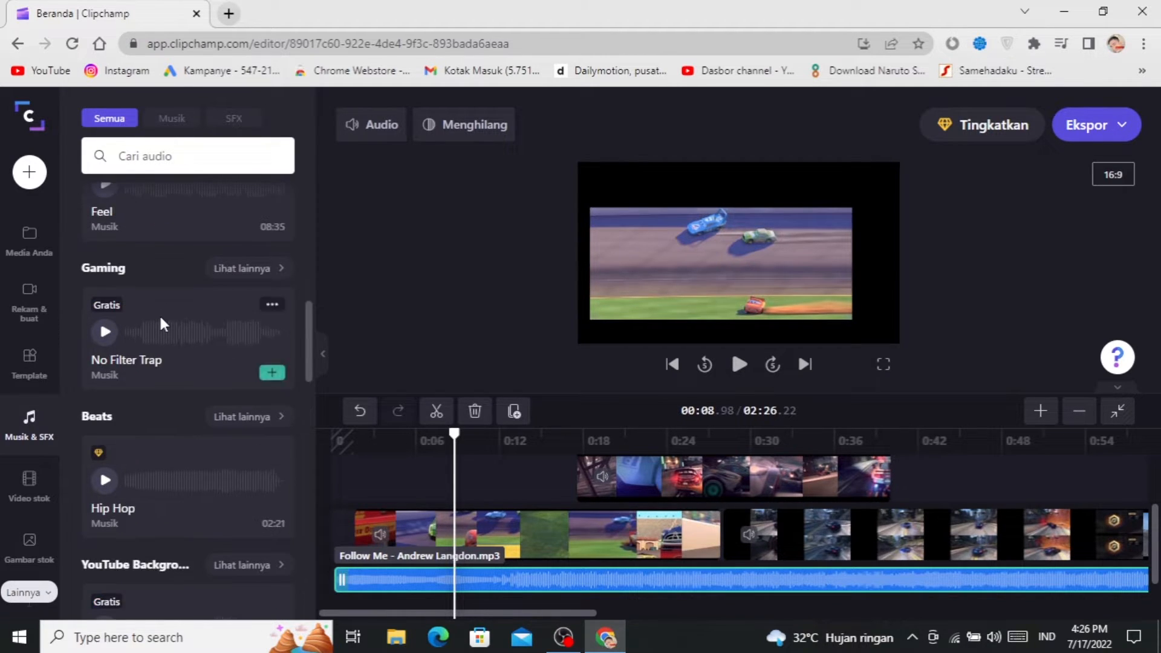
scroll(158, 306, "down", 10)
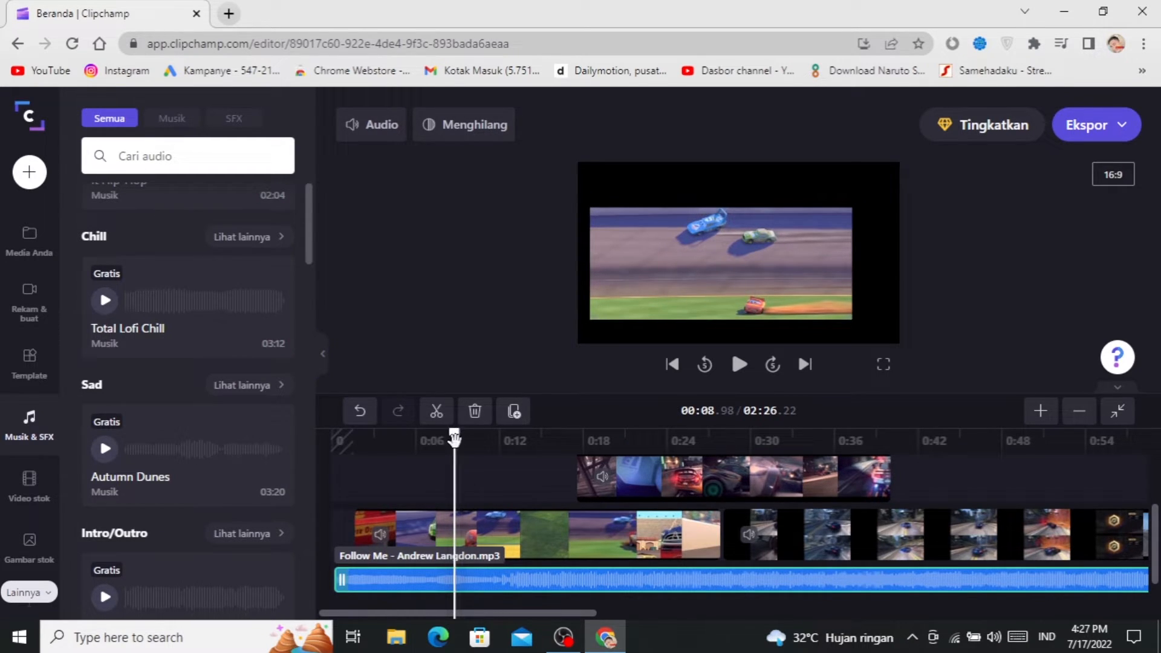
Import sub gen.mp4 from drive D and place it on a new track above the titles at the timeline start.
left_click_drag(455, 433, 361, 433)
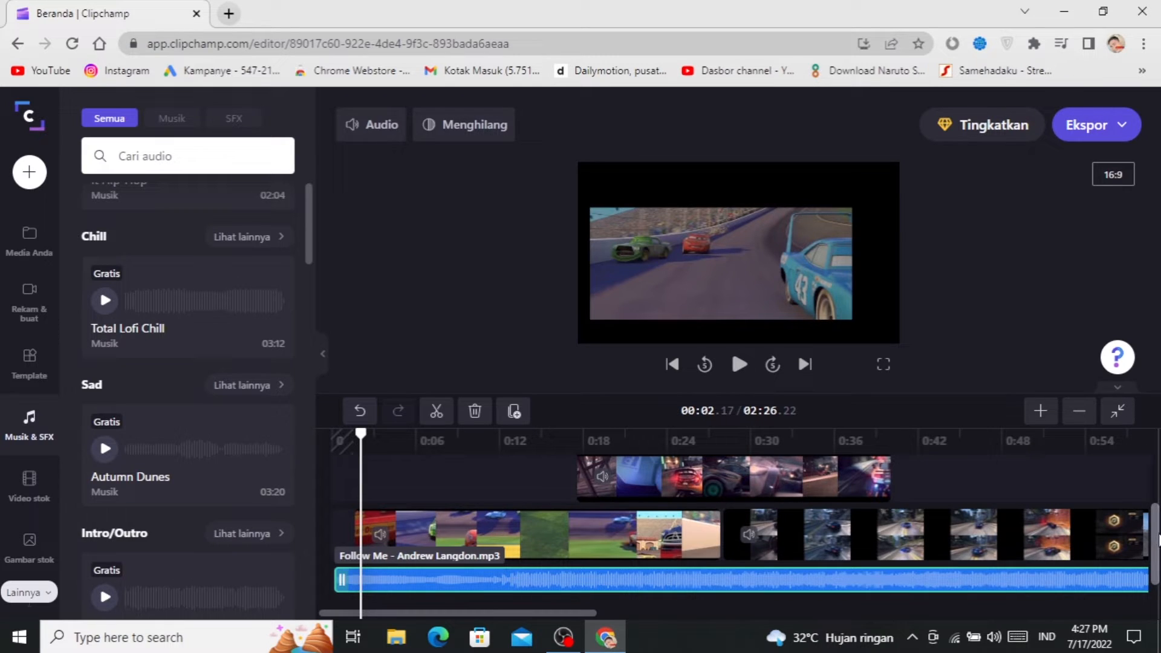
scroll(1156, 510, "up", 2)
scroll(1156, 510, "up", 2)
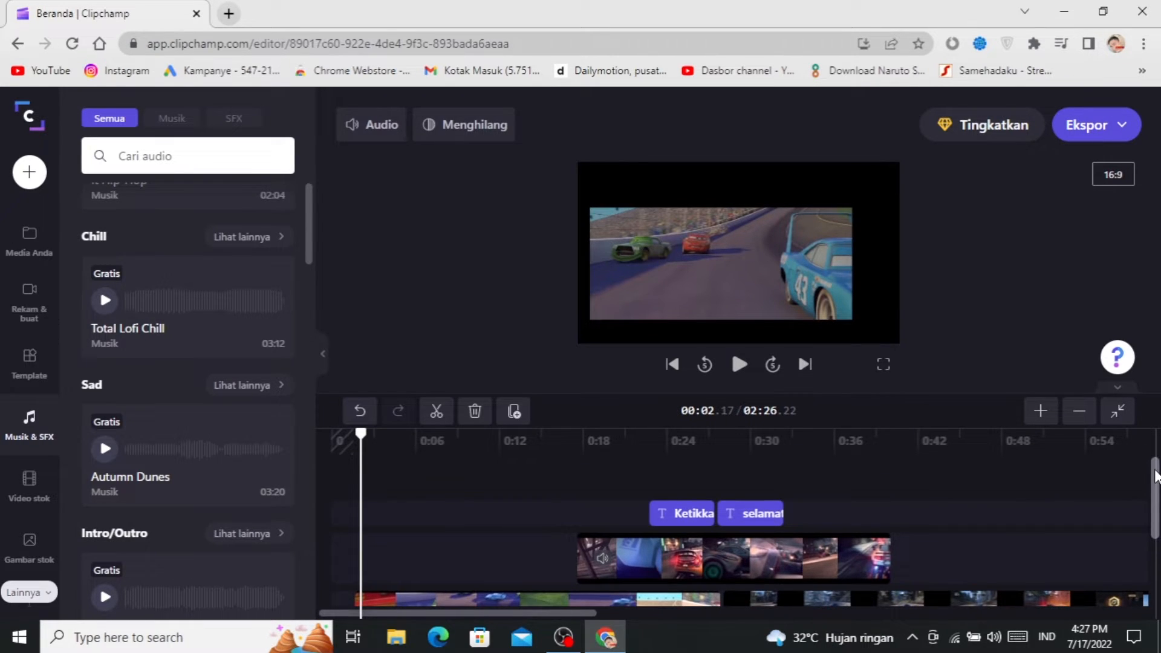
left_click(30, 173)
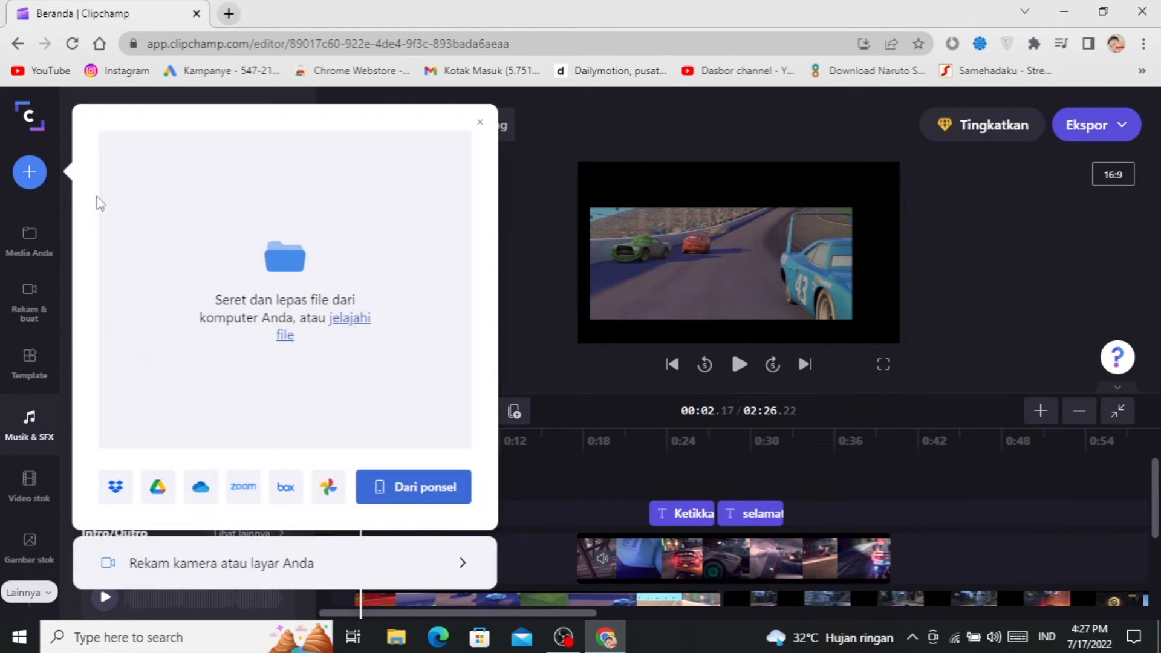
left_click(293, 268)
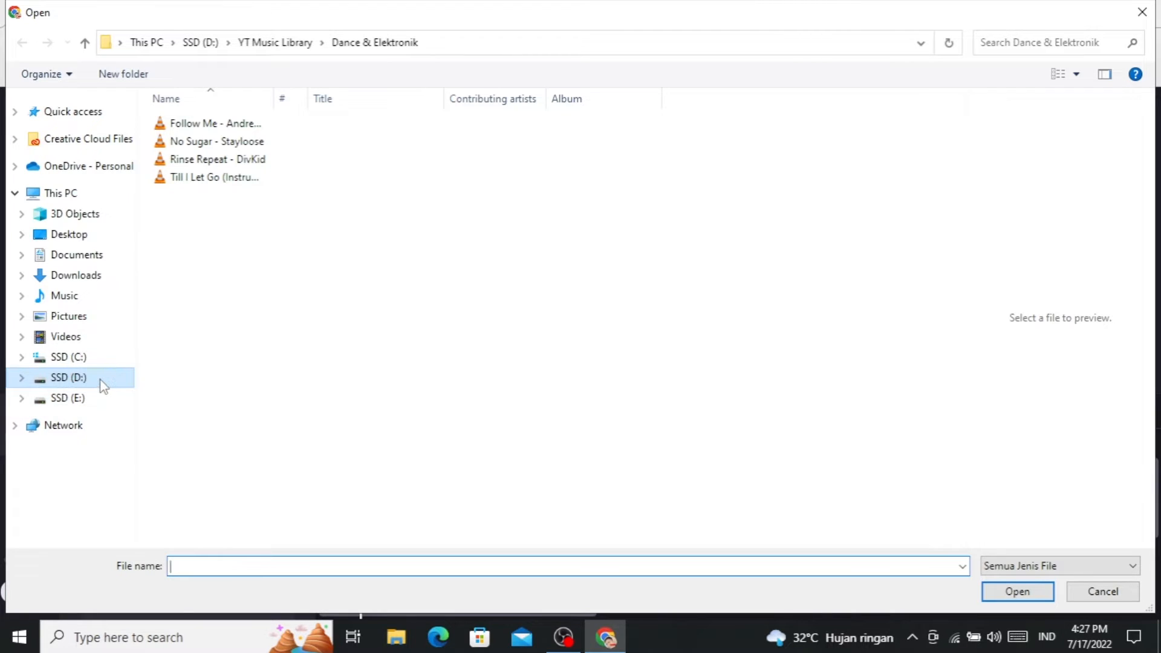
left_click(97, 381)
double_click(458, 362)
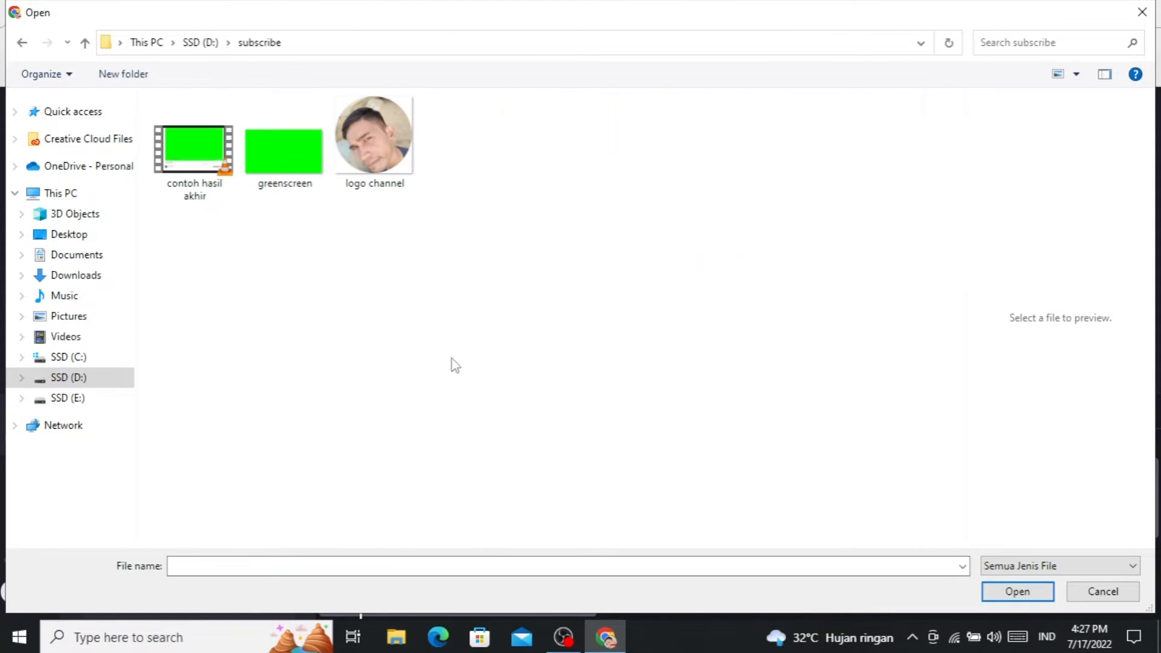
left_click(116, 386)
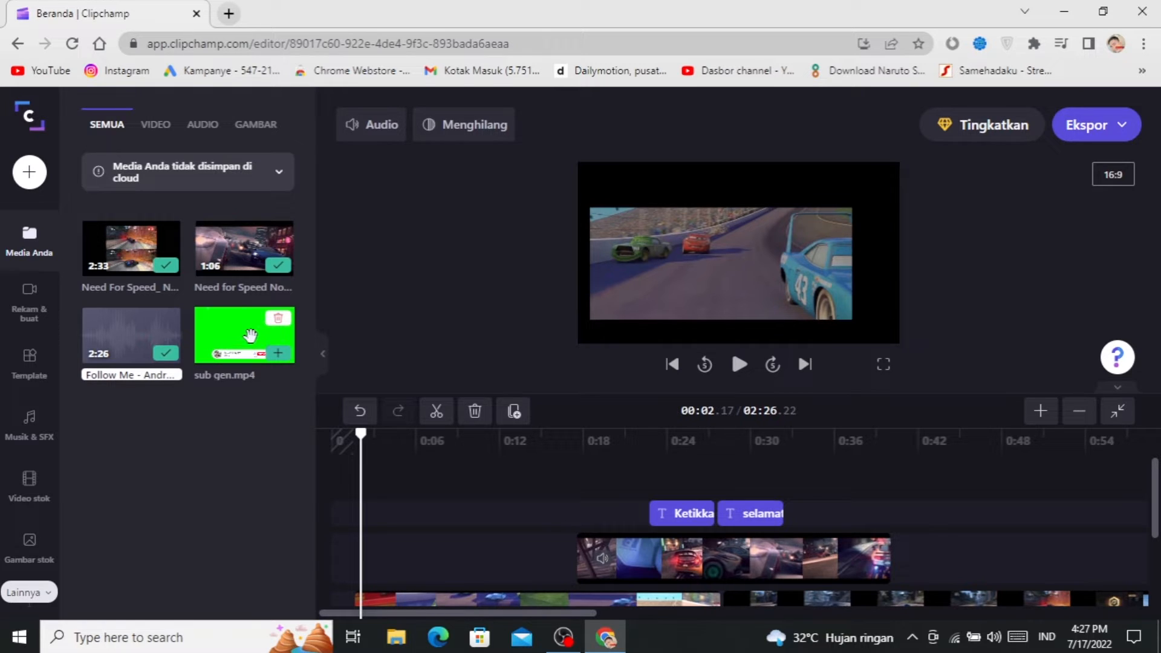
left_click_drag(244, 337, 419, 477)
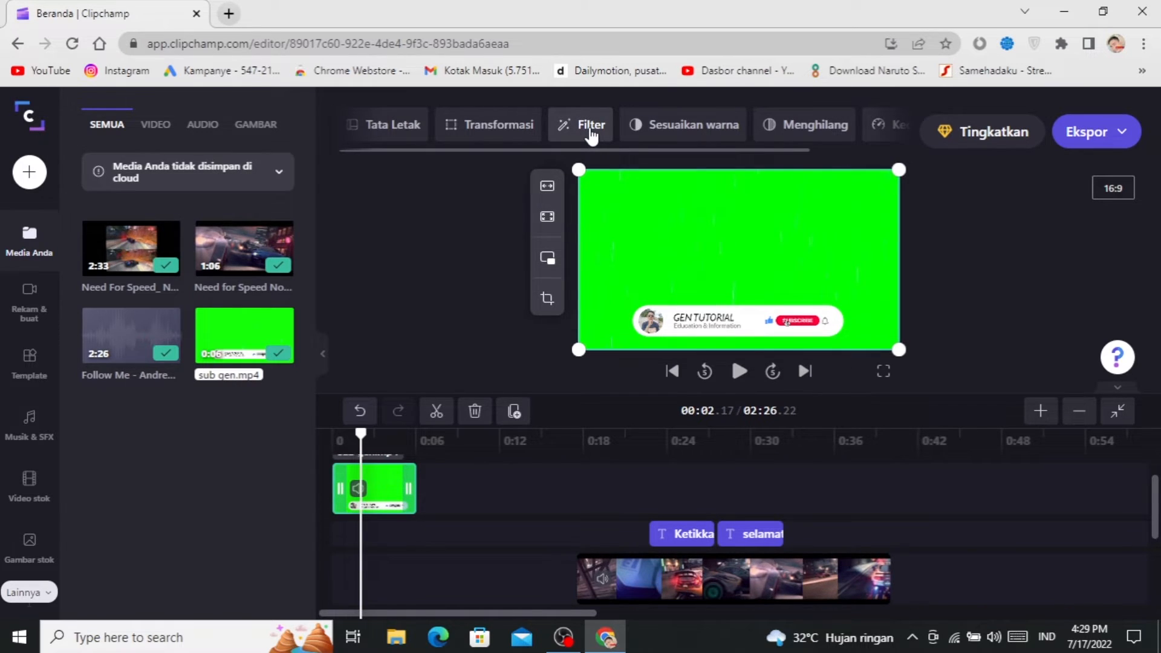
Apply the Layar hijau filter to the sub gen.mp4 clip and shift the subscribe overlay slightly to the right of the frame.
left_click(591, 125)
left_click(576, 260)
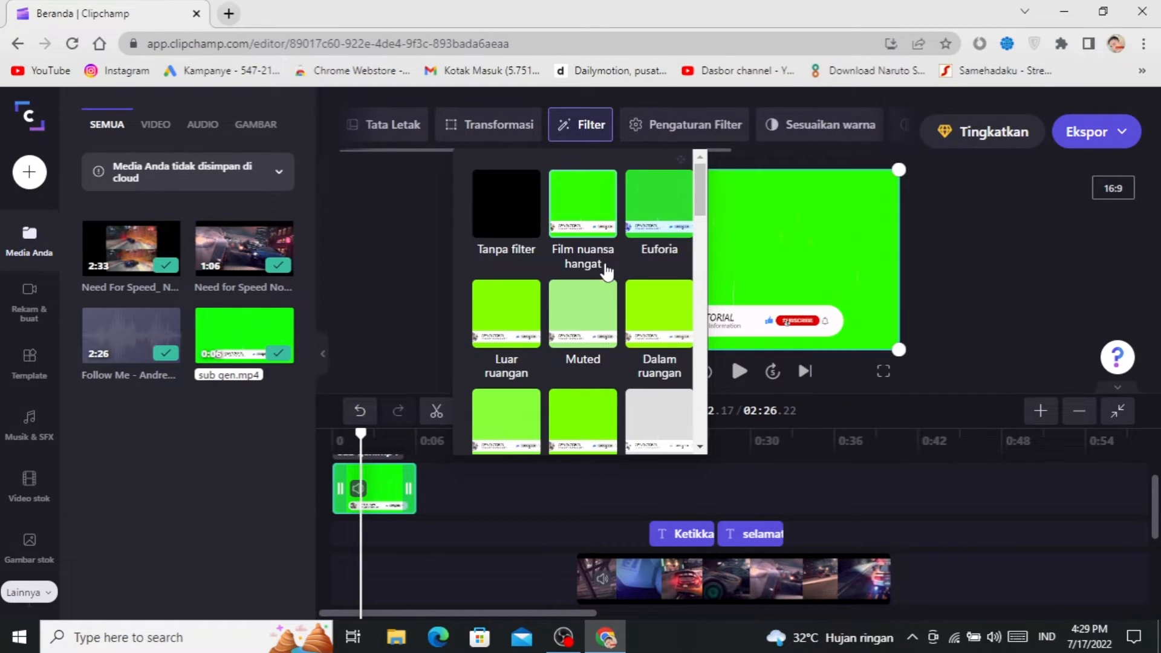
scroll(605, 272, "down", 5)
scroll(606, 277, "down", 5)
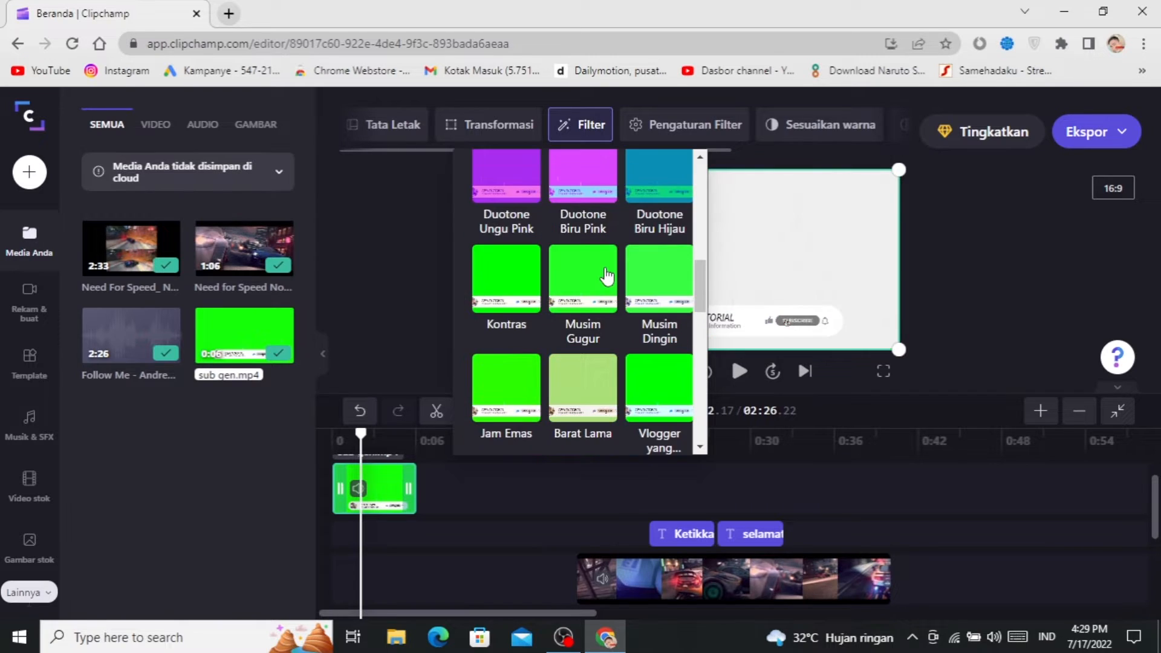
scroll(606, 279, "down", 2)
scroll(607, 279, "down", 5)
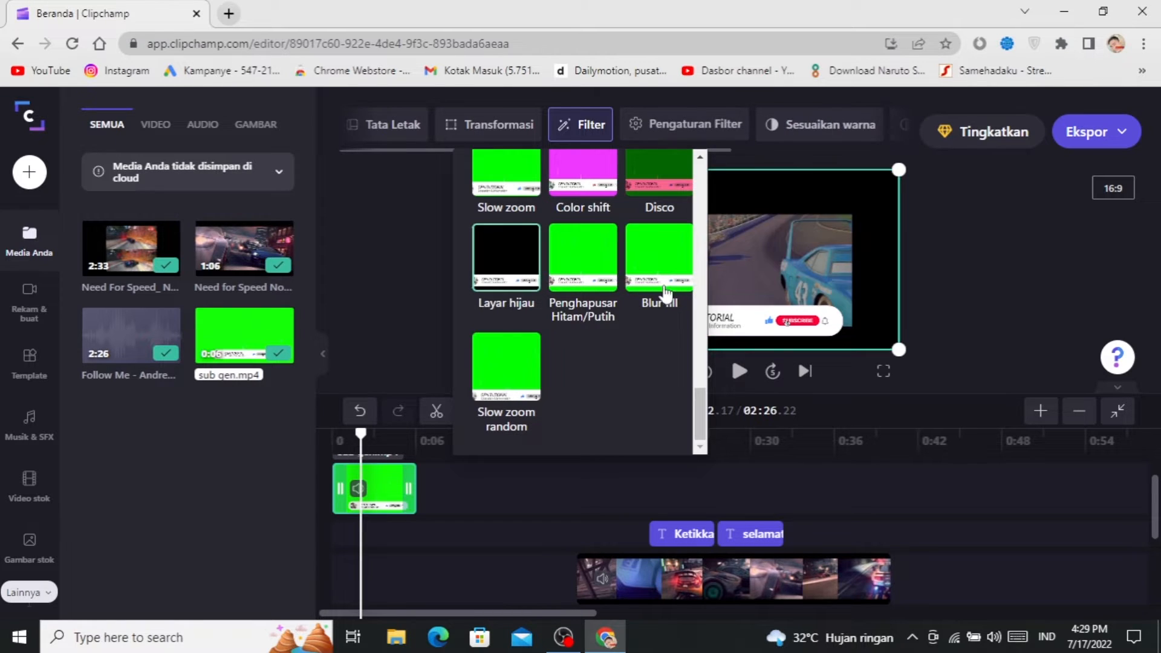
left_click(739, 373)
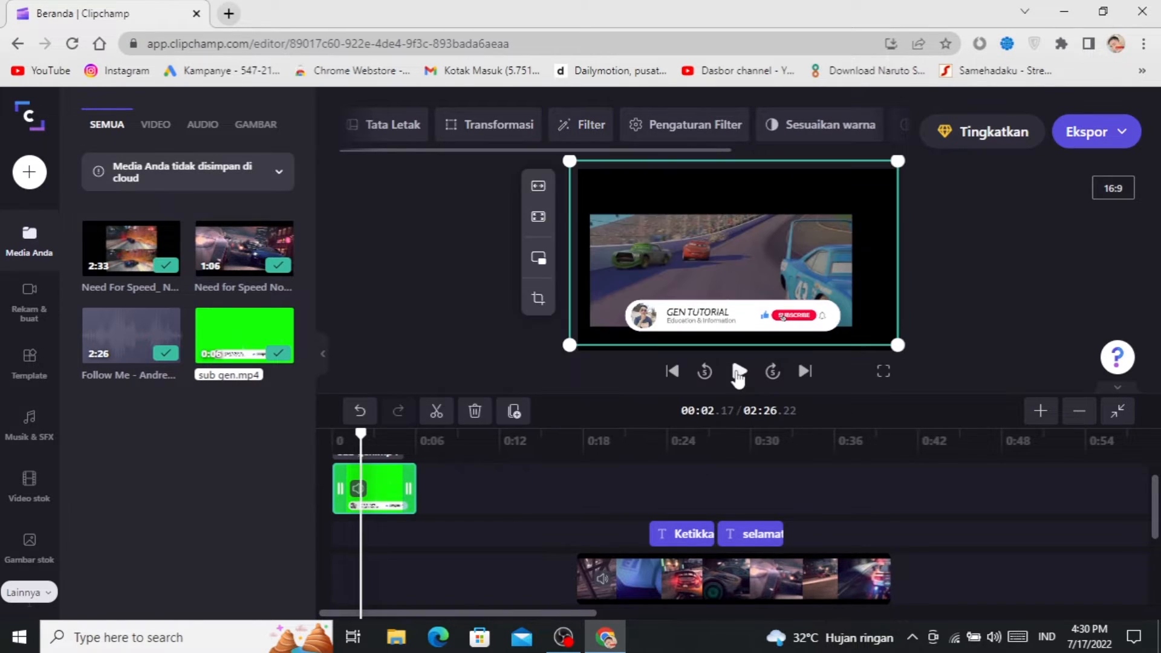
left_click(533, 533)
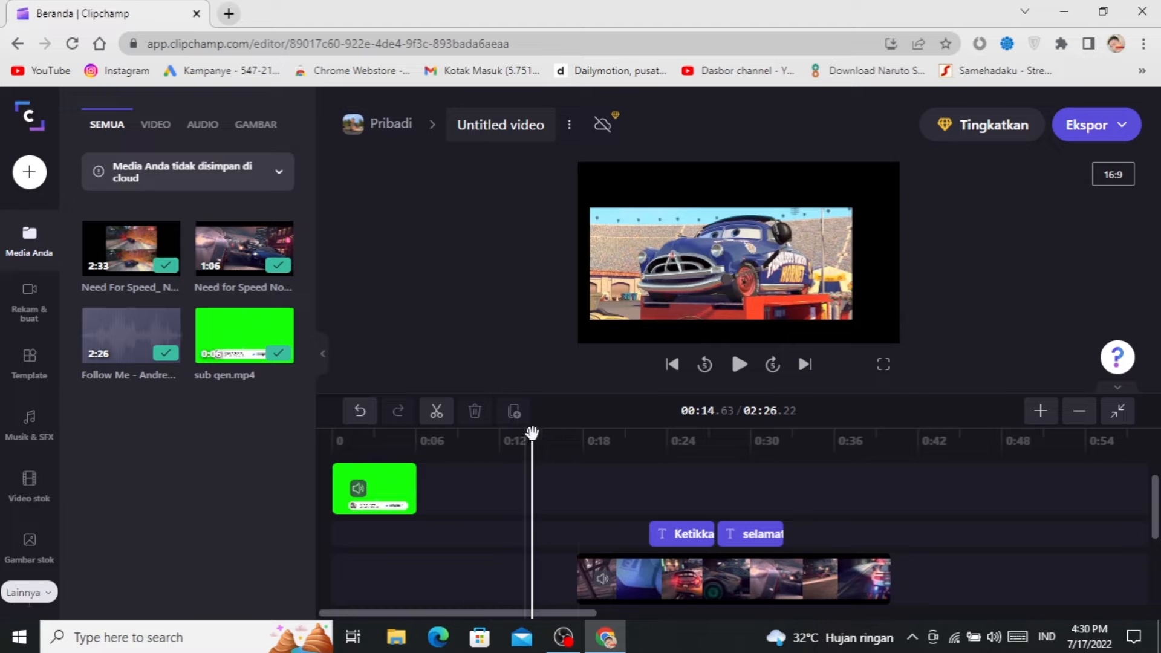
Play the video from the beginning to check the subscribe overlay, and review the title and trailer tracks.
left_click_drag(532, 434, 263, 440)
left_click(739, 364)
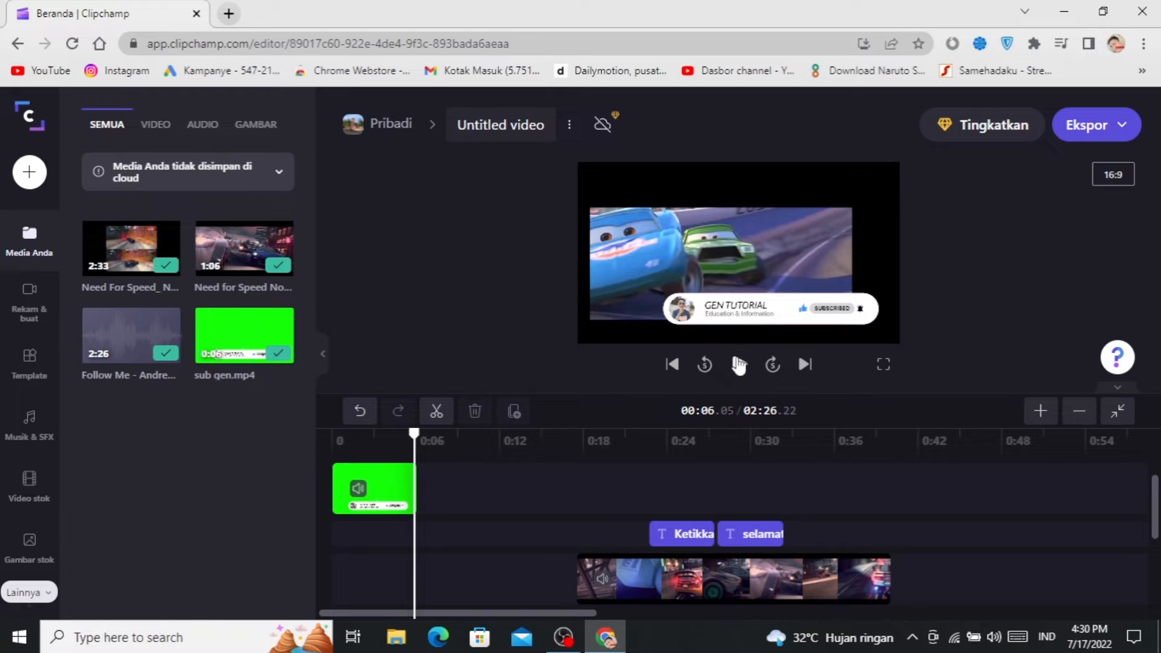
left_click_drag(1157, 519, 1155, 536)
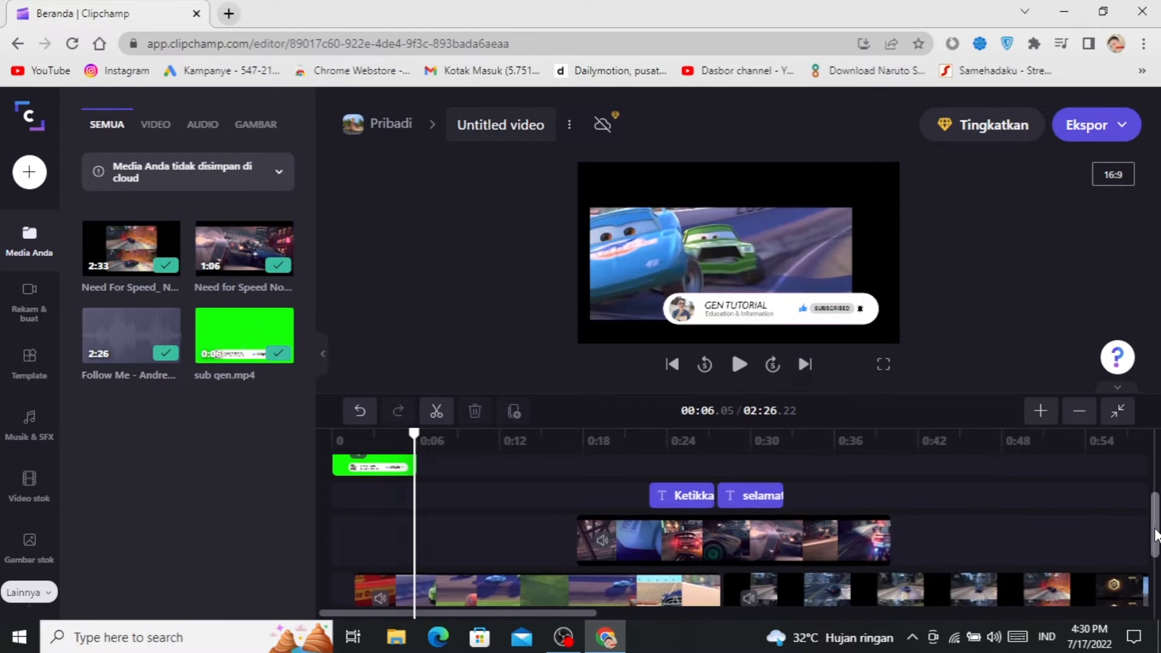
left_click(680, 503)
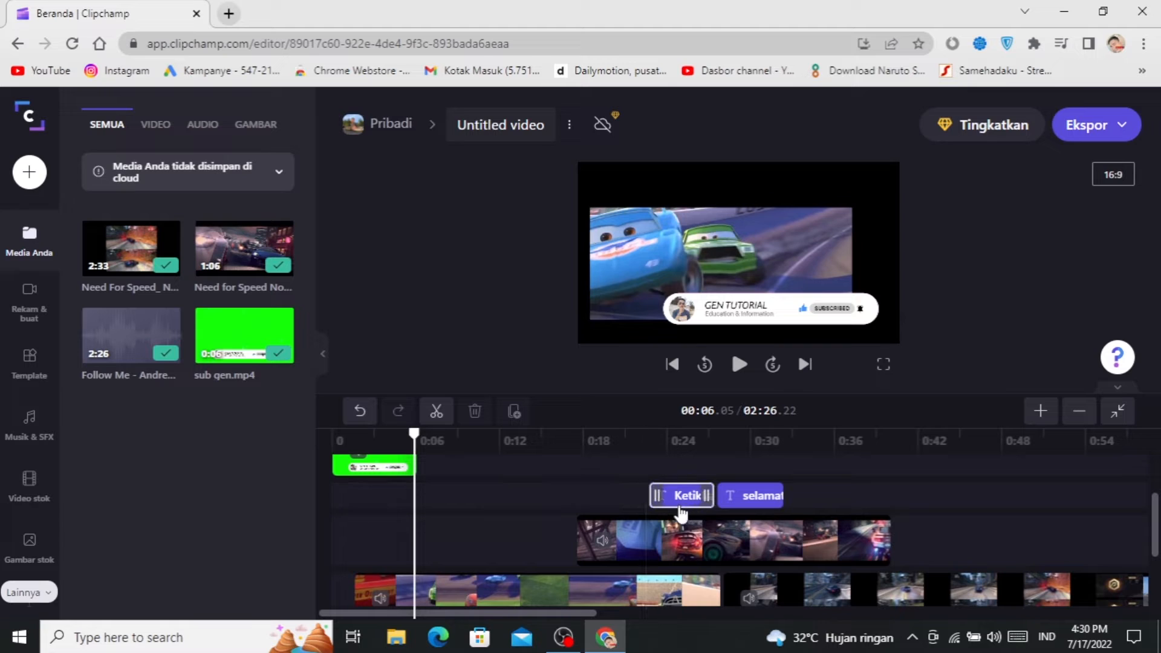
Split the Follow Me background music track at 00:16.31.
left_click_drag(1156, 535, 1158, 602)
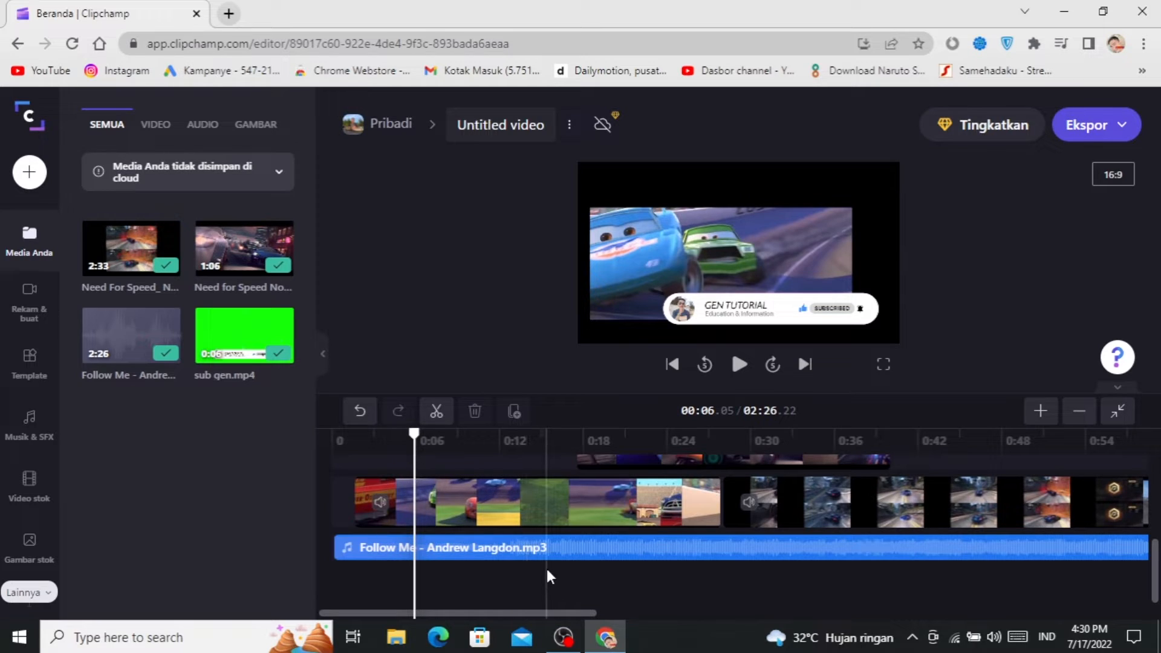
left_click(536, 549)
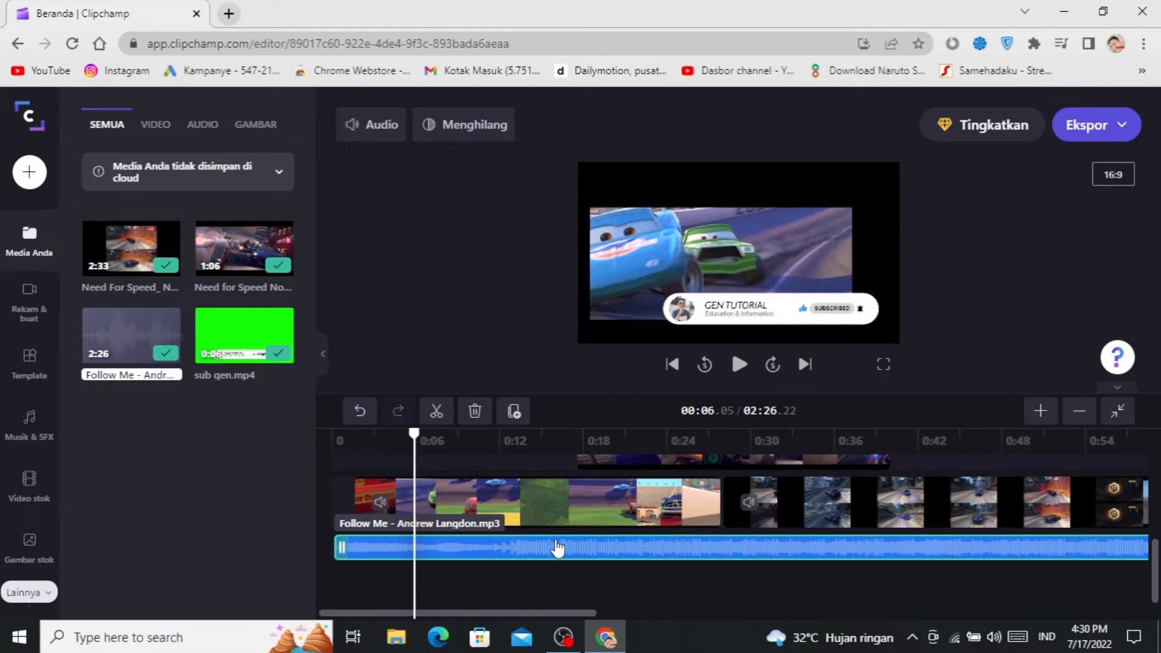
left_click(556, 546)
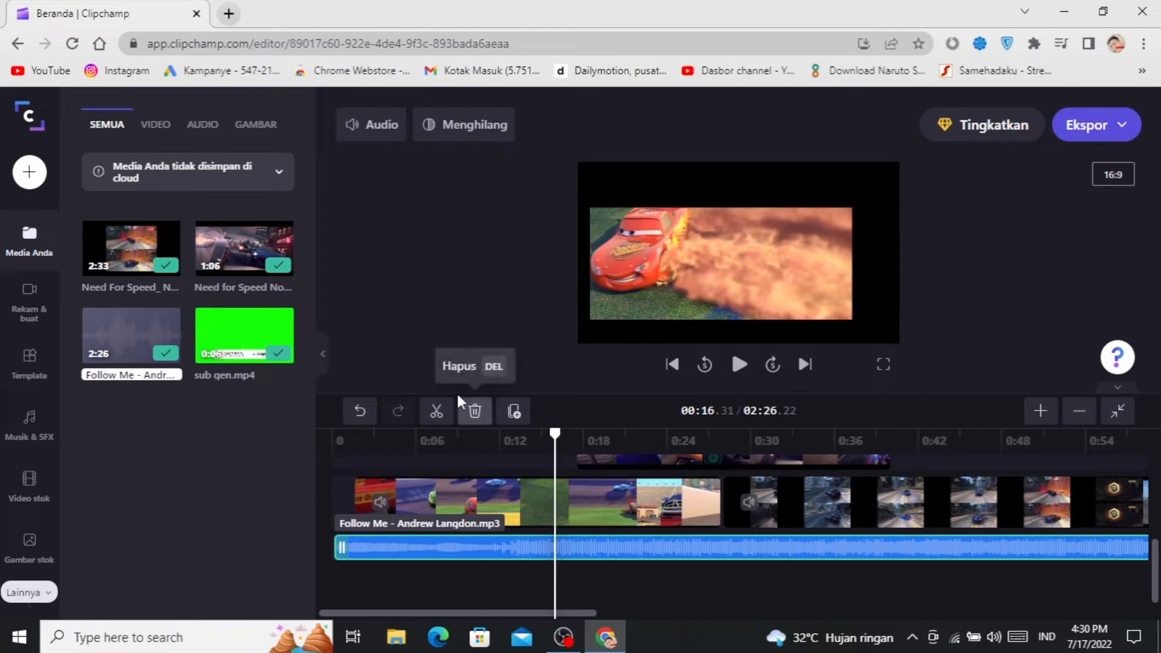
left_click(619, 519)
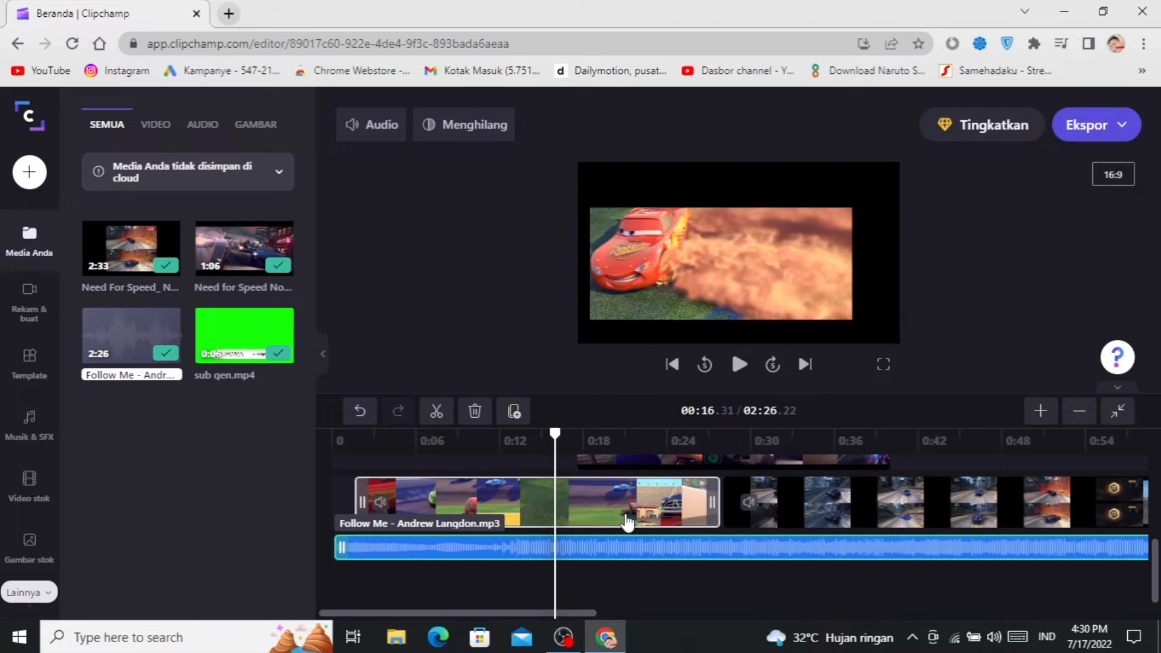
left_click(538, 535)
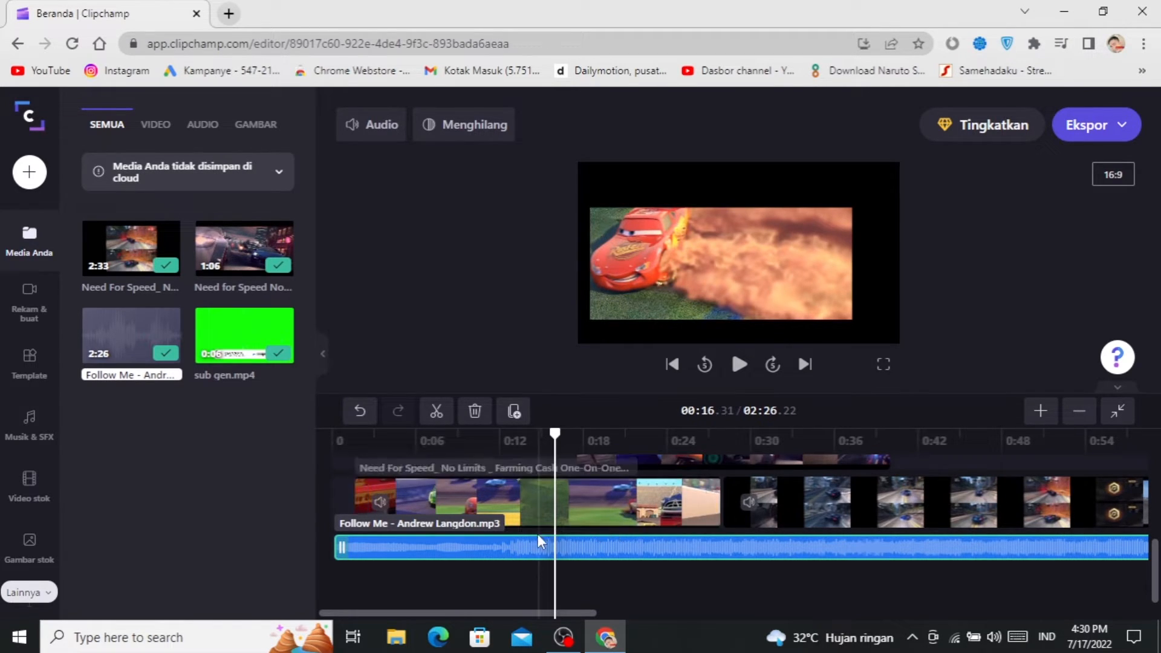
left_click(438, 412)
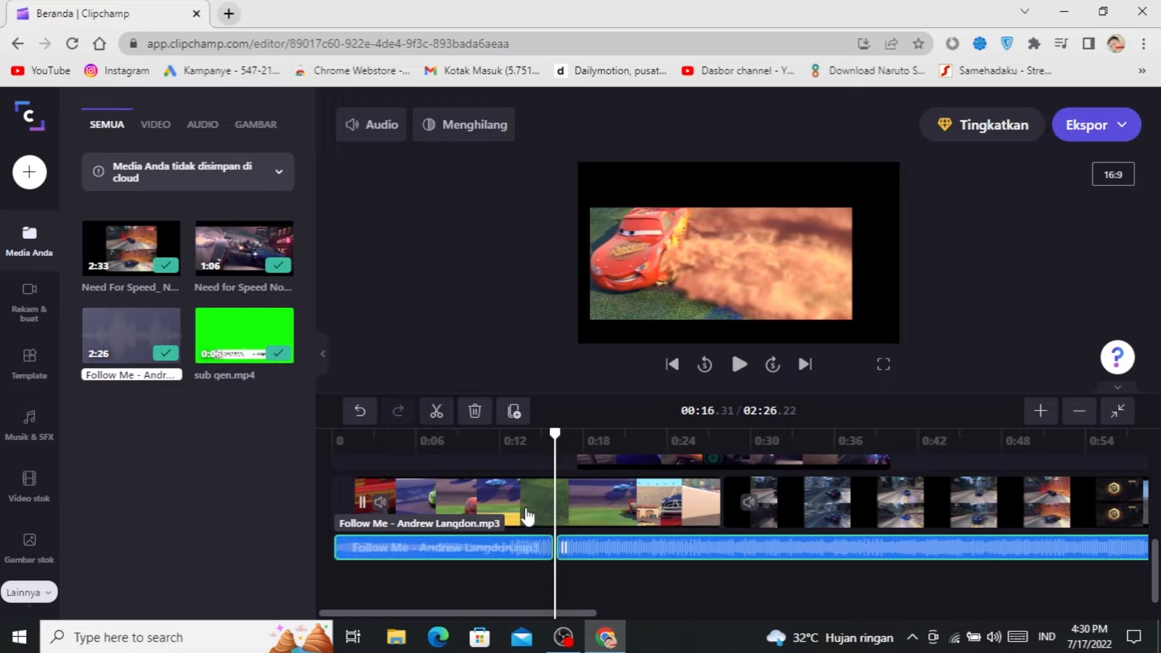
Split the music again at 00:29.65, then delete the middle segment and close the gap it leaves.
left_click_drag(555, 446, 740, 443)
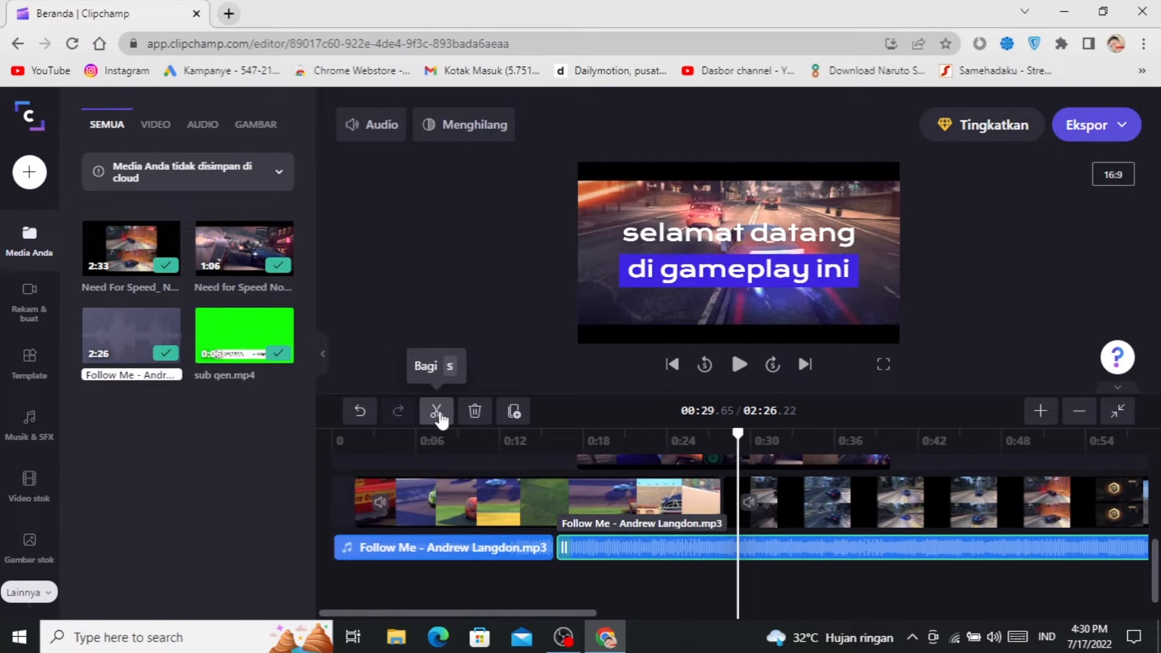
left_click(437, 412)
left_click(663, 547)
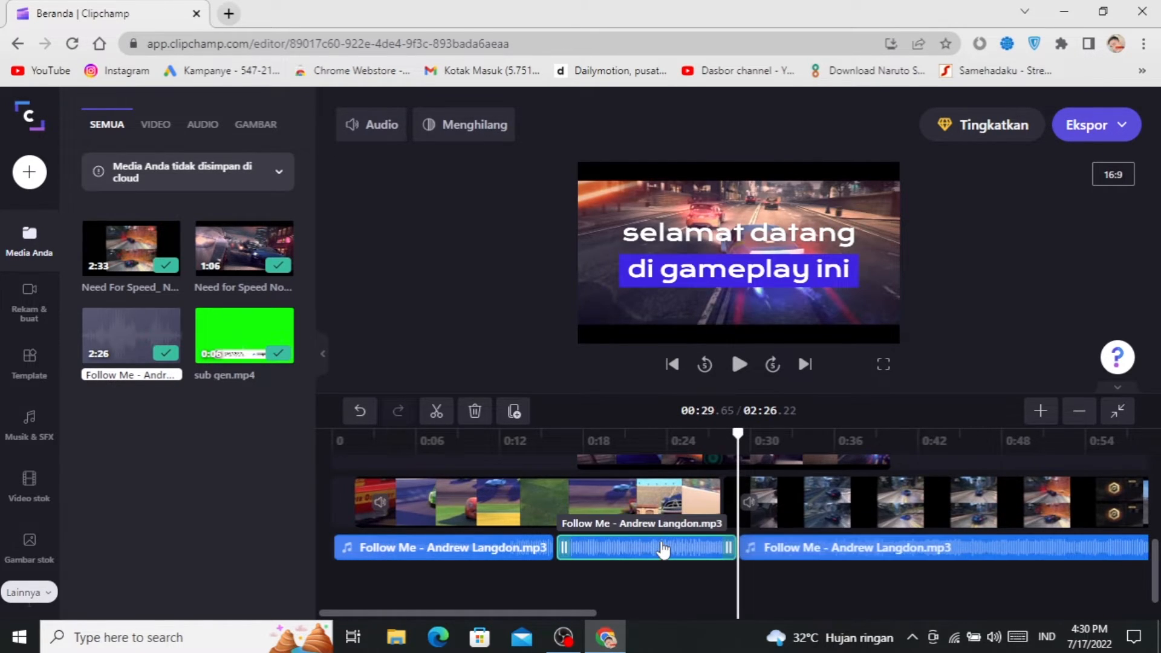
key("Delete")
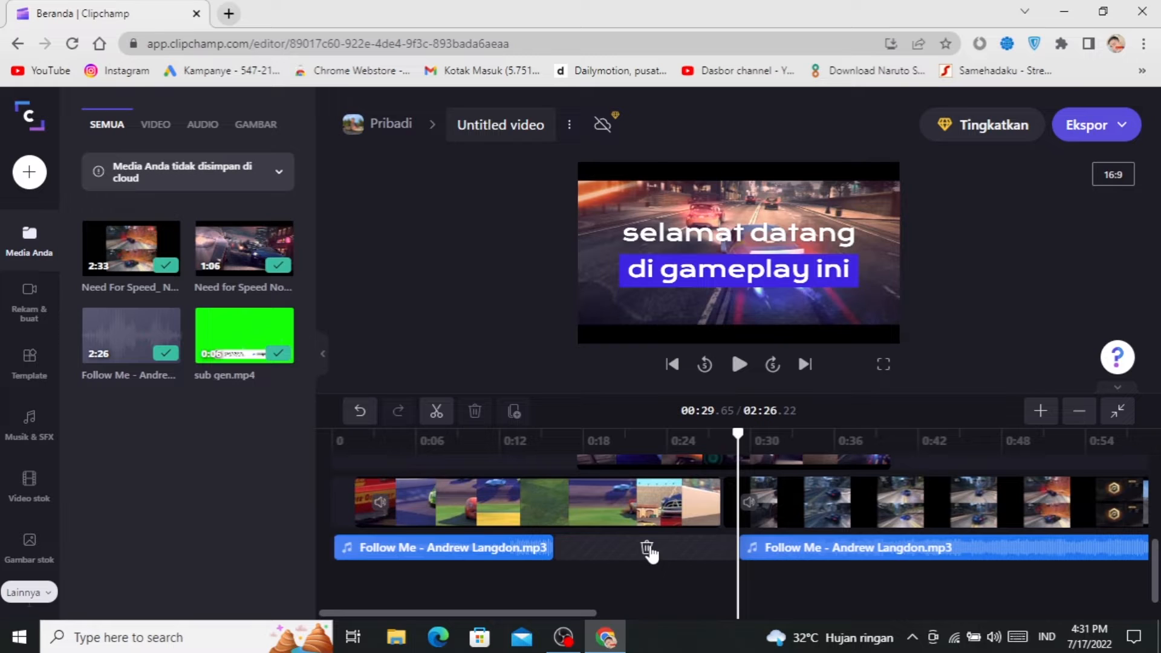
left_click(649, 546)
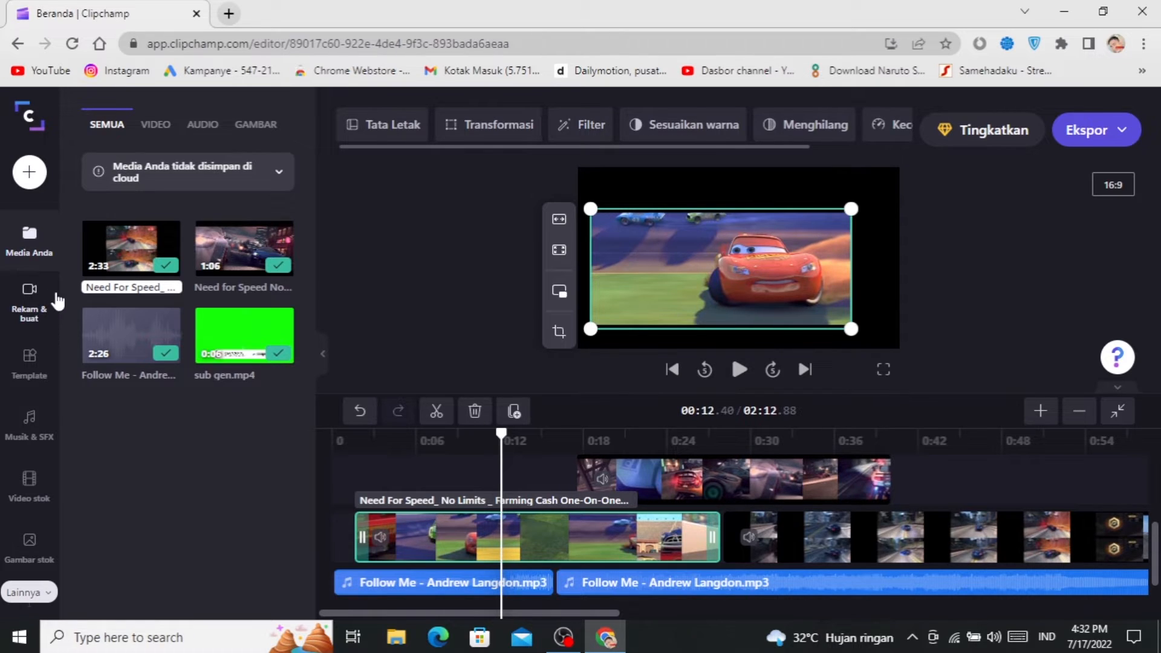
Look at the Layar & kamera recorder with its microphone and camera options, then close it.
left_click(28, 292)
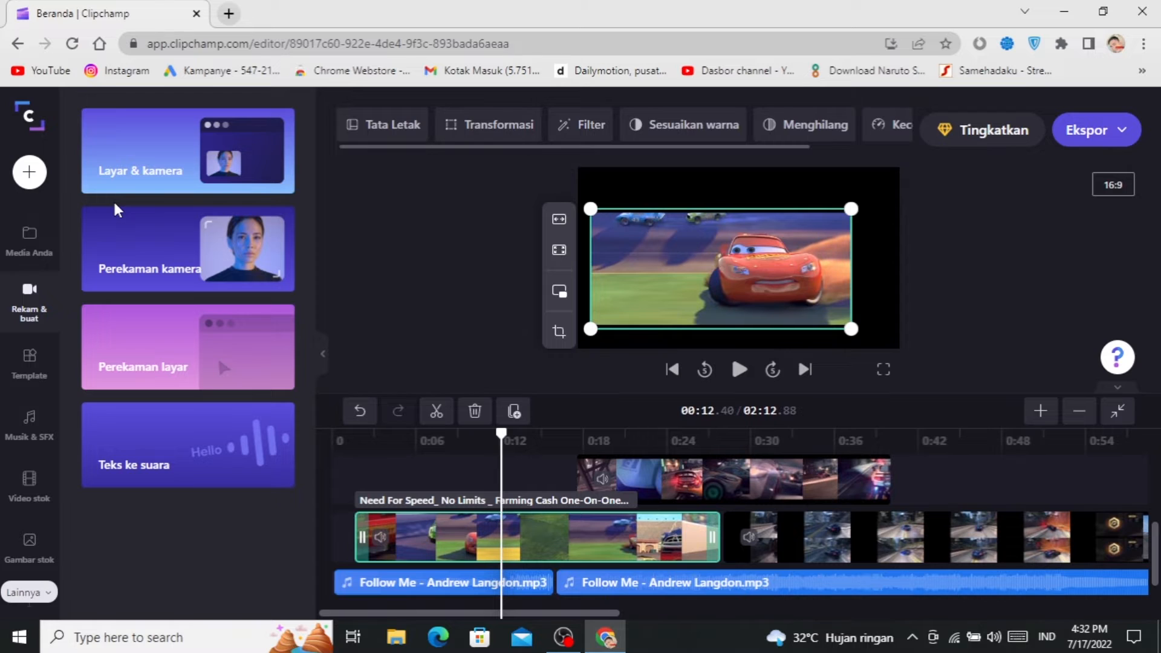
left_click(208, 168)
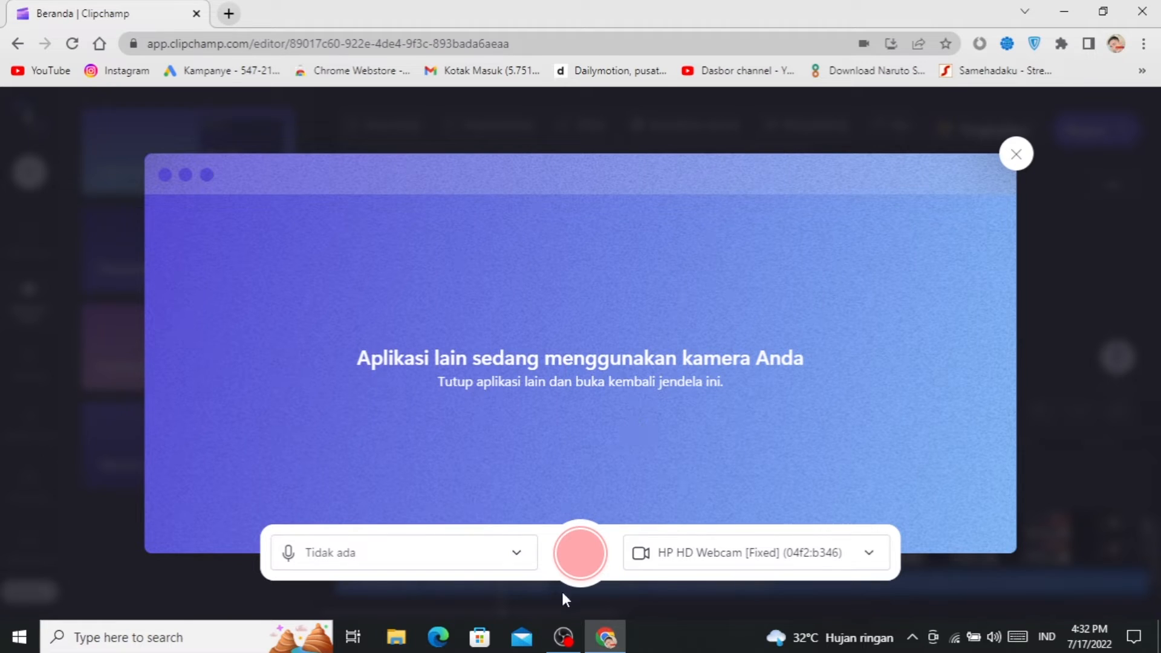
mouse_move(567, 635)
left_click(1016, 154)
left_click(1017, 156)
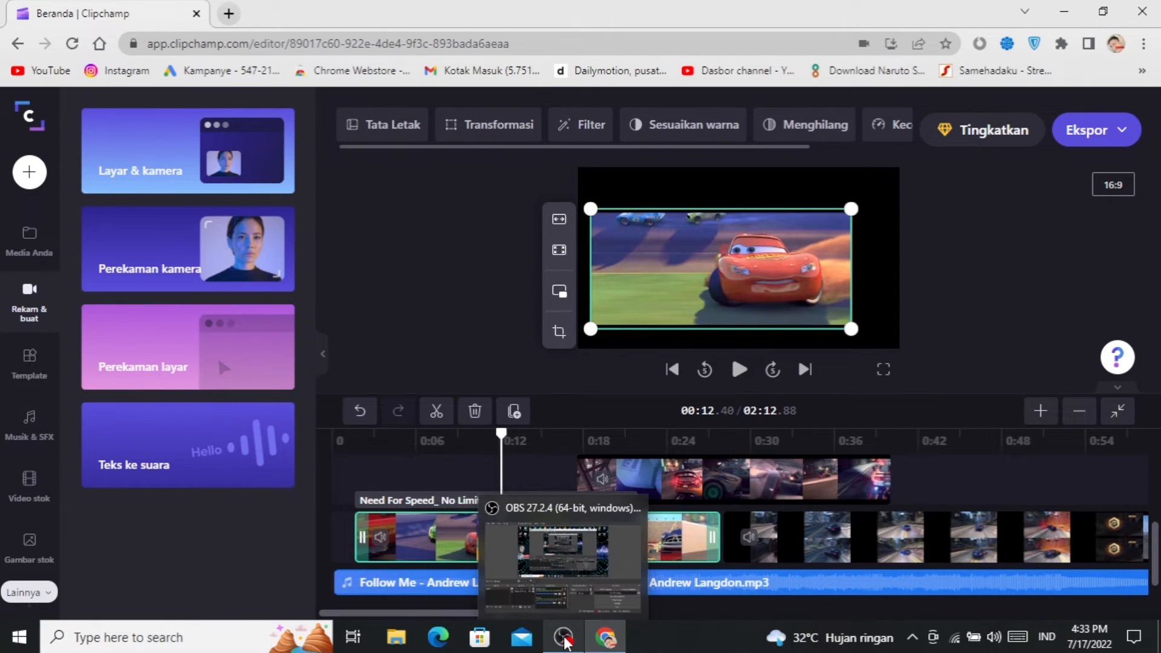
Generate an Indonesian text-to-speech clip reading "hai, bagaimana hari ini" with the Ardi - Maskulin voice, preview it and save it to the media.
left_click(183, 465)
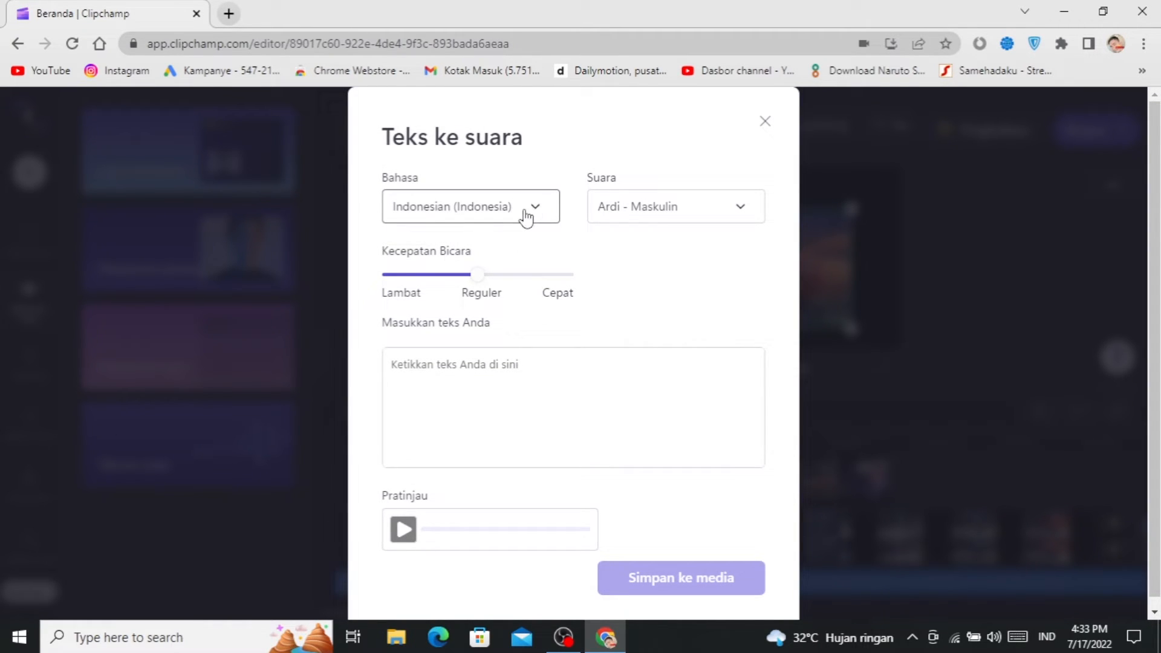
left_click(641, 214)
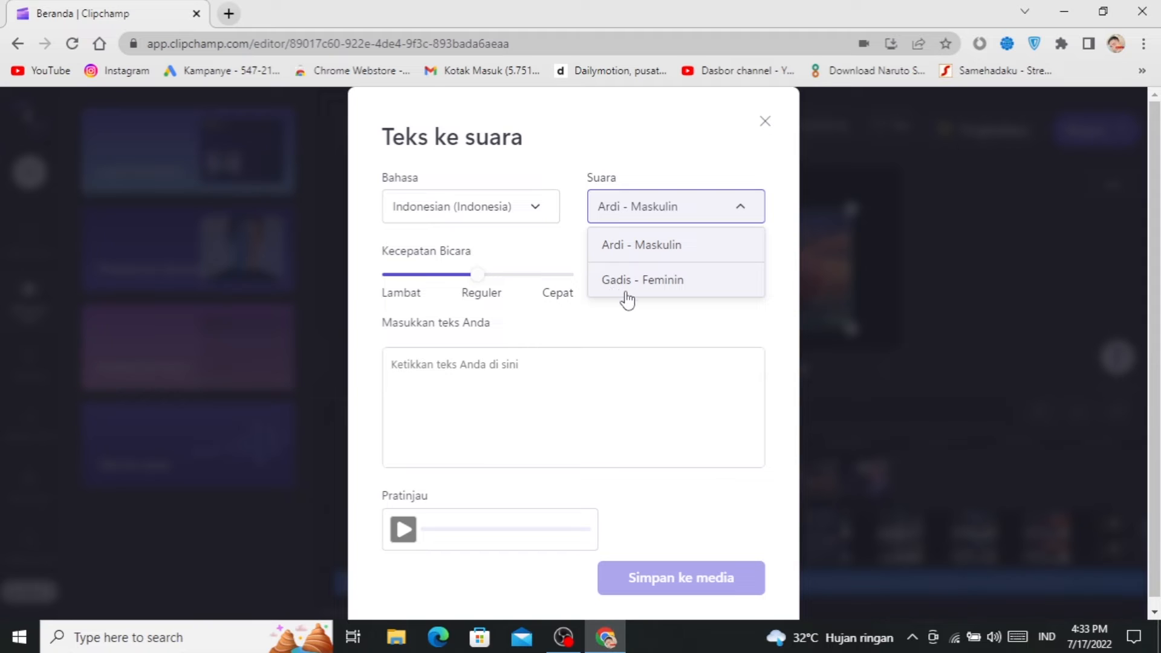
left_click(506, 367)
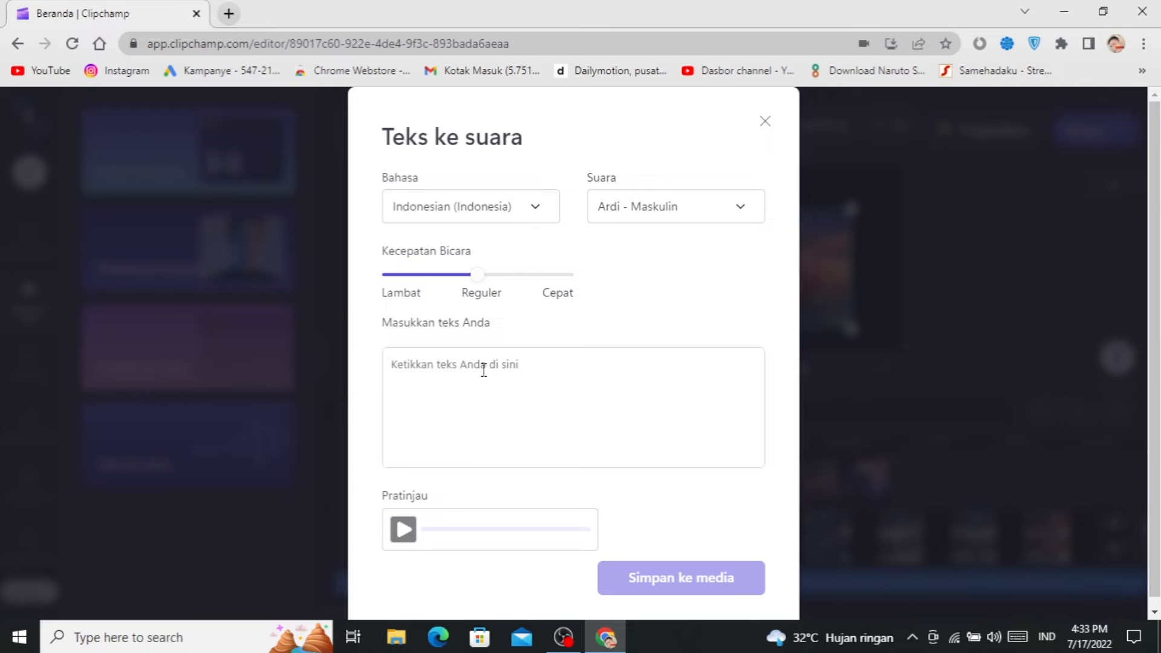
type("hai, bagaimana hari ini")
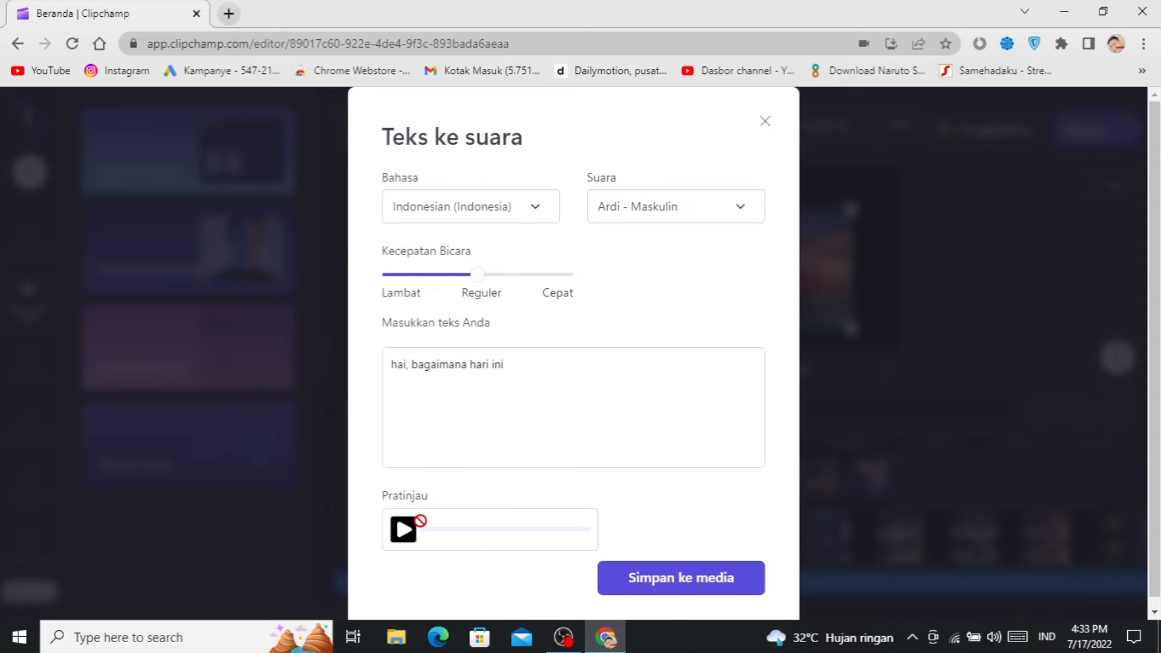
left_click(403, 530)
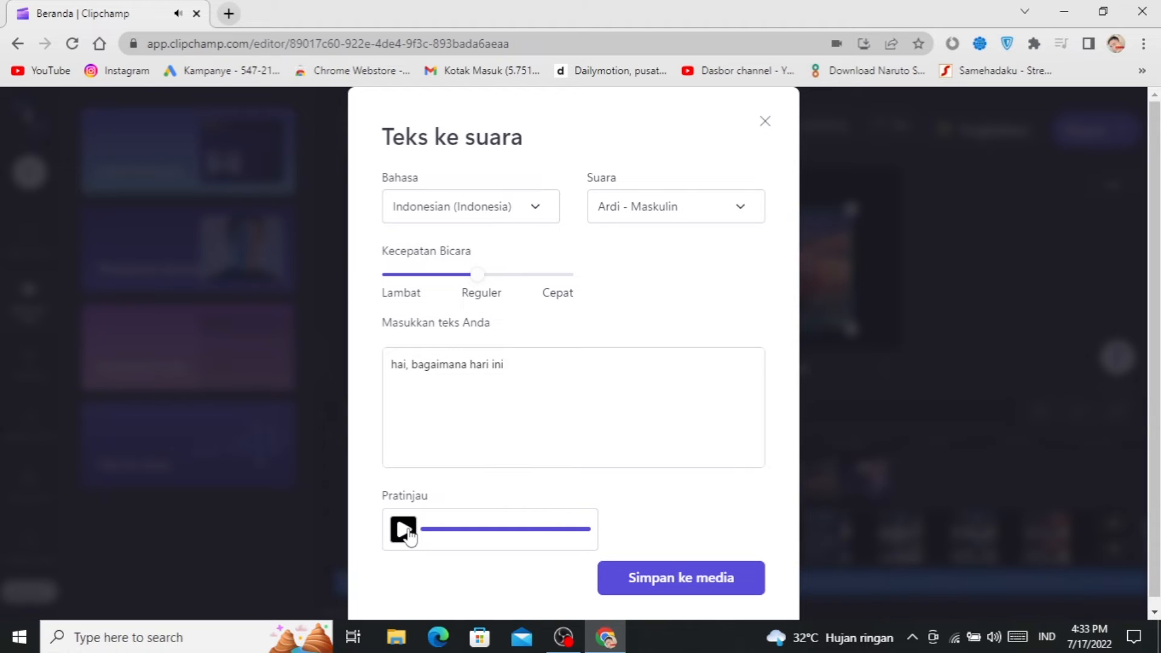
left_click(658, 582)
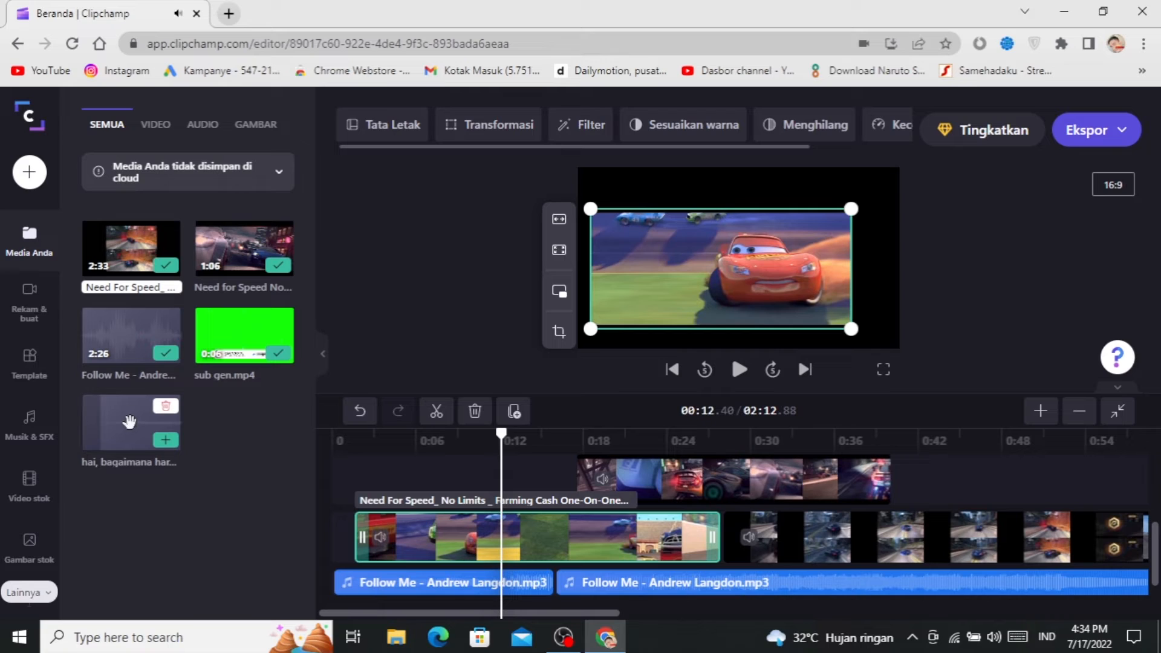
Place the generated speech clip on a new track below the music at the timeline start and play it from the beginning.
scroll(1150, 555, "down", 1)
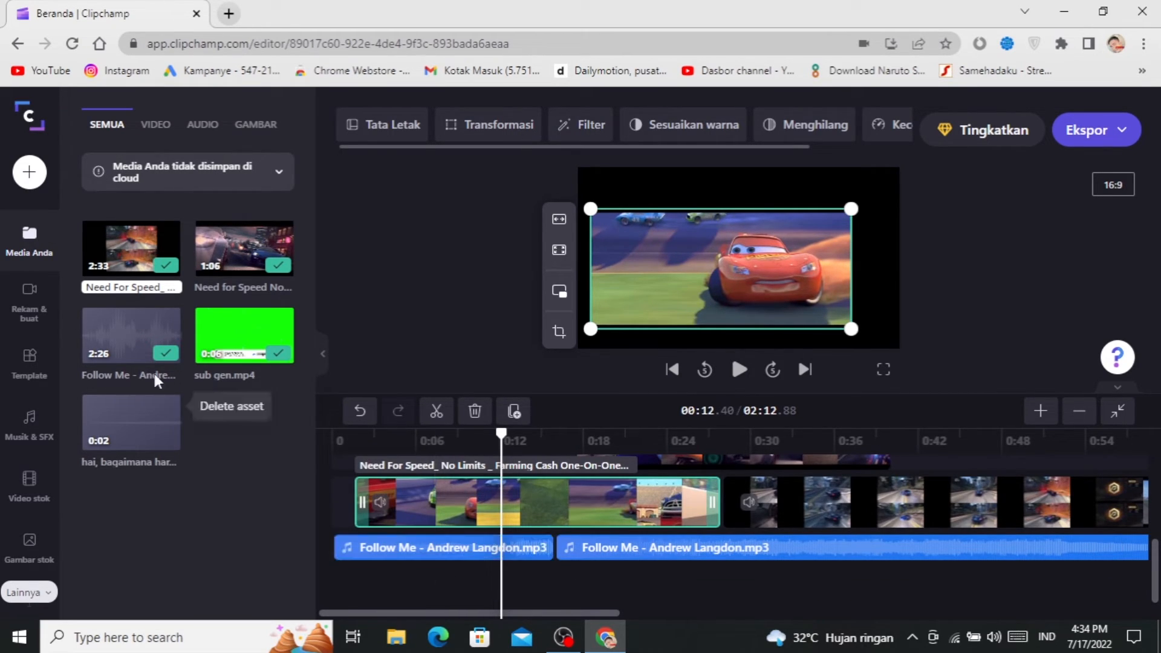
left_click_drag(119, 418, 434, 575)
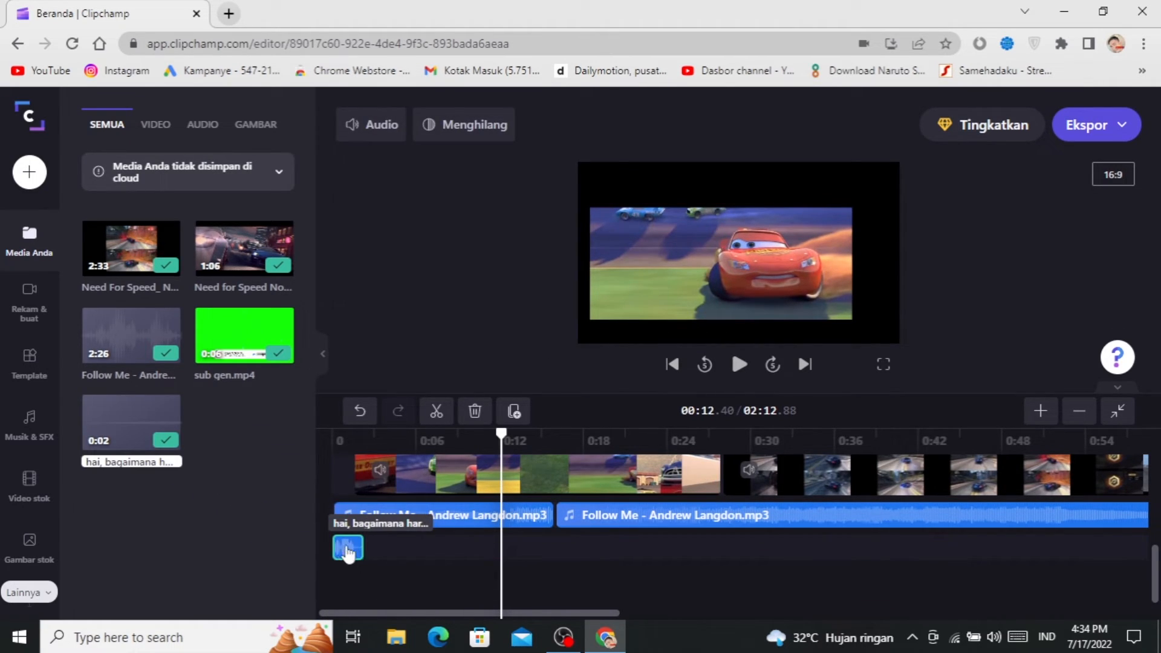
left_click(380, 440)
left_click_drag(369, 440, 330, 442)
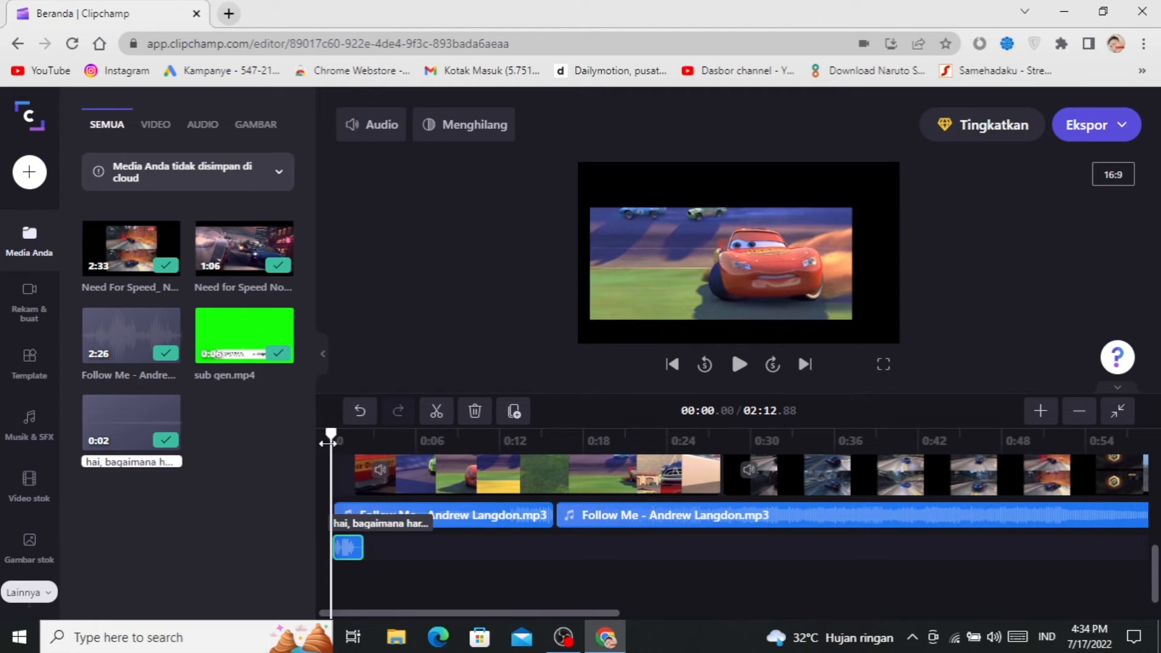
left_click(1040, 411)
left_click(1040, 411)
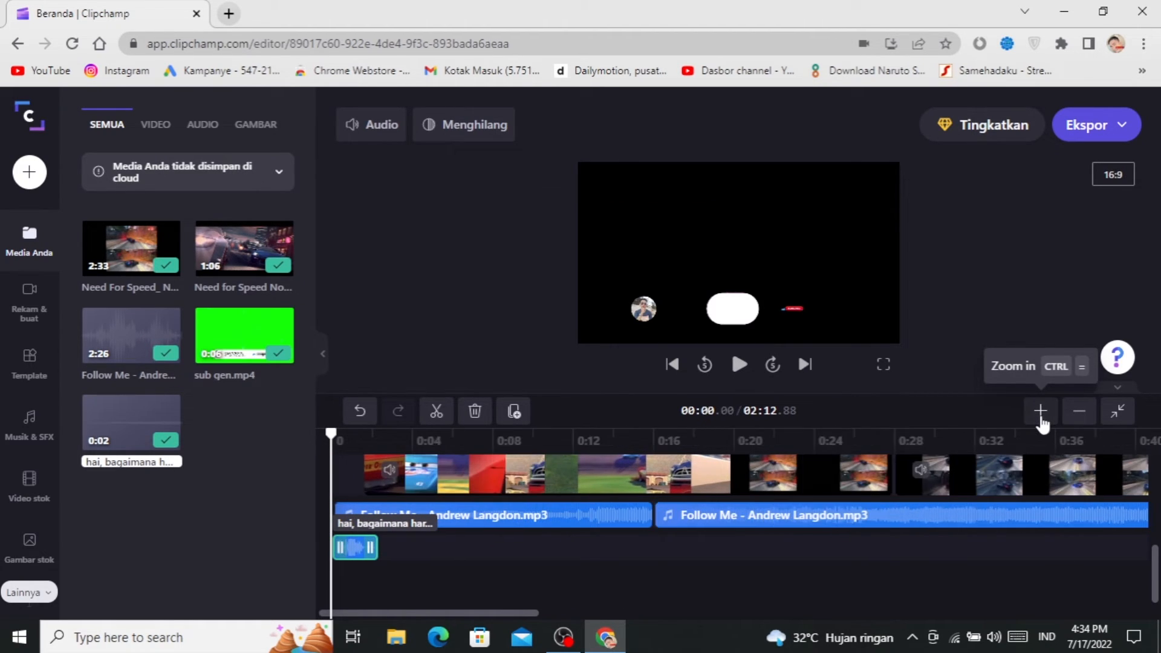
left_click(1040, 411)
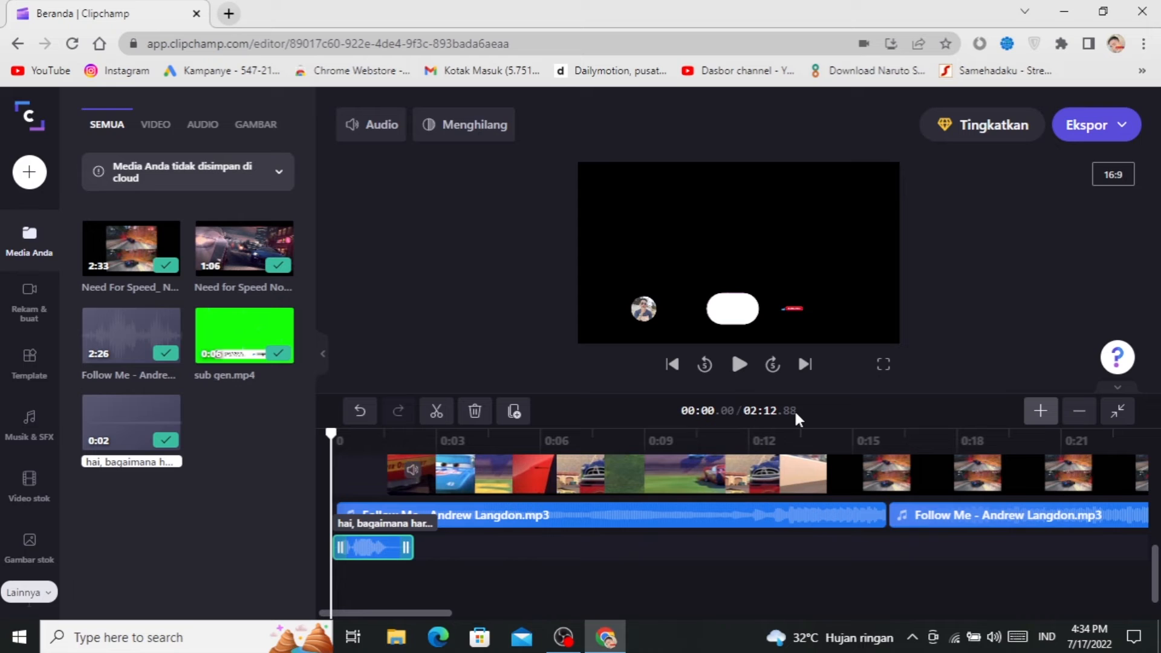
left_click(740, 366)
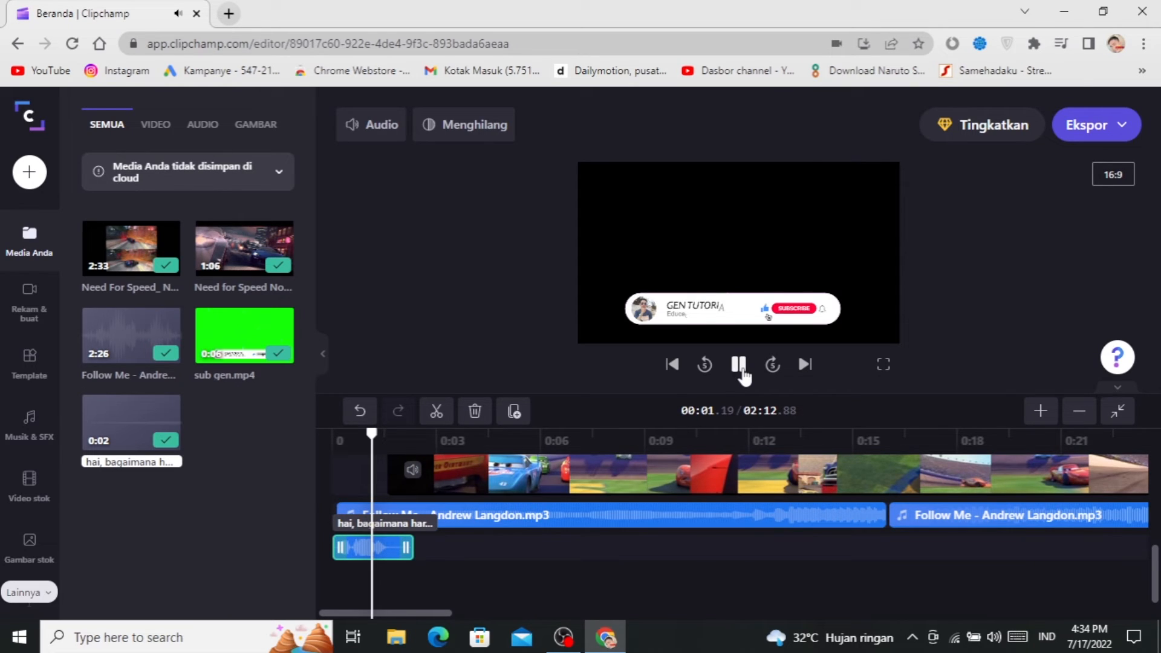
left_click(741, 368)
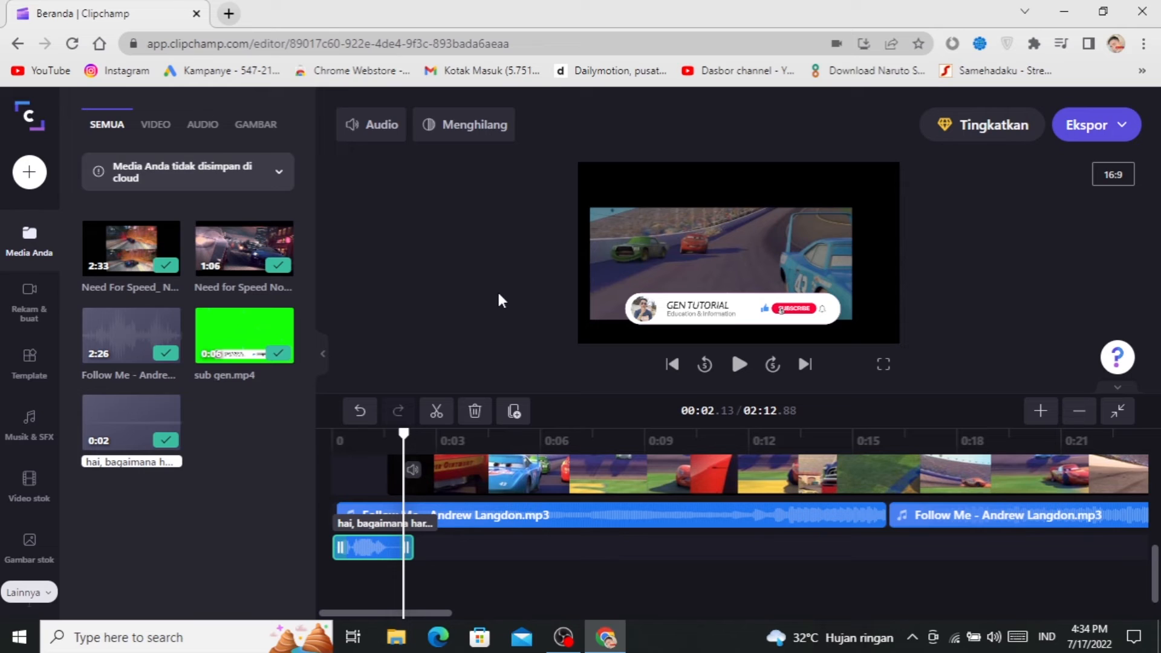
Review the stacked timeline tracks and preview the frames just before the cut in the music at about 16 seconds.
scroll(1139, 580, "up", 3)
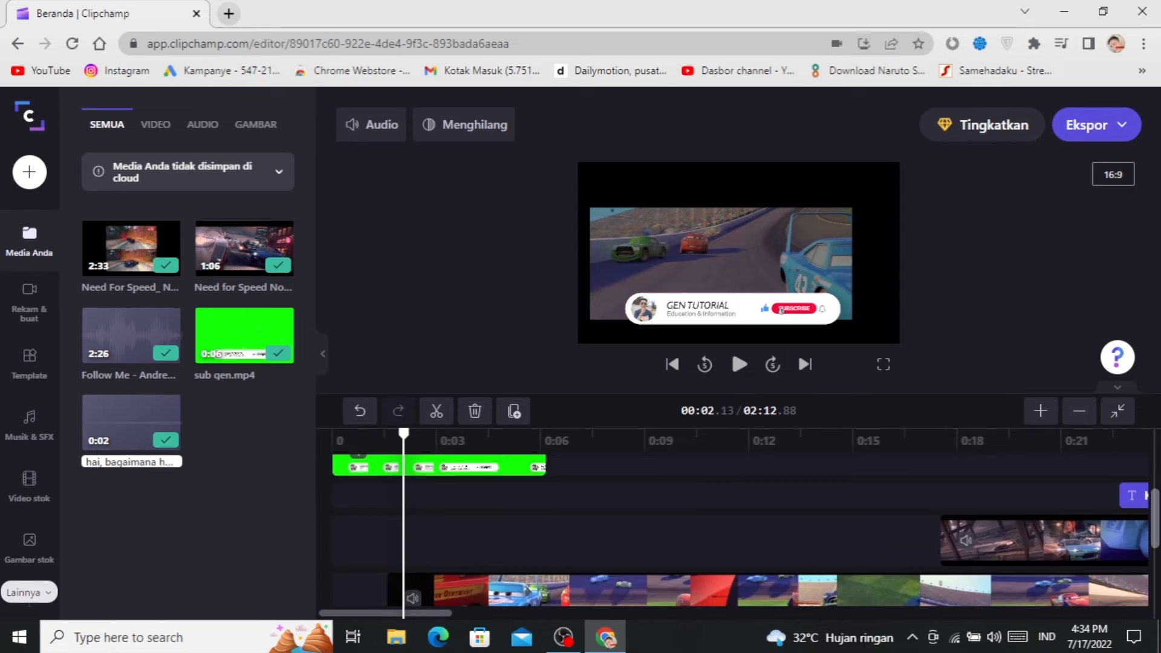
left_click_drag(1156, 479, 1152, 531)
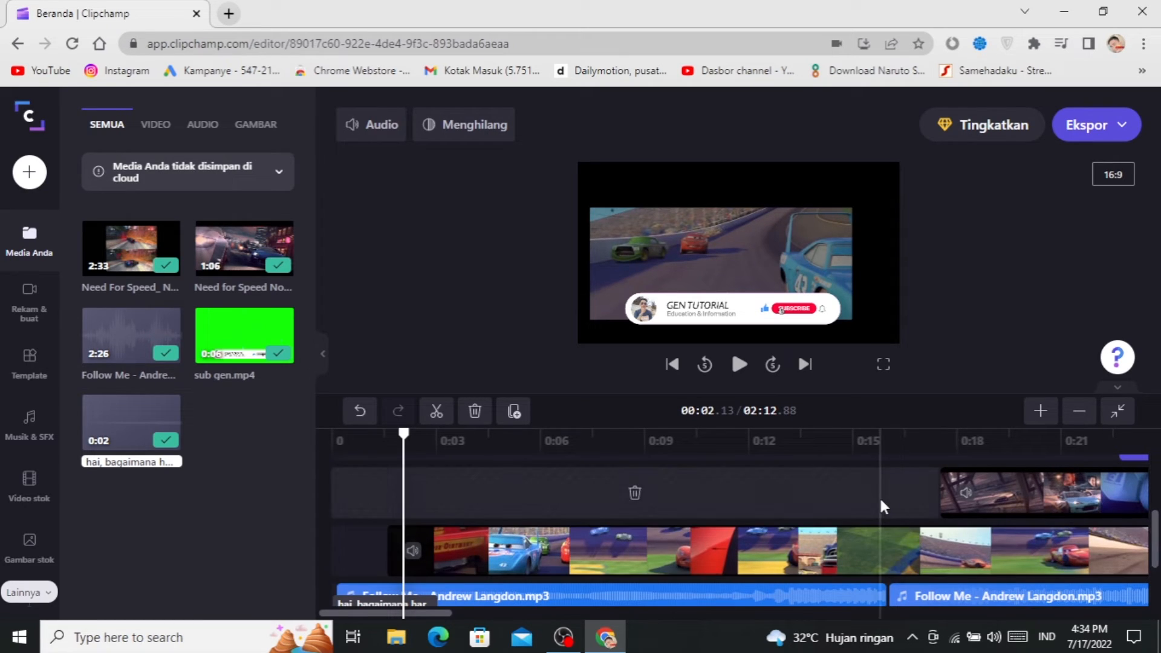
mouse_move(1156, 536)
left_mouse_down()
mouse_move(1156, 515)
mouse_move(1156, 538)
left_mouse_up()
left_click(816, 448)
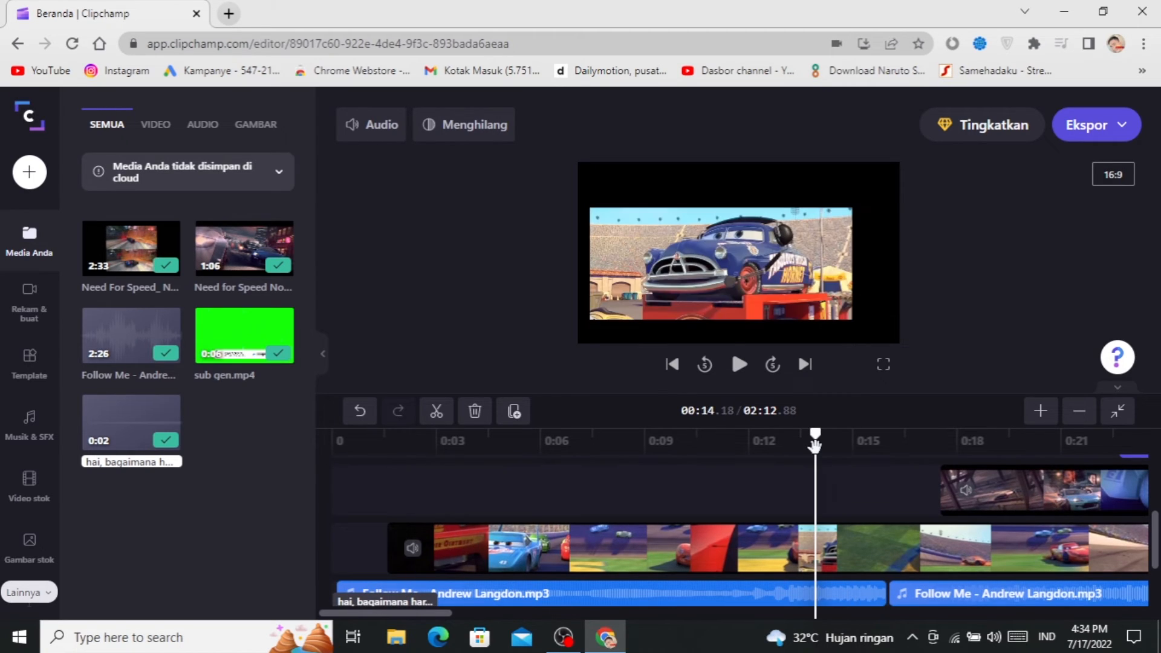
left_click(881, 451)
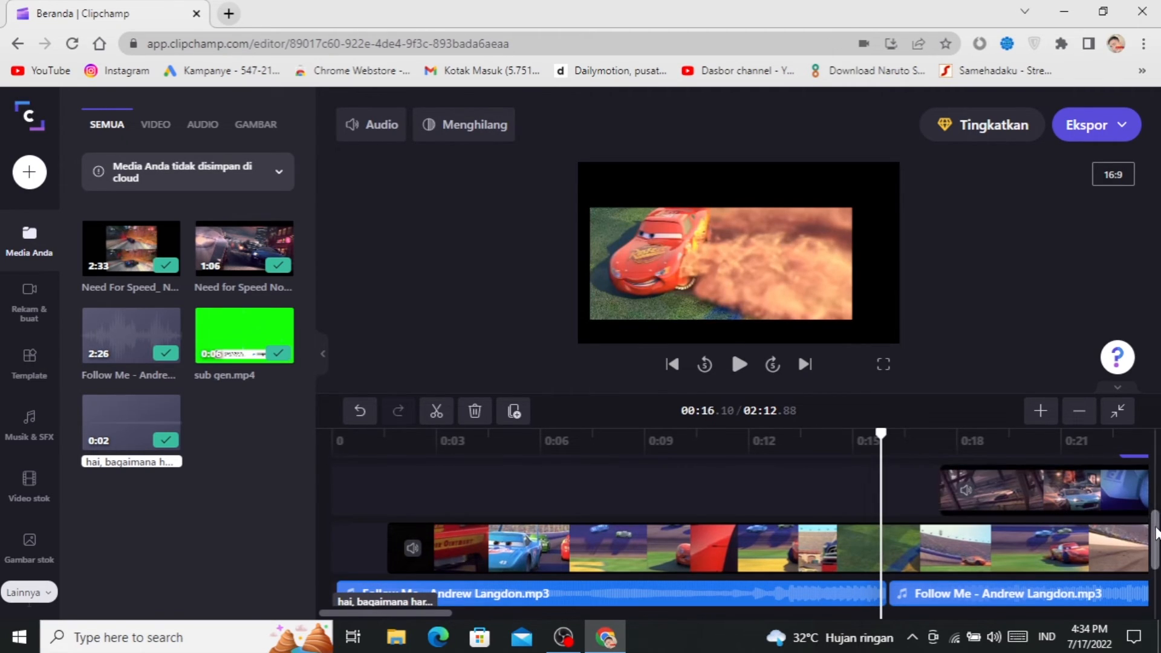
scroll(816, 559, "down", 2)
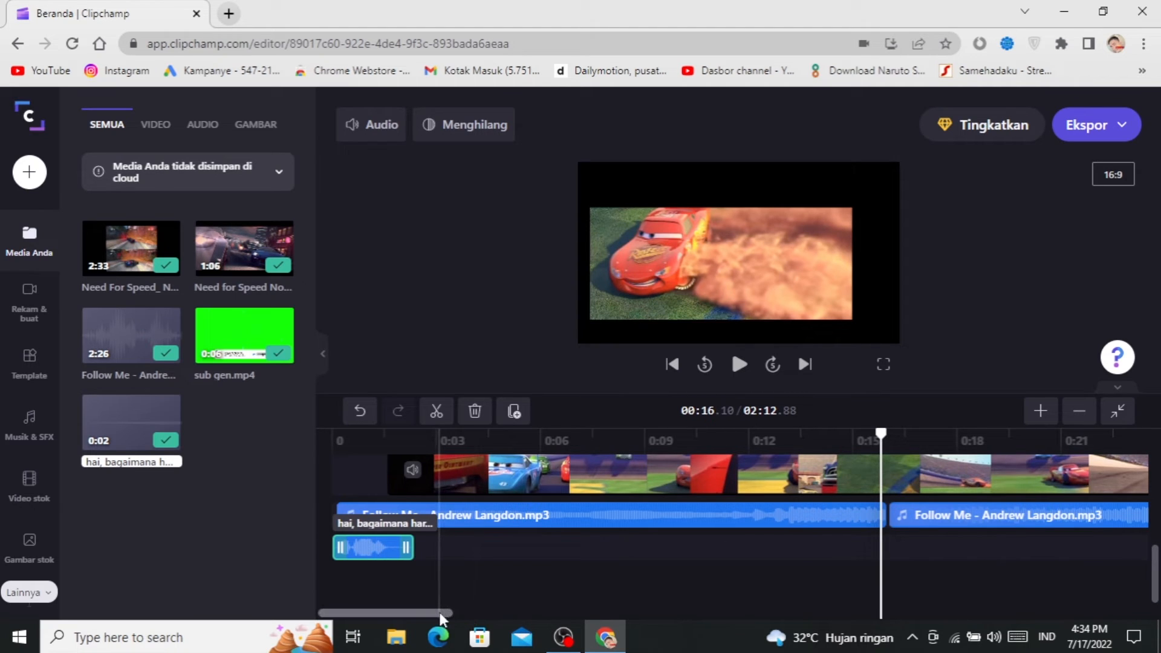
Try higher exposure, lower saturation, warmer temperature and lower contrast on the Need For Speed clip at about 1:47.
left_click_drag(439, 613, 638, 609)
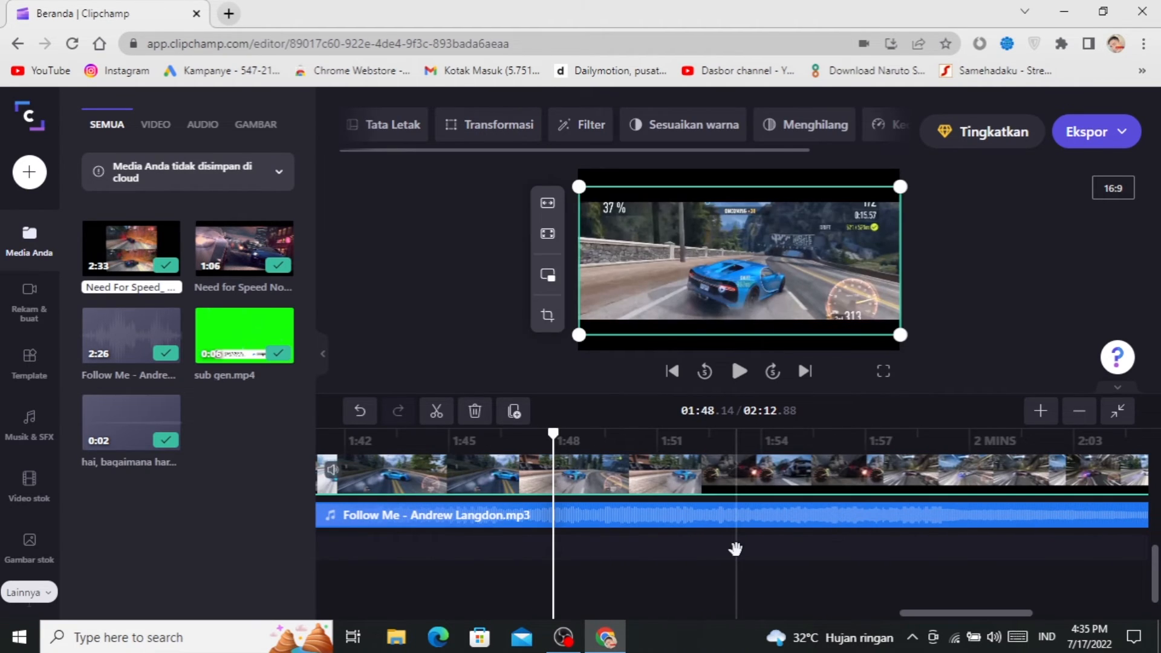
left_click(736, 549)
left_click(519, 437)
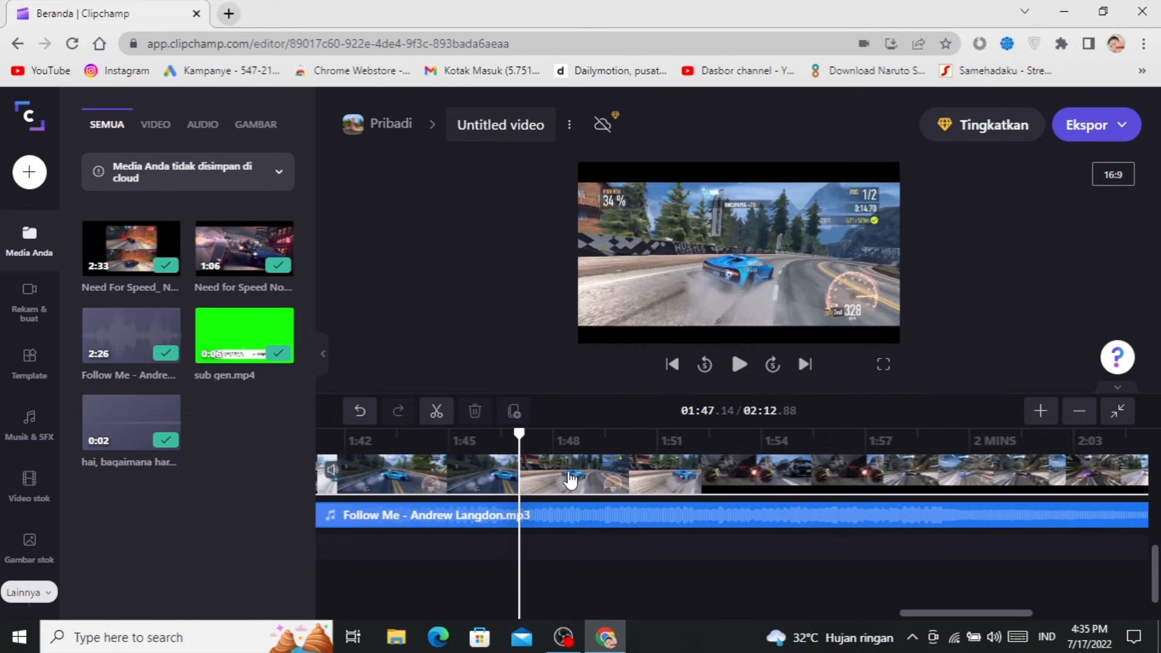
left_click(568, 481)
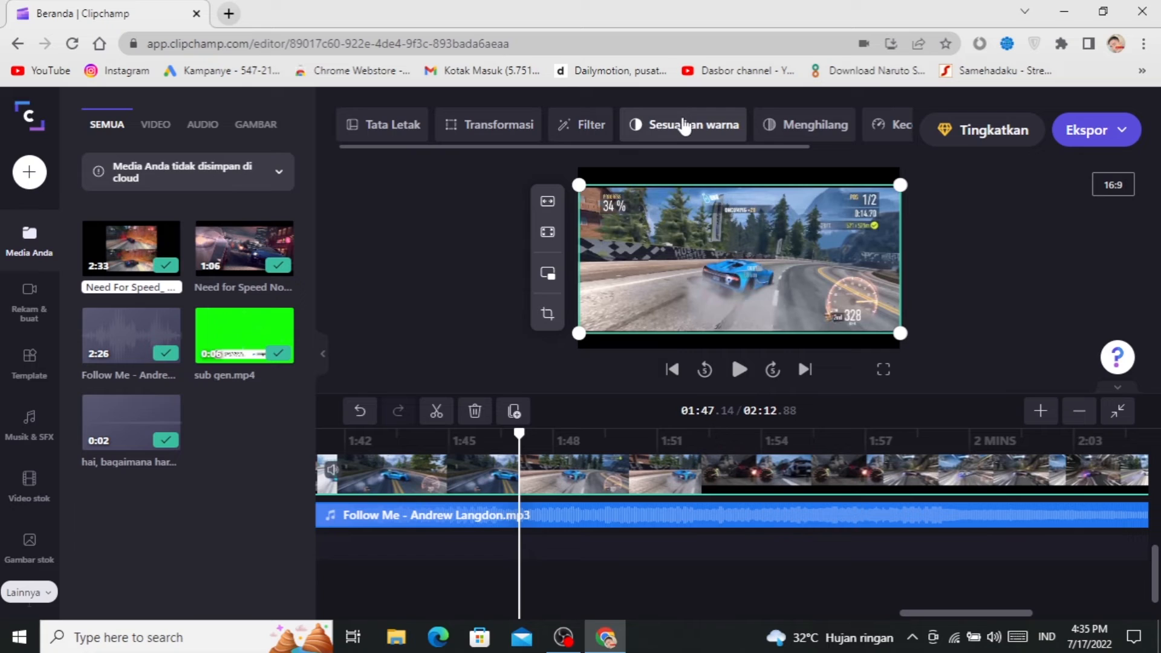
left_click(685, 126)
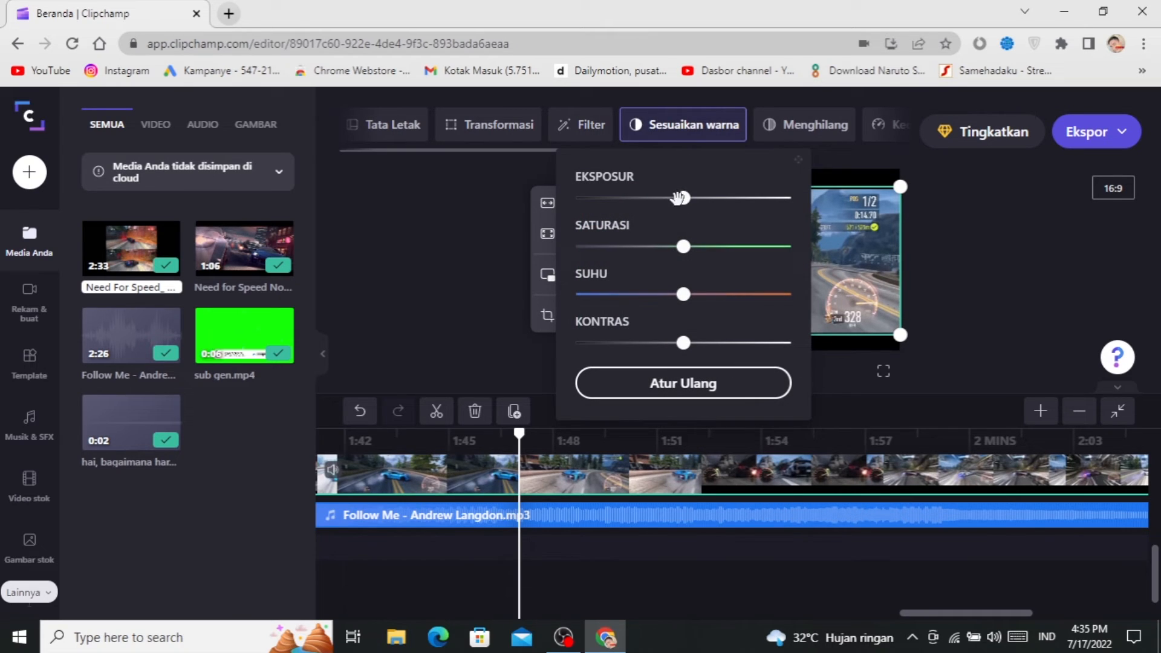
left_click_drag(684, 198, 742, 199)
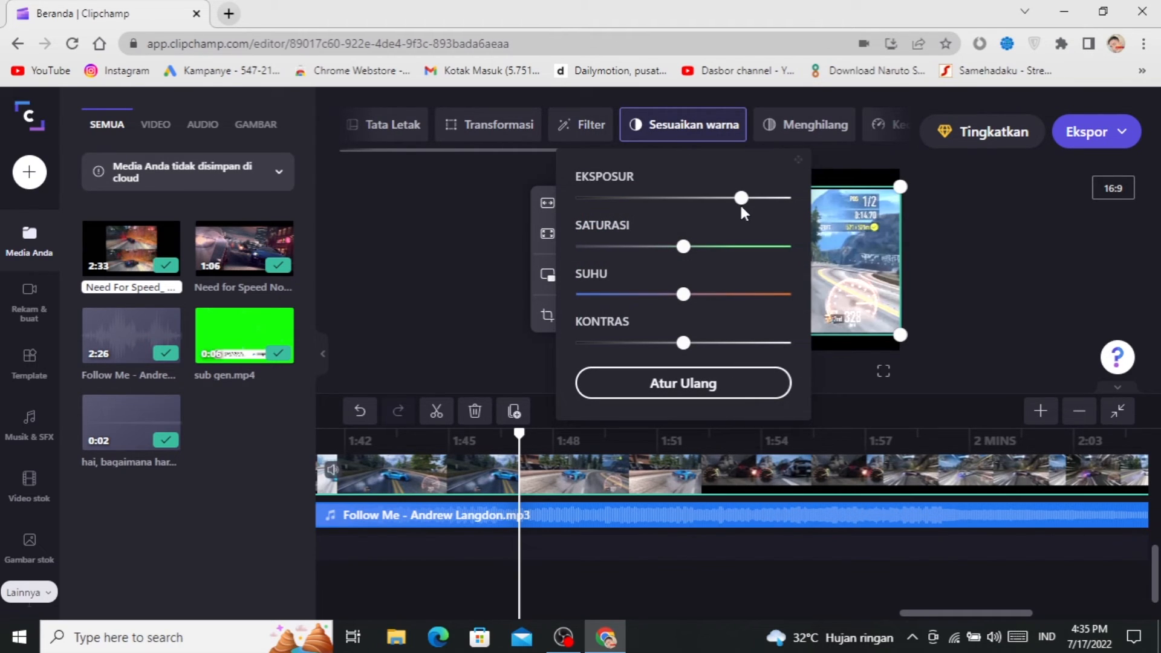
left_click_drag(684, 246, 631, 246)
left_click_drag(683, 295, 741, 295)
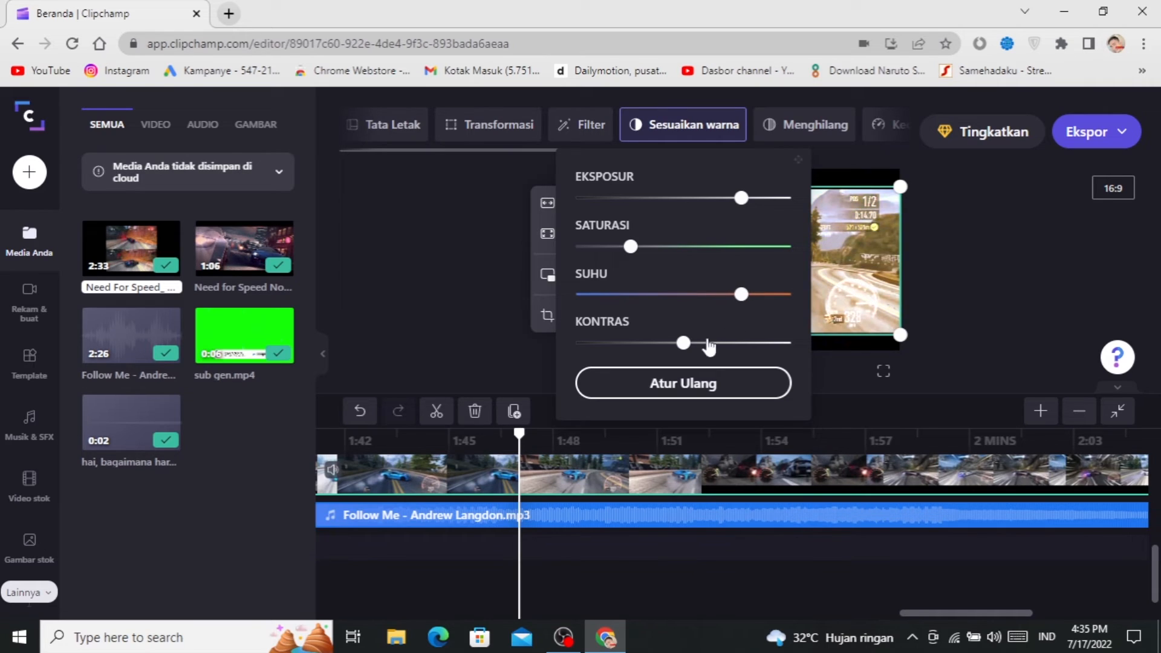
left_click(667, 124)
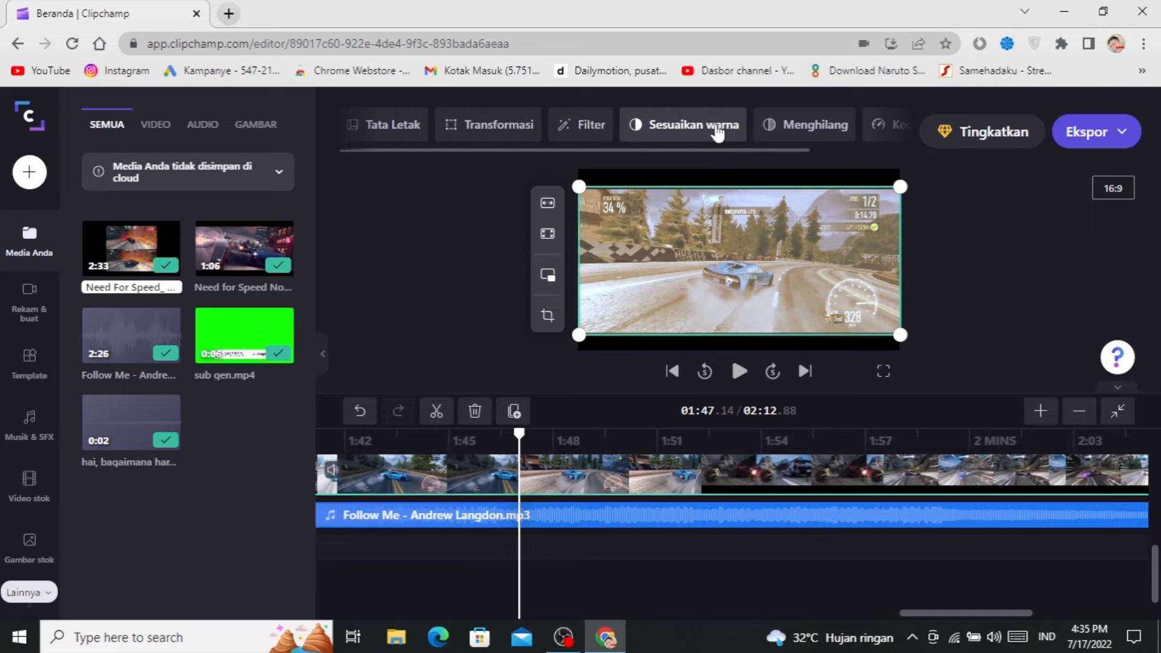
Reset all colour adjustments on the Need For Speed clip and close the colour settings.
left_click(717, 130)
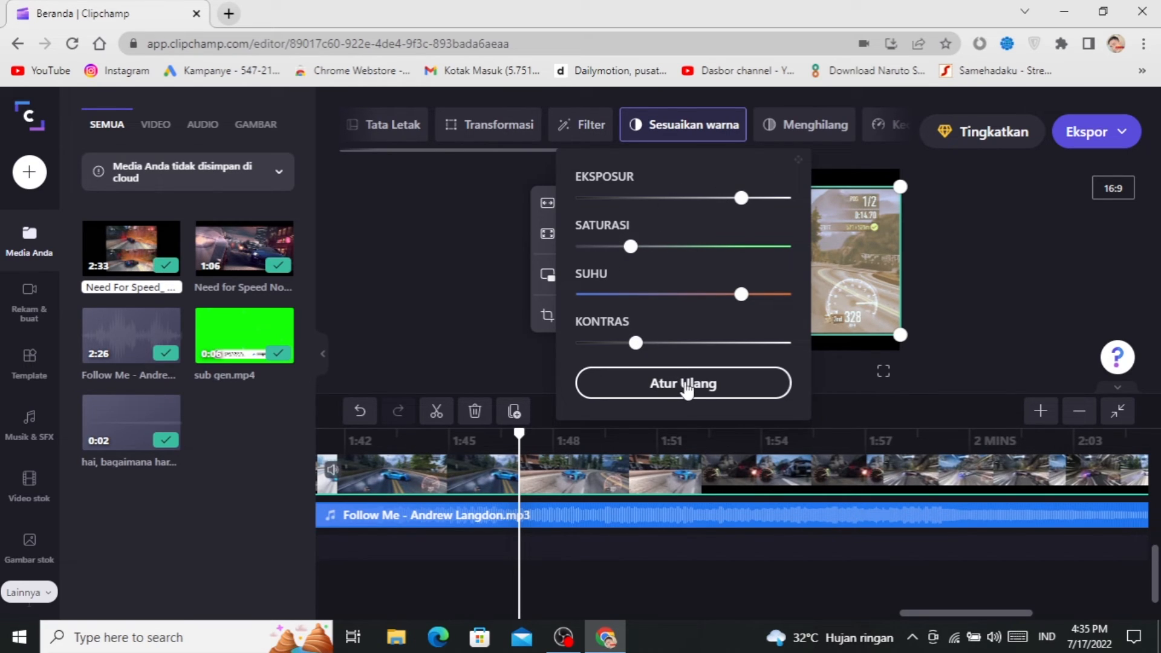
left_click(682, 392)
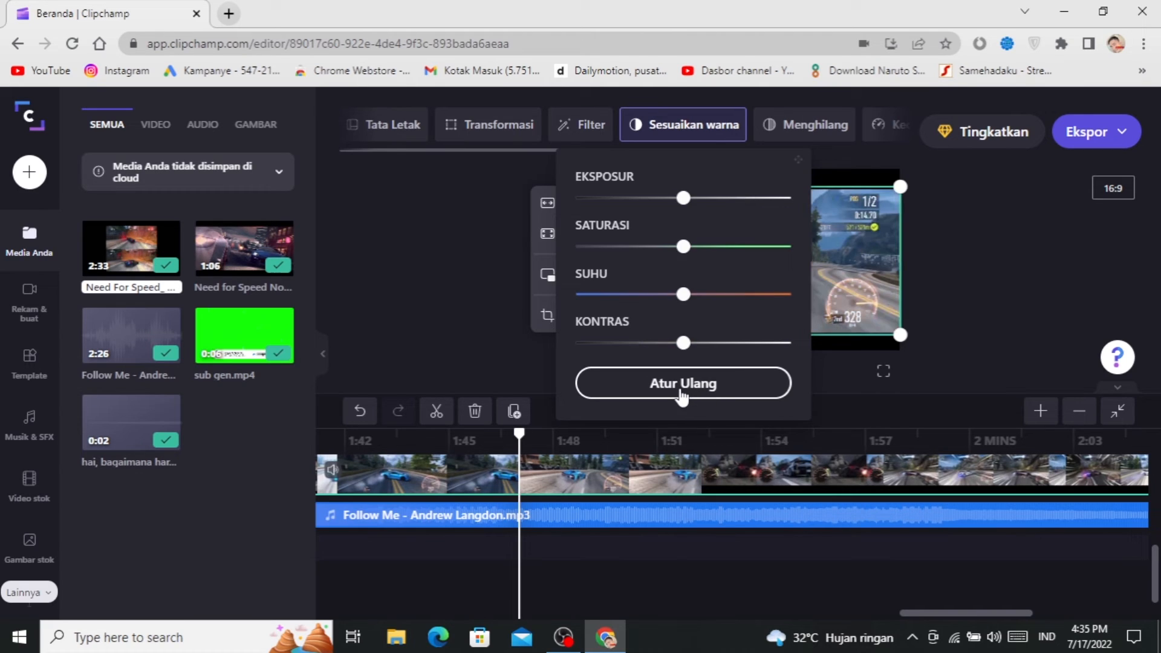
left_click(686, 564)
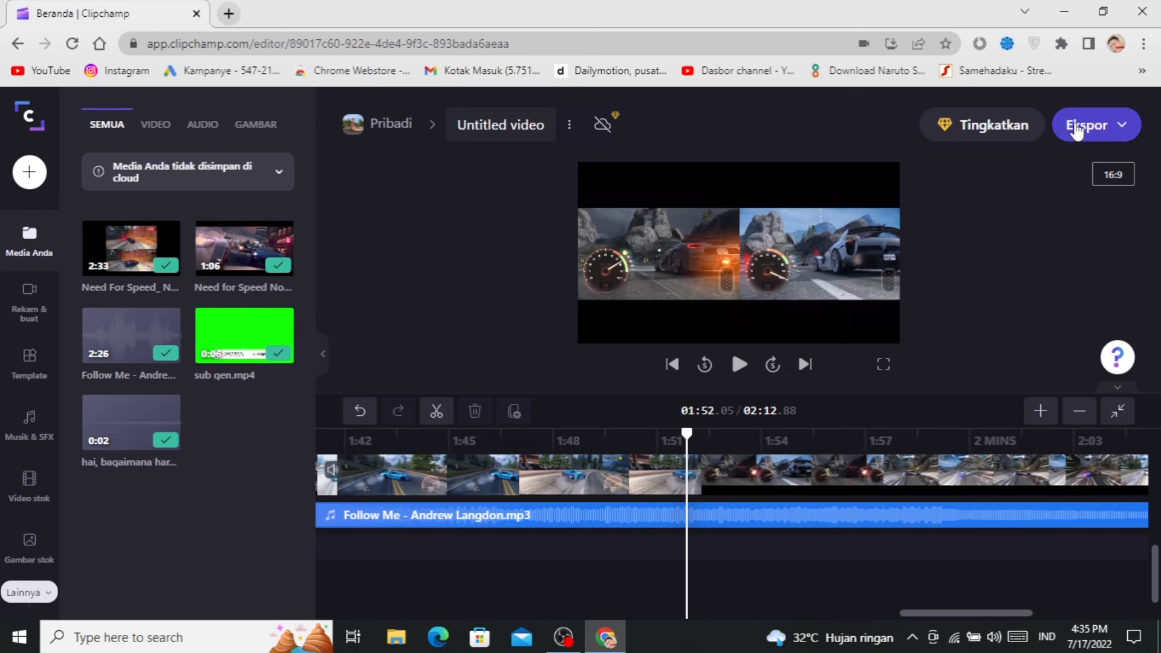
left_click_drag(688, 434, 245, 468)
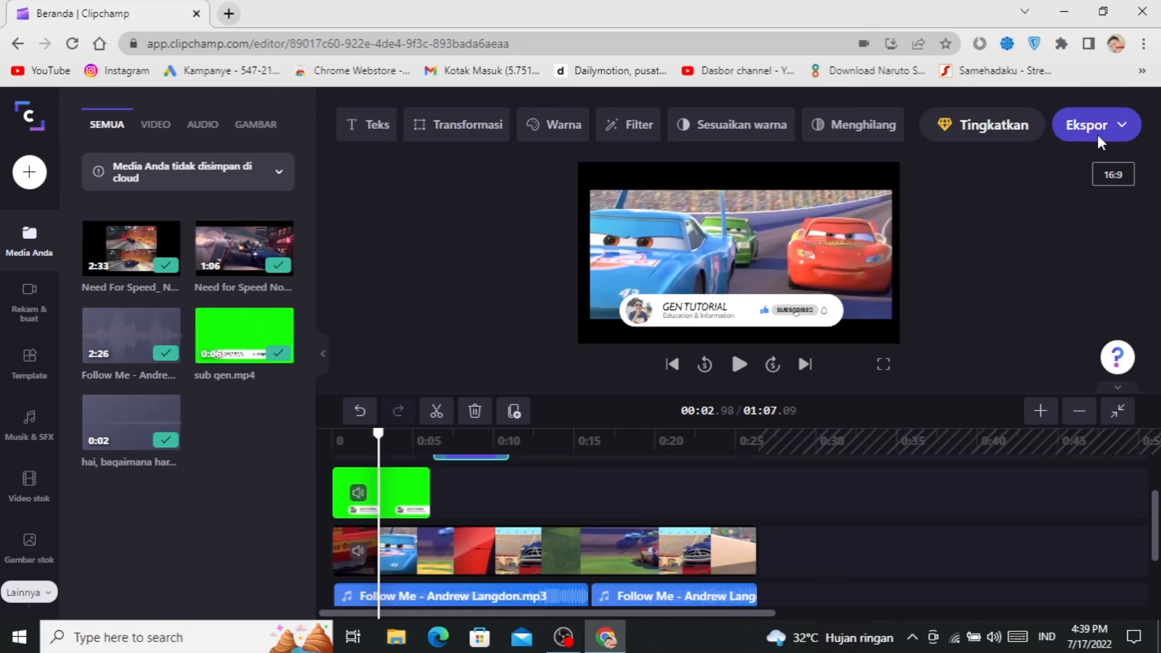
Export the video at 480p, continuing with the visual gaps left in the timeline.
left_click(1098, 134)
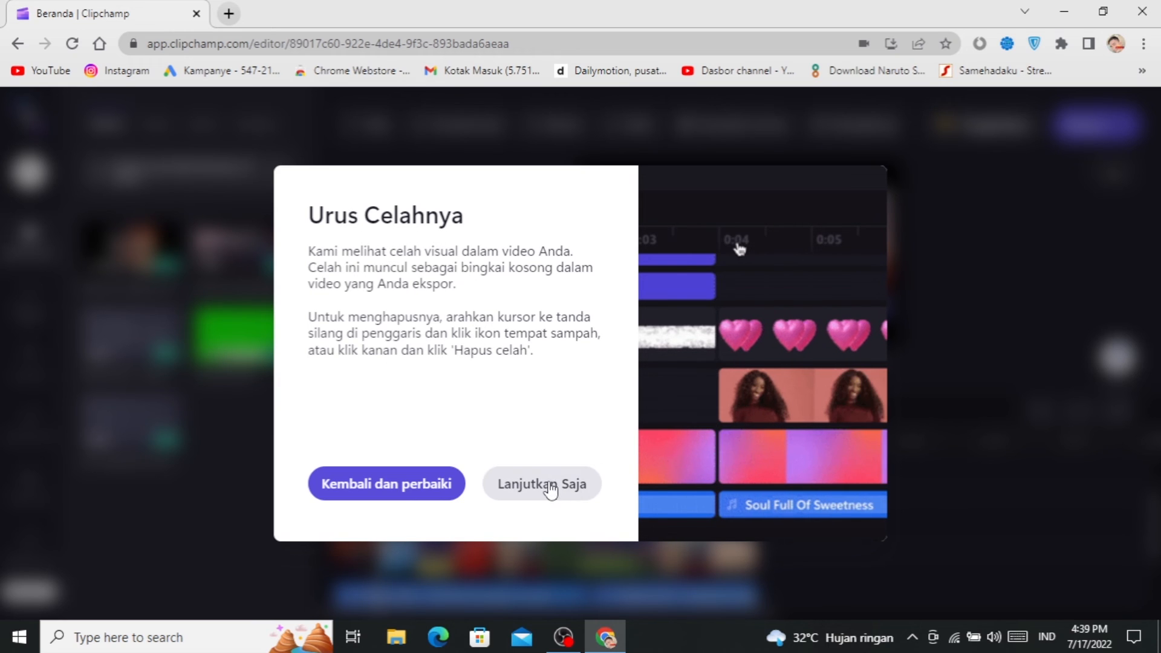
left_click(548, 488)
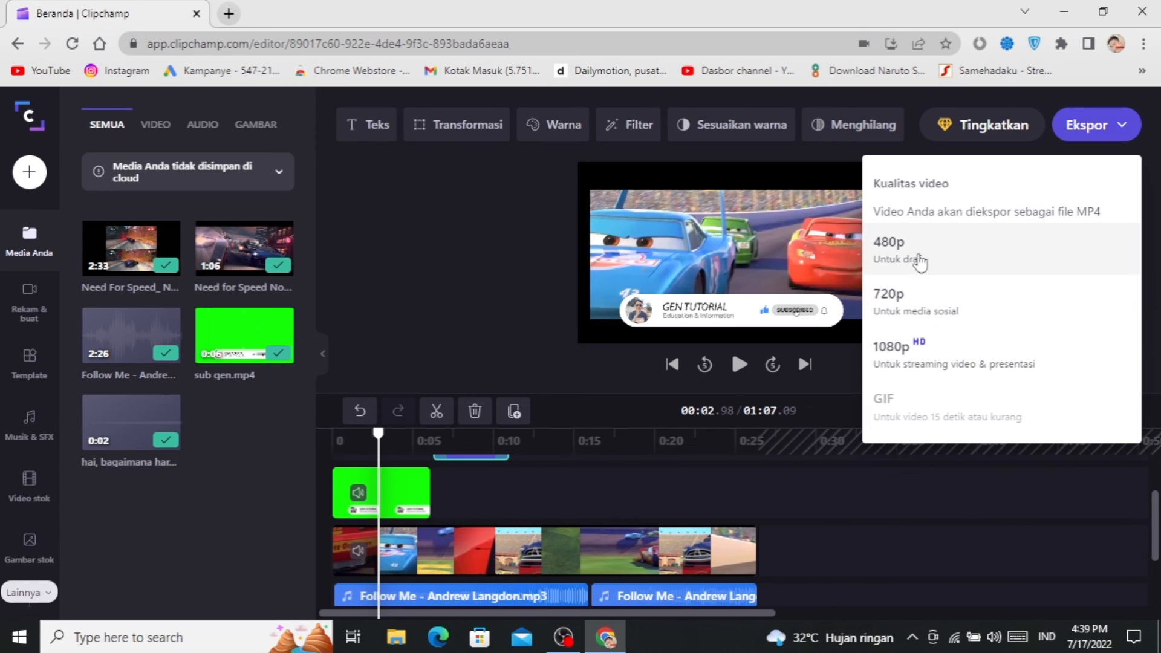
left_click(917, 257)
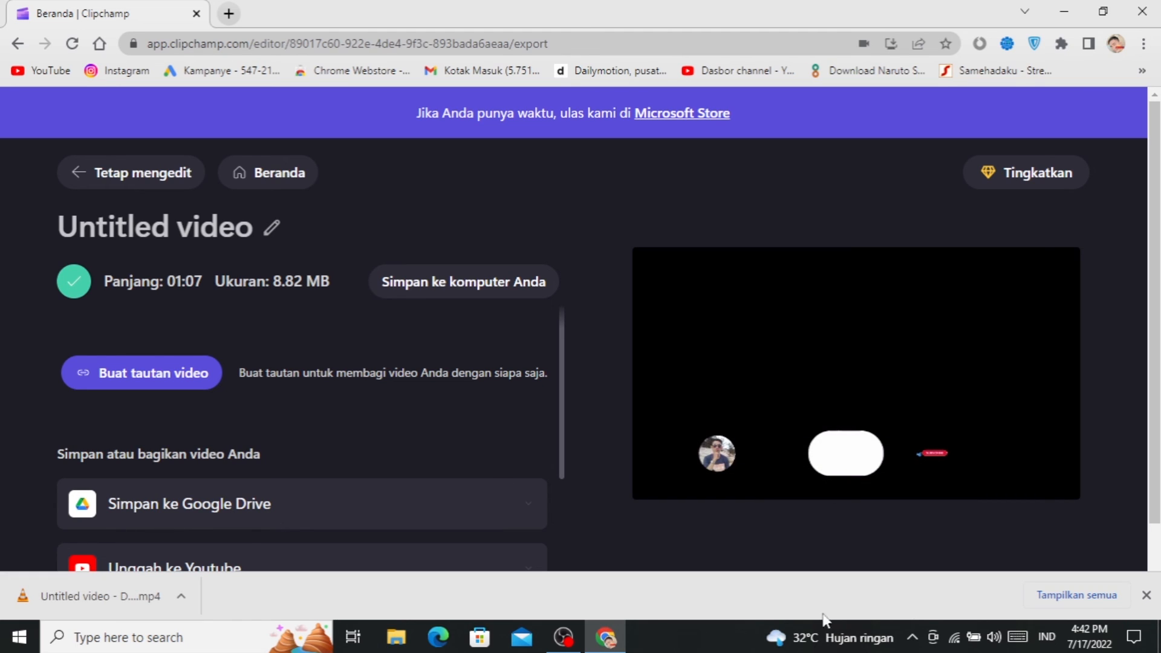
List all browser downloads and show the exported Clipchamp video in its folder.
left_click(1062, 594)
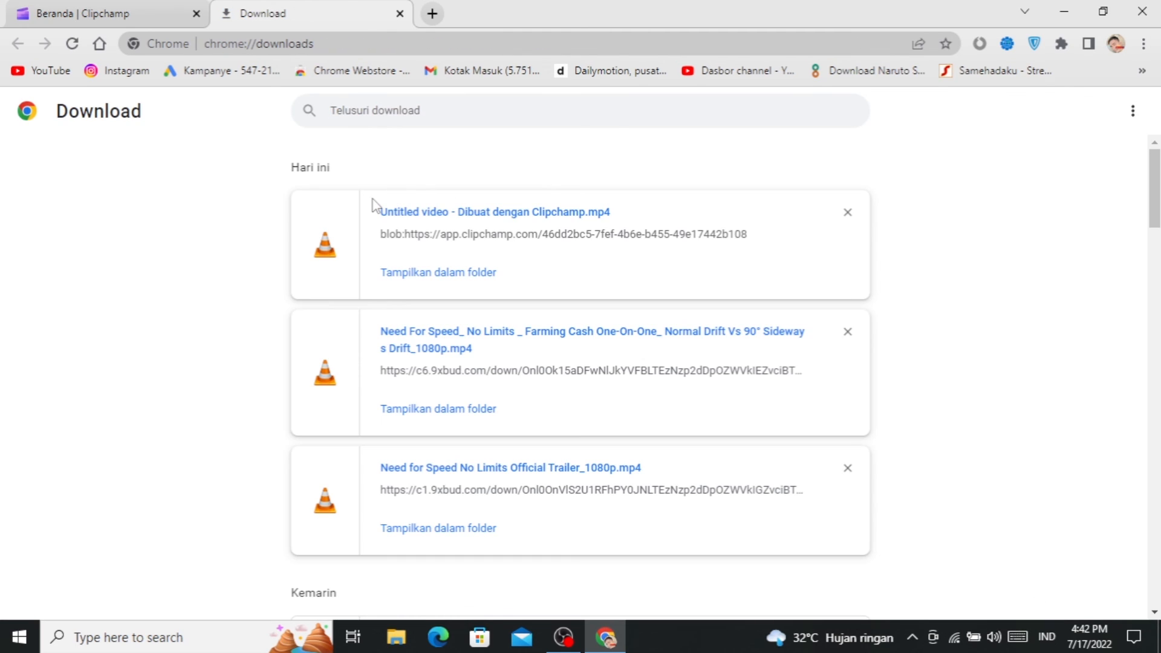
left_click(441, 275)
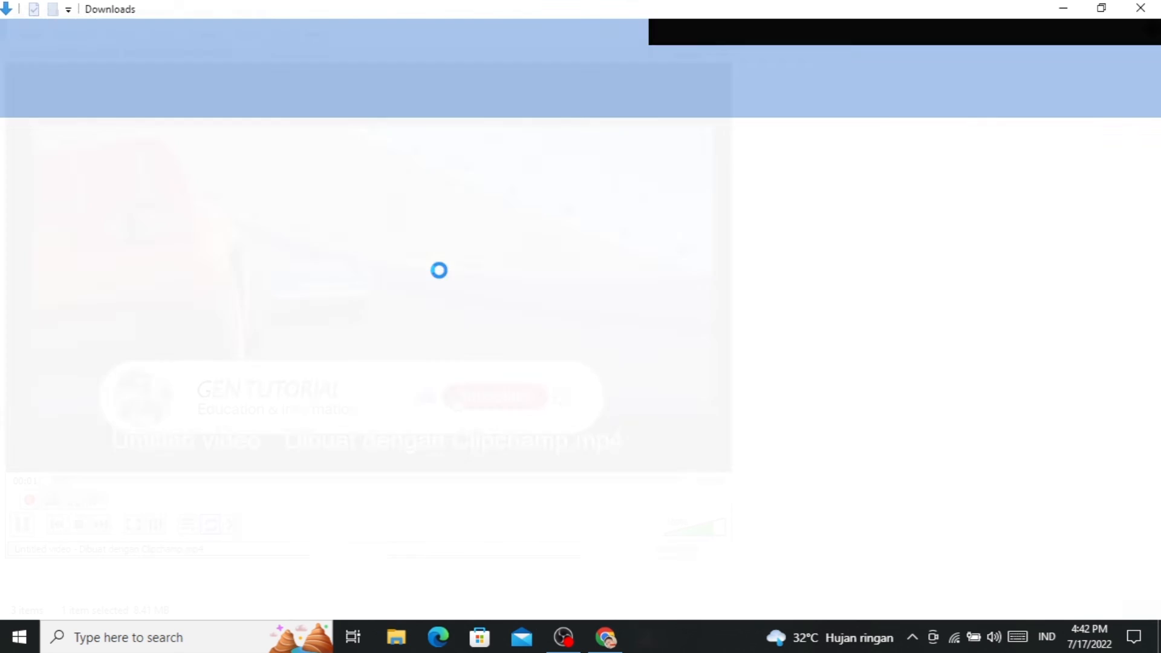